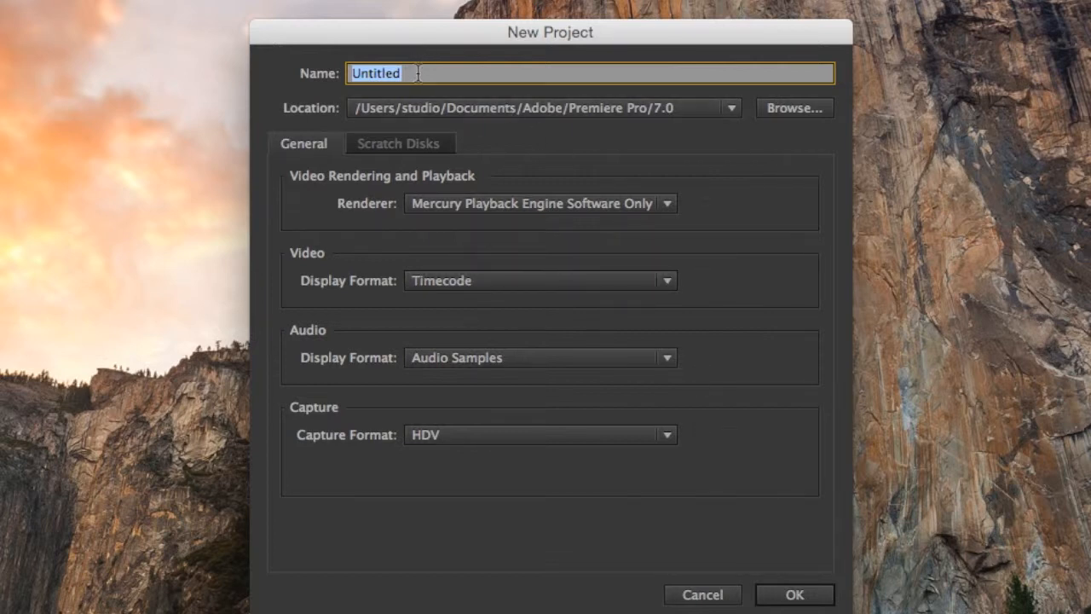
- Create a new project named PP Revision in the default location
text(Revision)
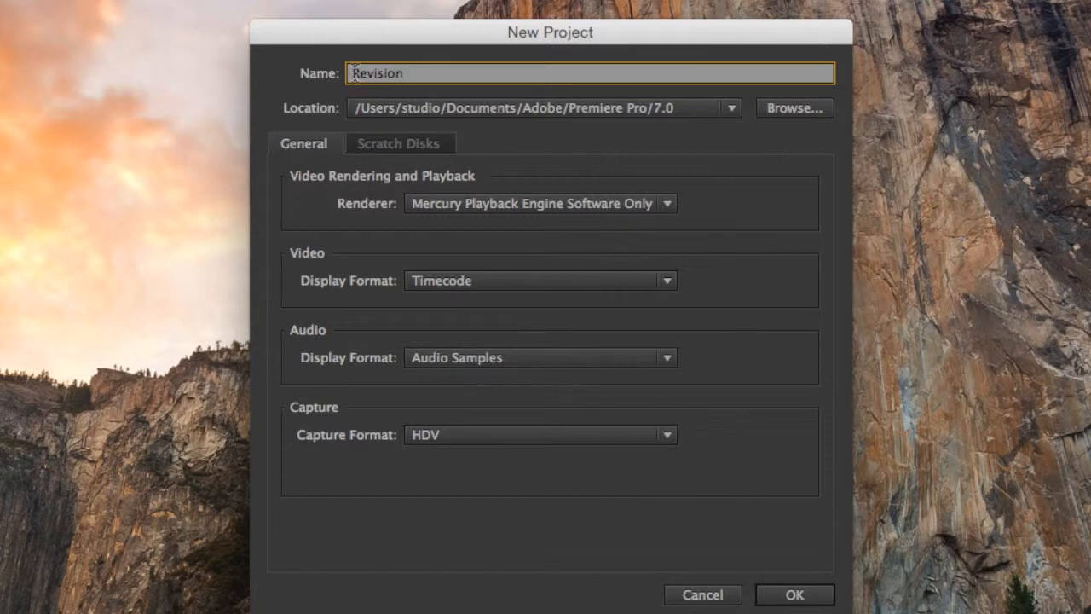
text(PP)
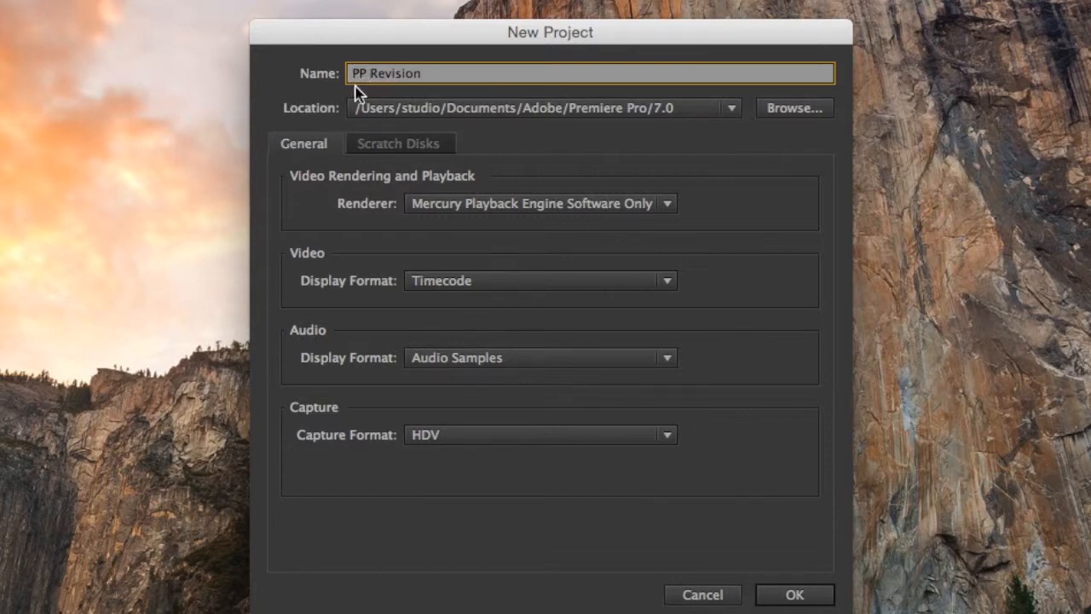
click(806, 596)
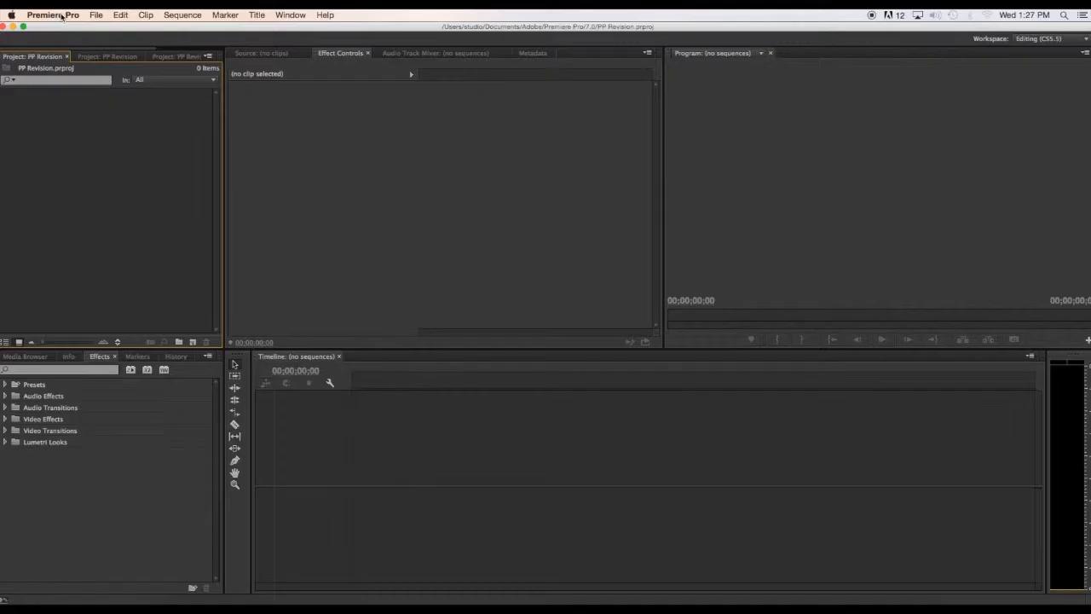
- Import the Coffee folder from the TRAINING folder on the Data HD drive into the project
click(93, 15)
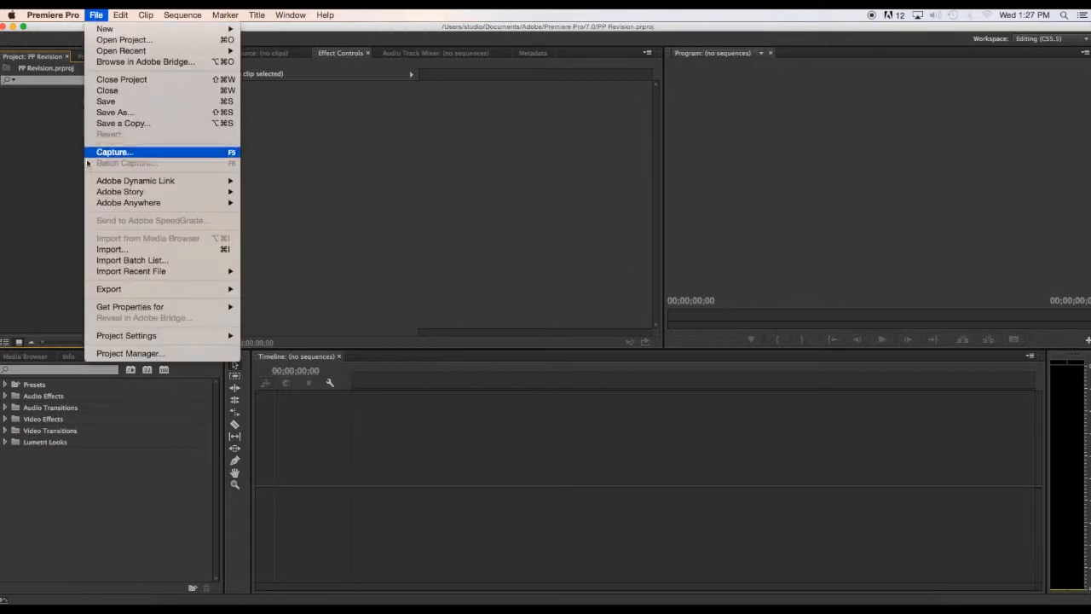
click(214, 250)
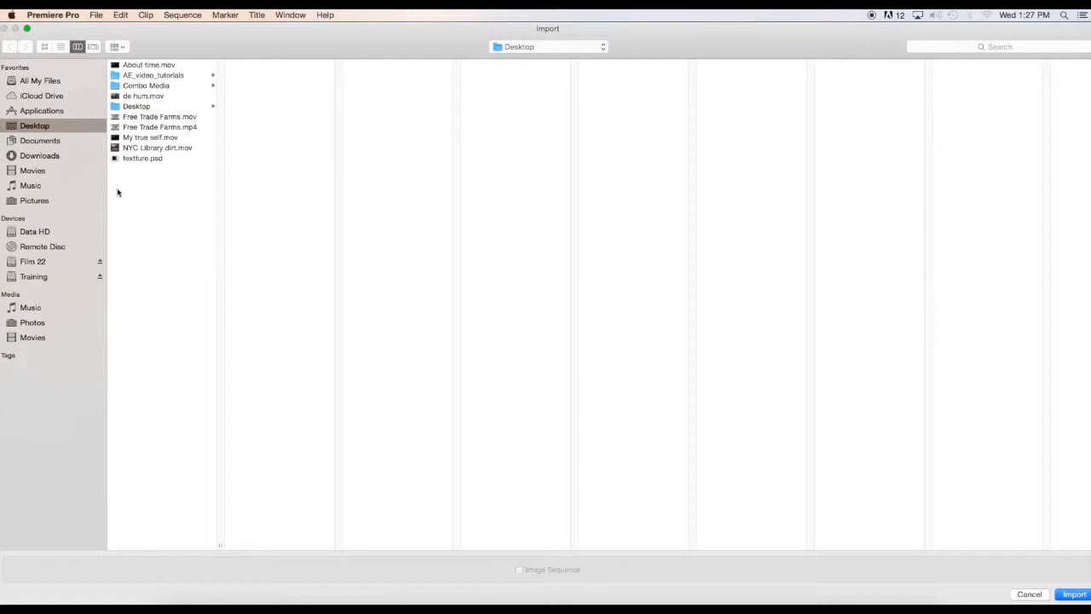
click(34, 231)
scroll(221, 370, down, 10)
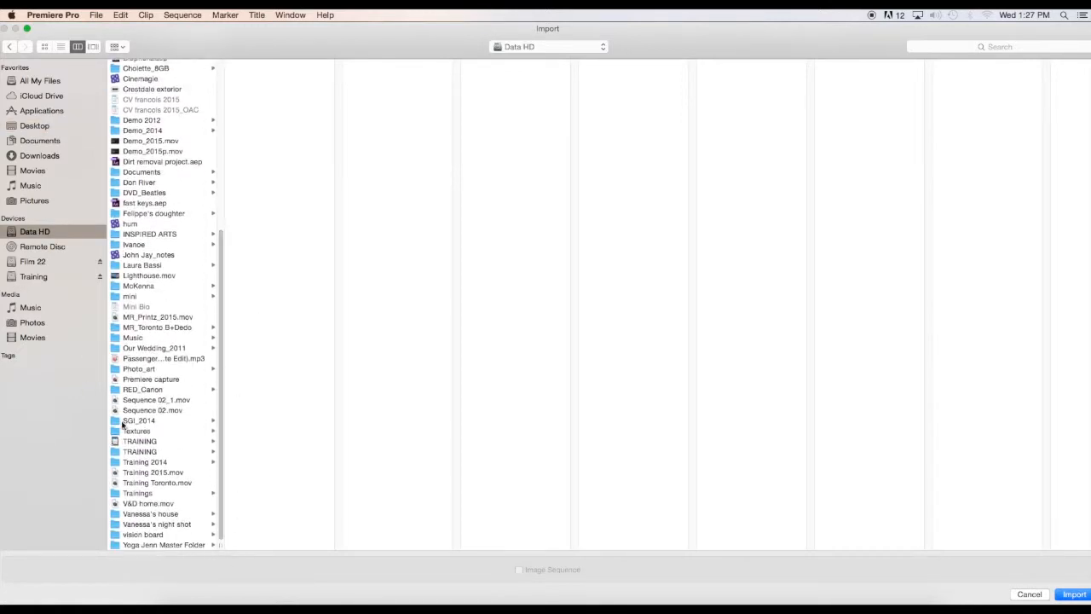
click(135, 453)
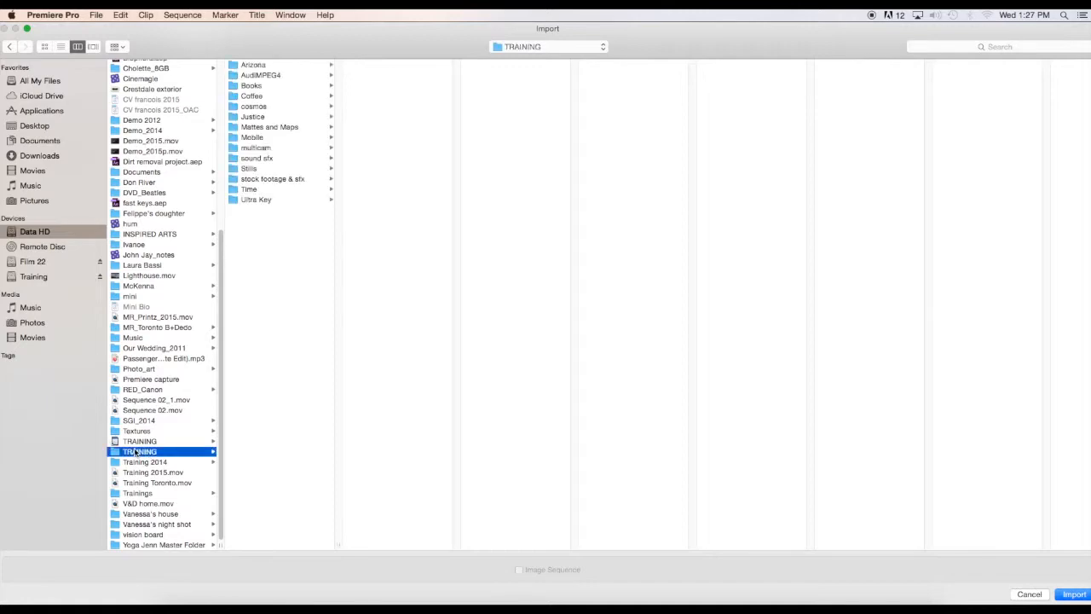
key(Return)
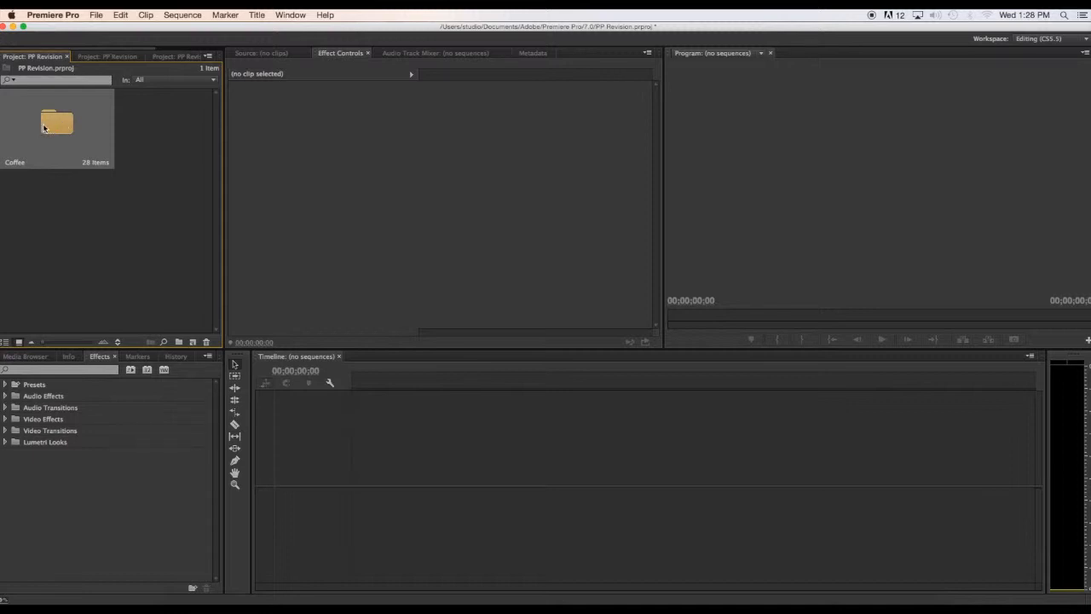
- Open the Coffee bin in a floating window, enlarge it to look over all its clips, and close it
double_click(53, 125)
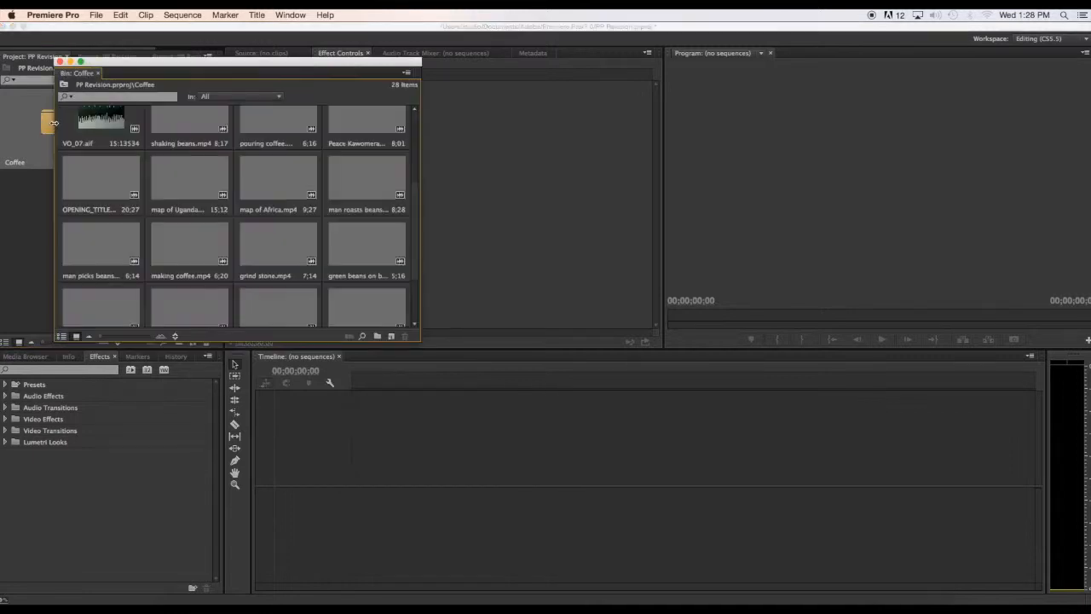
drag(162, 61, 210, 77)
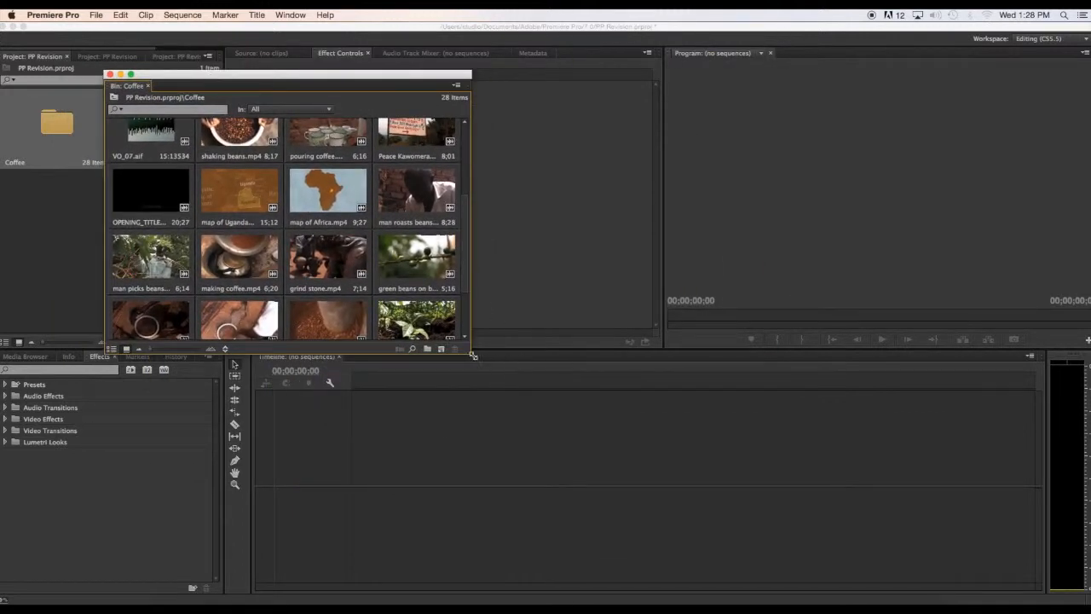
drag(469, 353, 907, 585)
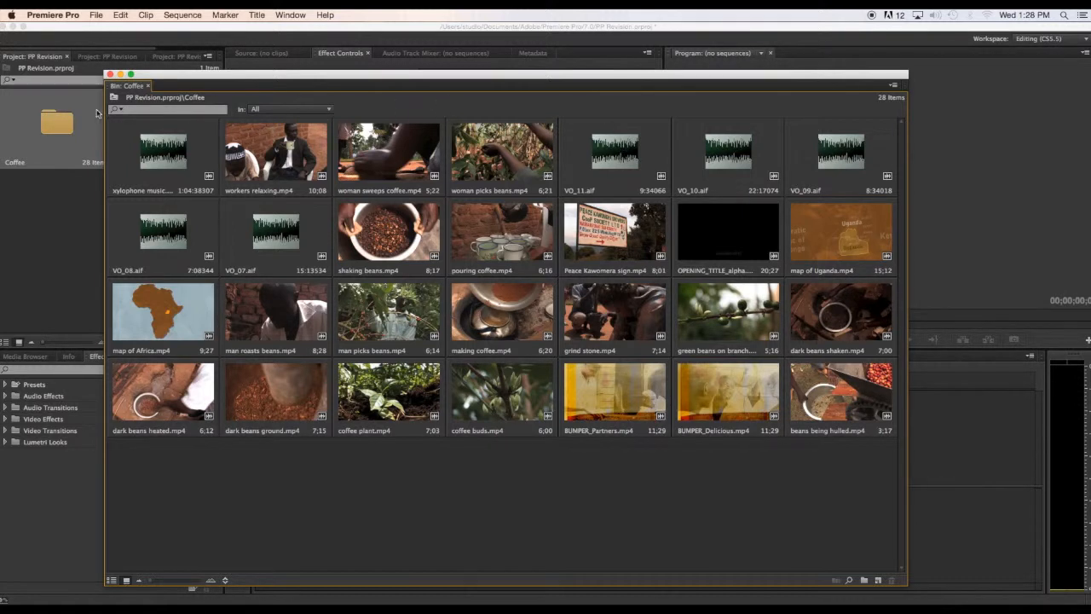
click(109, 75)
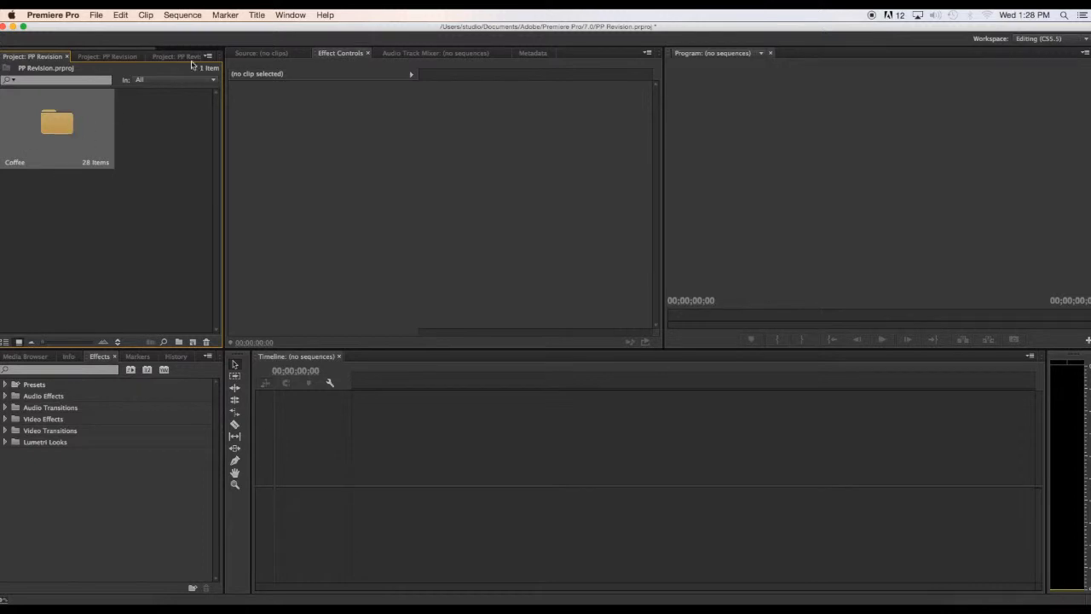
- Switch to the Assembly workspace and open the Coffee bin inside the same frame as the project
click(309, 13)
mouse_move(297, 28)
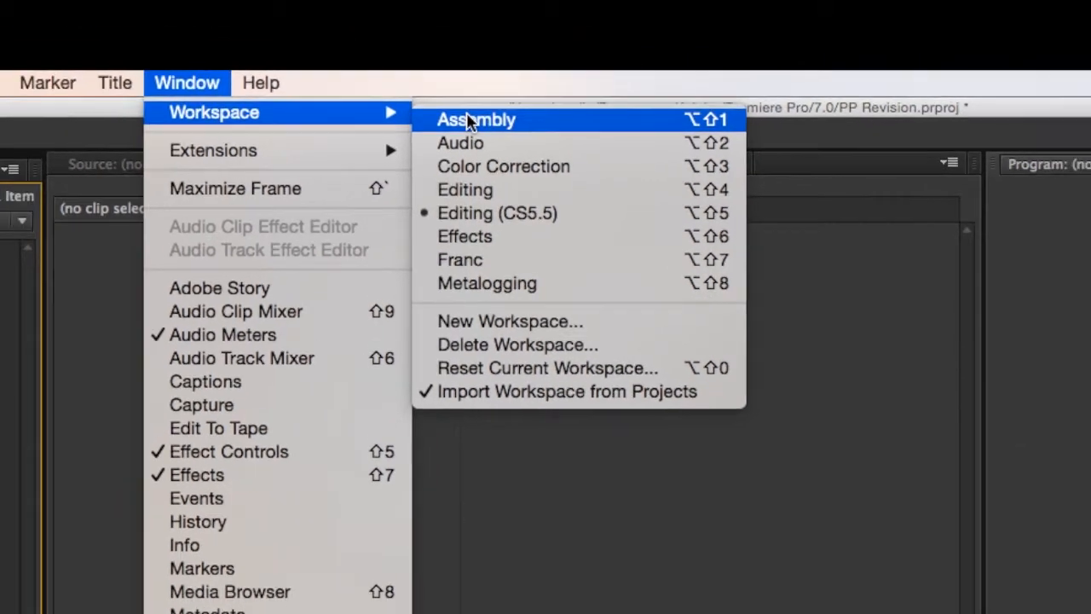
click(454, 85)
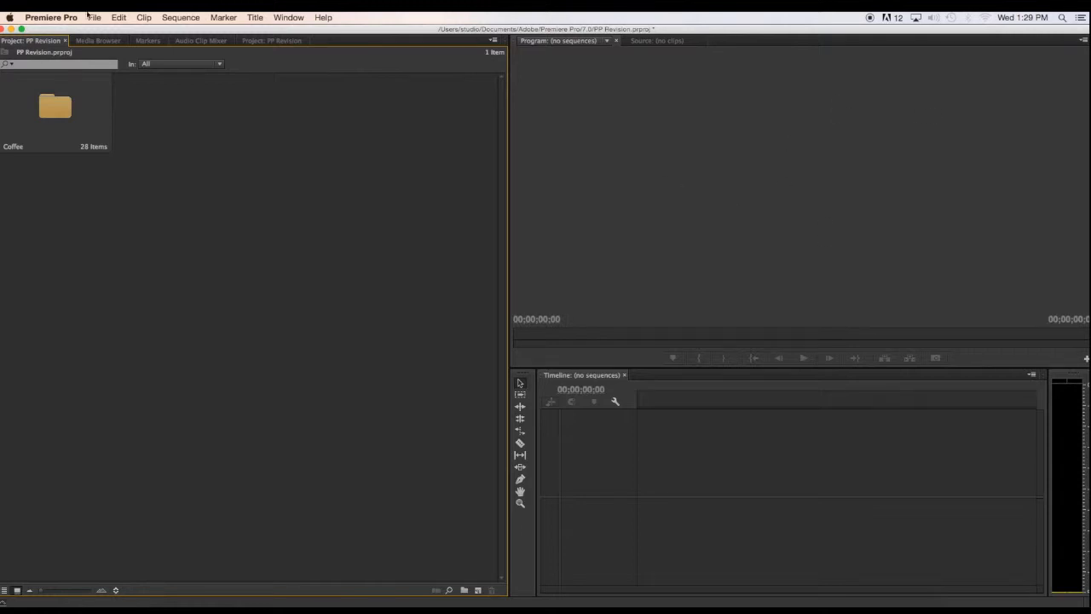
alt+click(53, 109)
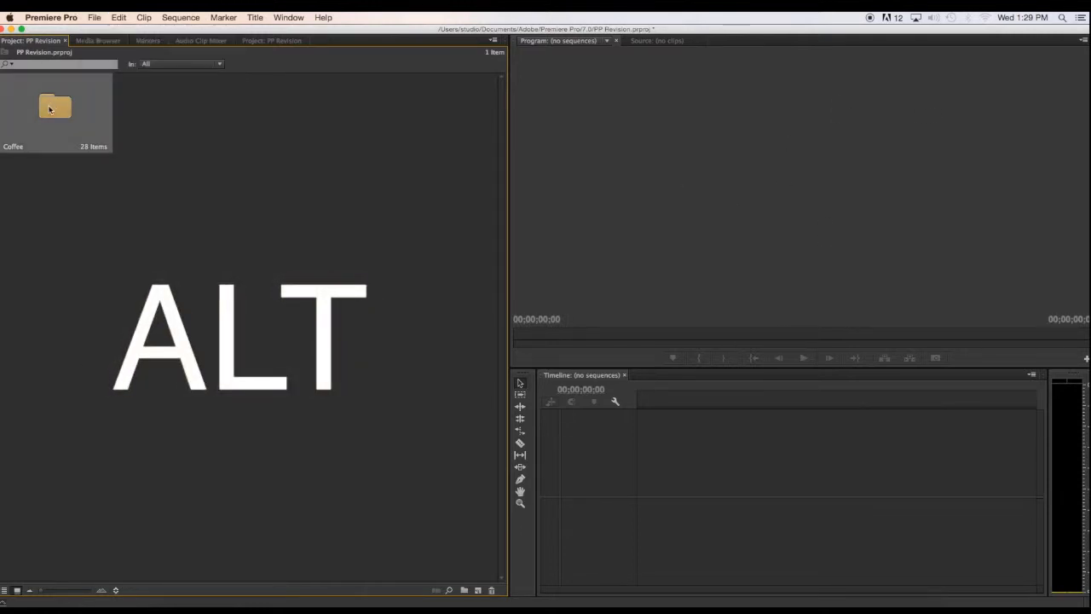
alt+double_click(49, 109)
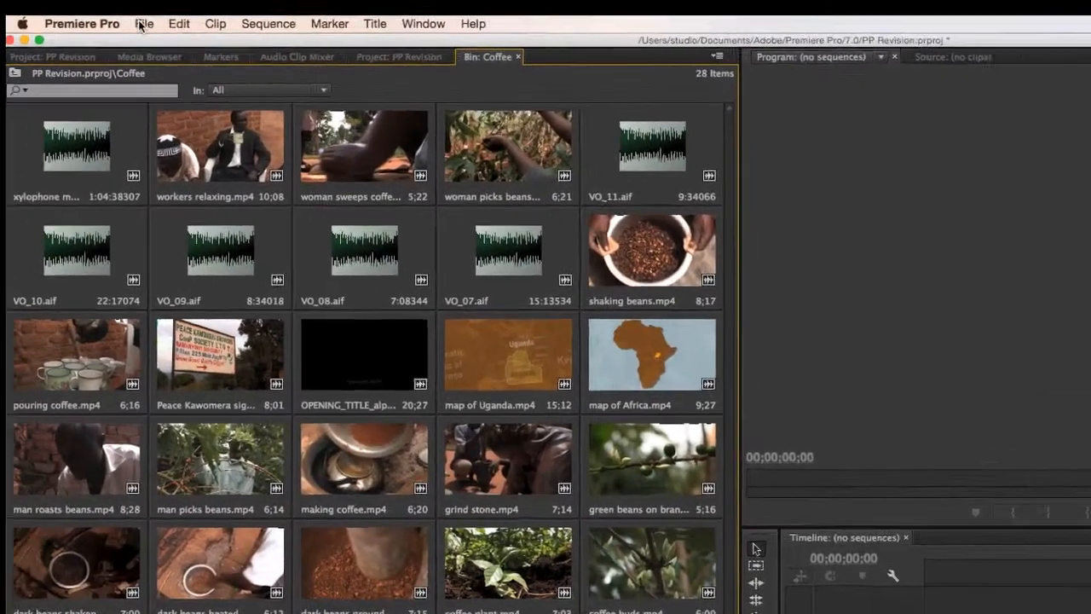
- Create a new sequence in the Coffee bin
click(92, 18)
mouse_move(263, 95)
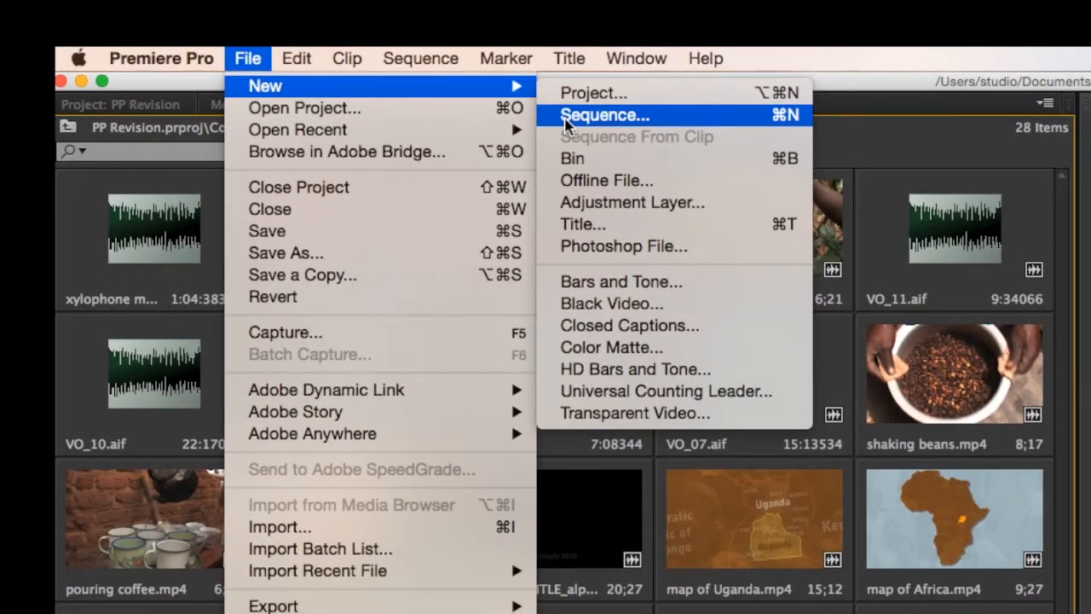
click(565, 122)
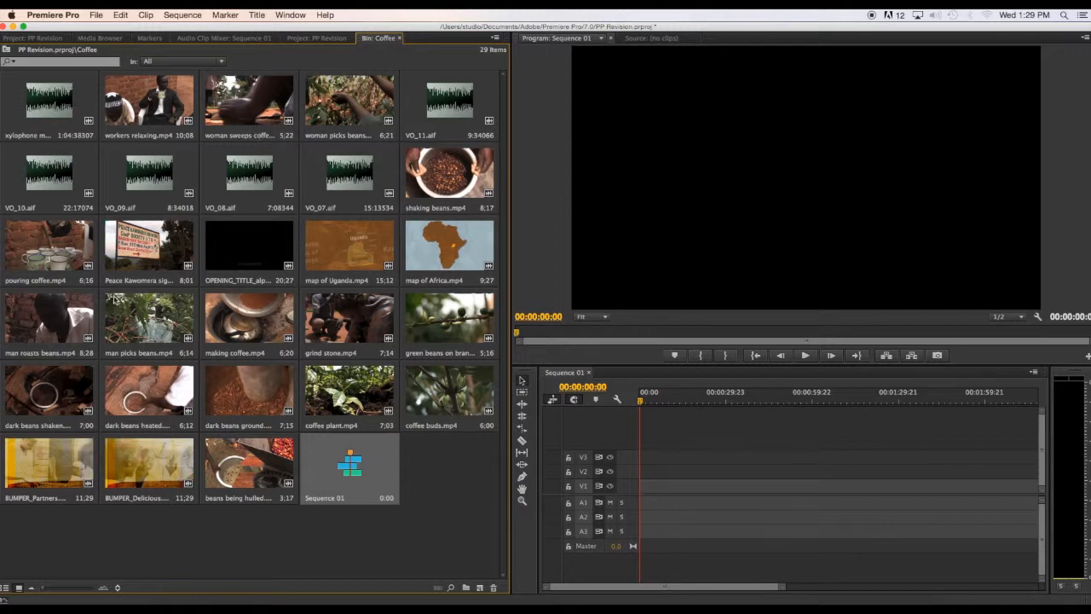
- Place the Peace Kawomera sign clip at the start of V1 and A1, changing the sequence settings to match the clip
drag(128, 263, 646, 483)
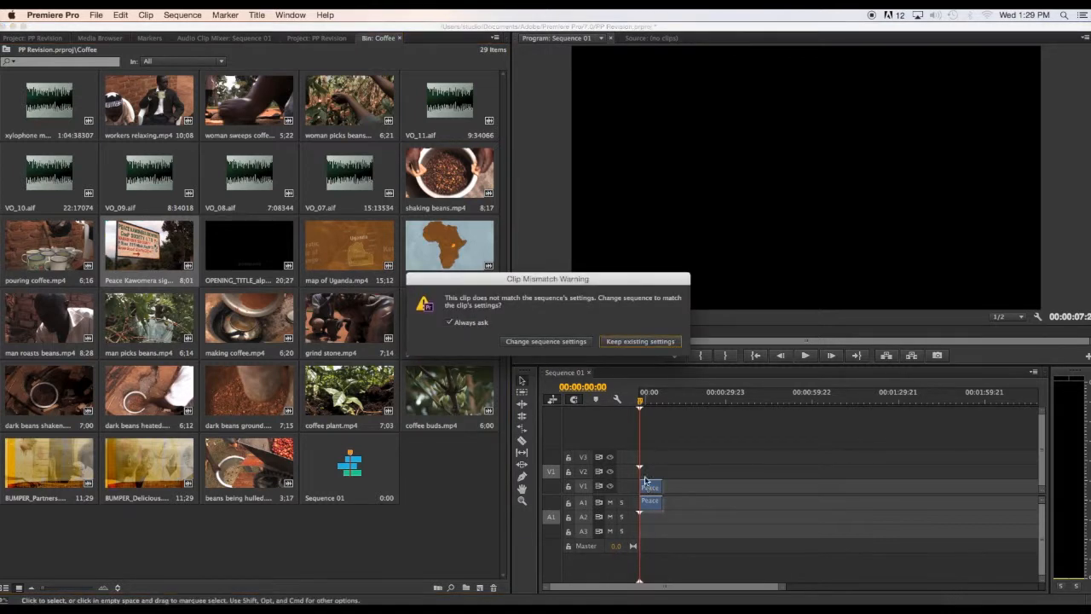
click(537, 342)
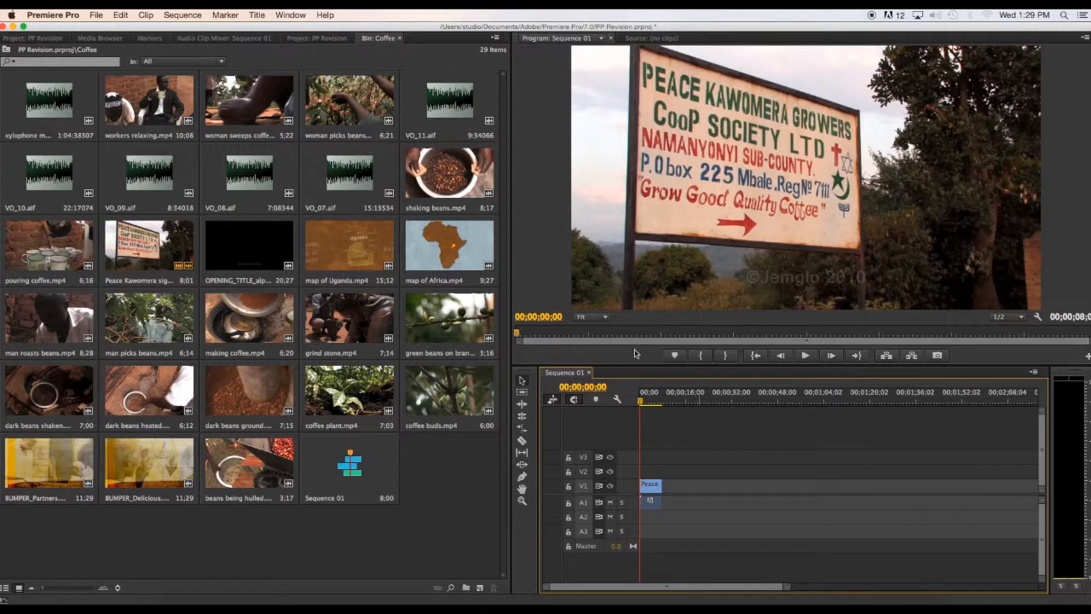
mouse_move(644, 399)
mouse_down()
mouse_move(653, 400)
mouse_move(640, 400)
mouse_up()
- Preview the bin's video clips one after another in the Source monitor, from workers relaxing.mp4 through making coffee.mp4
double_click(128, 100)
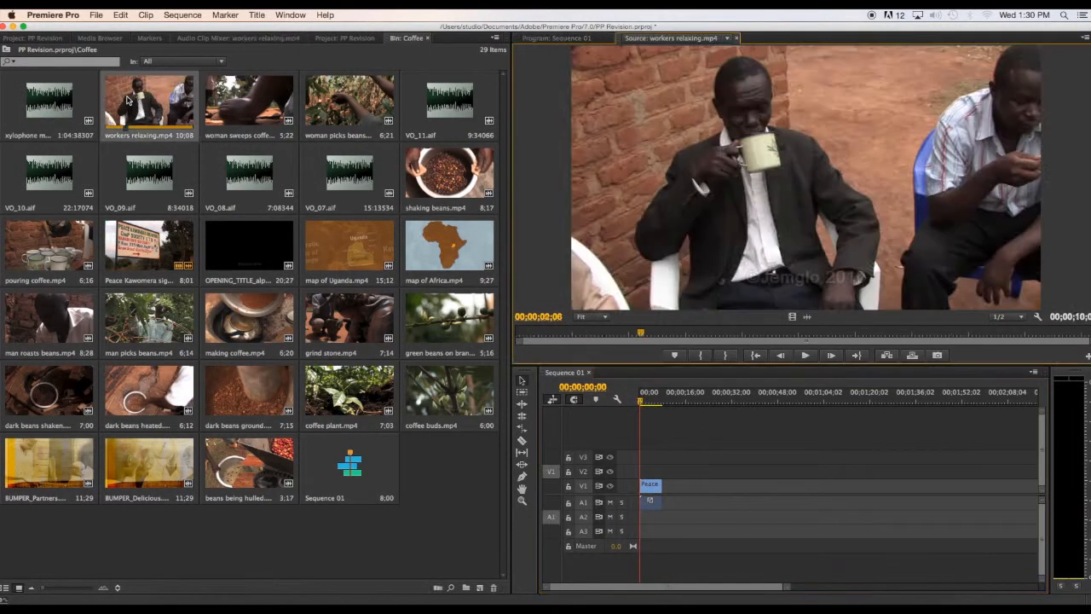
key(space)
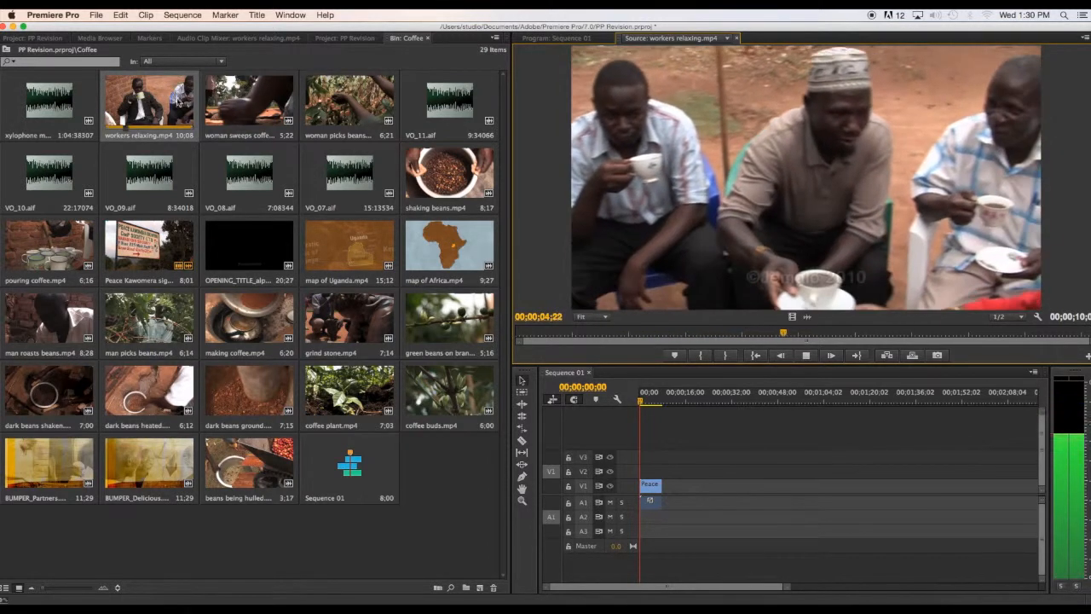
double_click(215, 102)
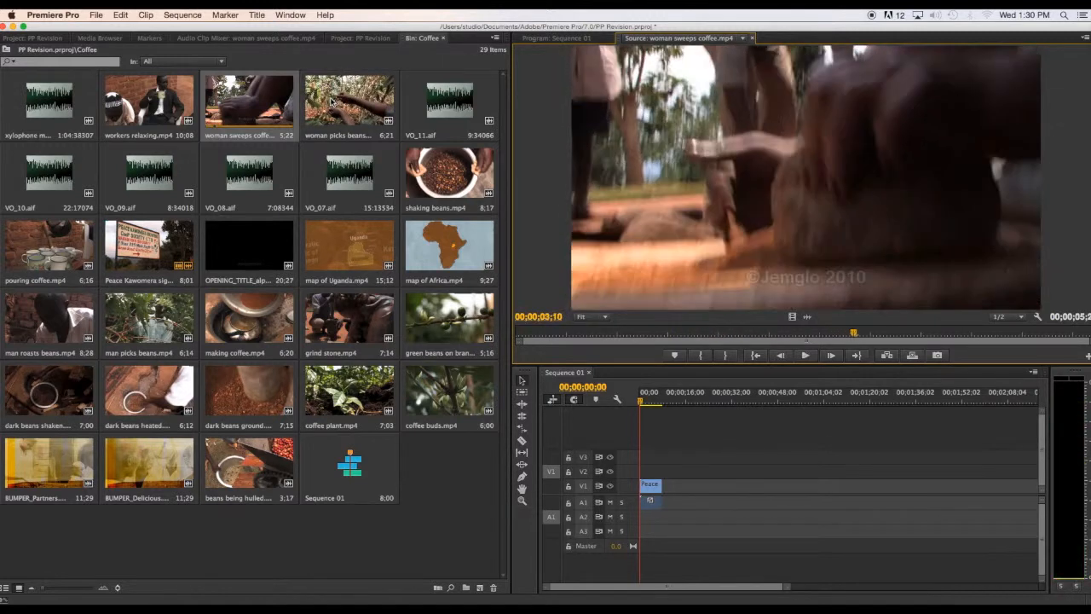
double_click(331, 102)
double_click(431, 173)
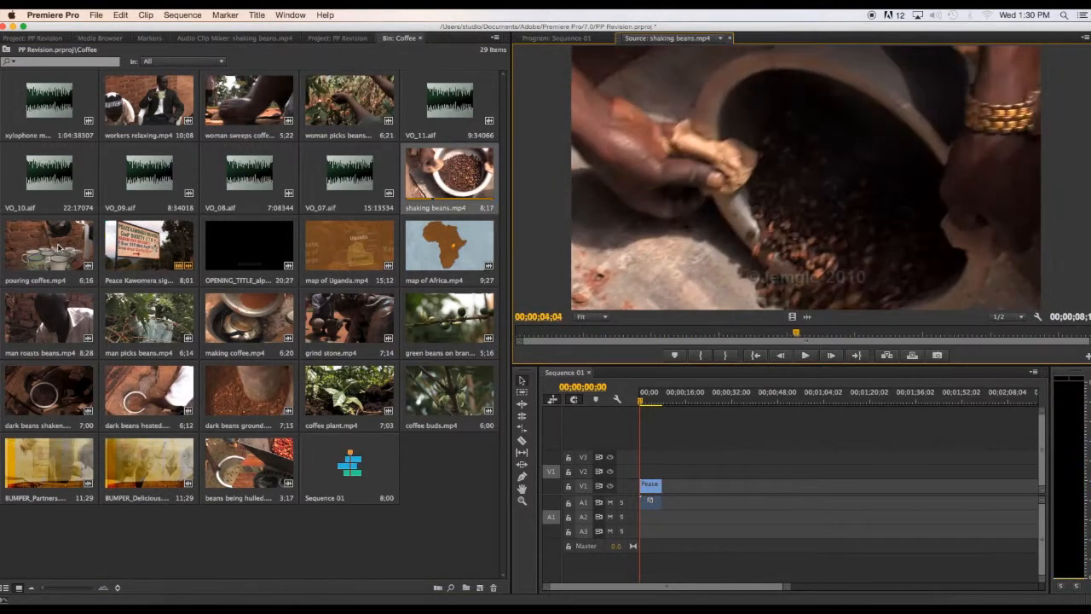
double_click(56, 247)
double_click(334, 253)
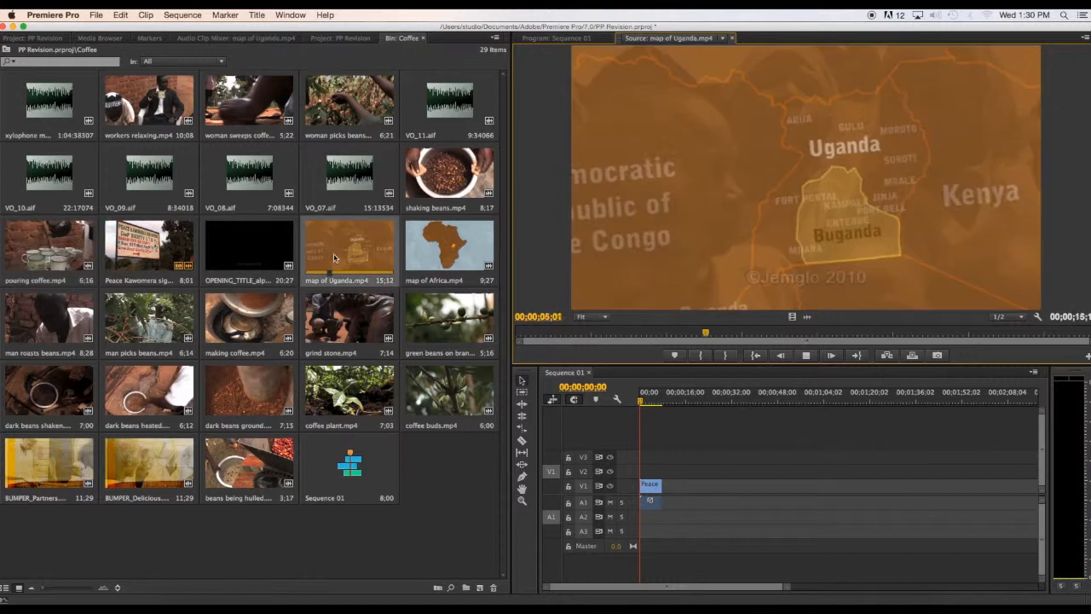
double_click(423, 248)
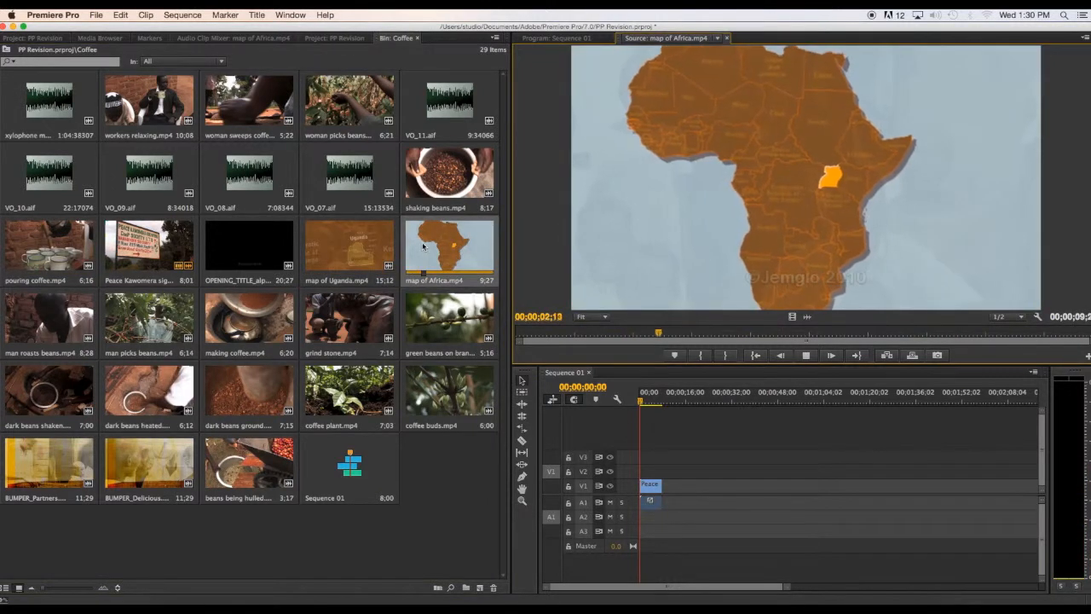
double_click(34, 324)
double_click(150, 319)
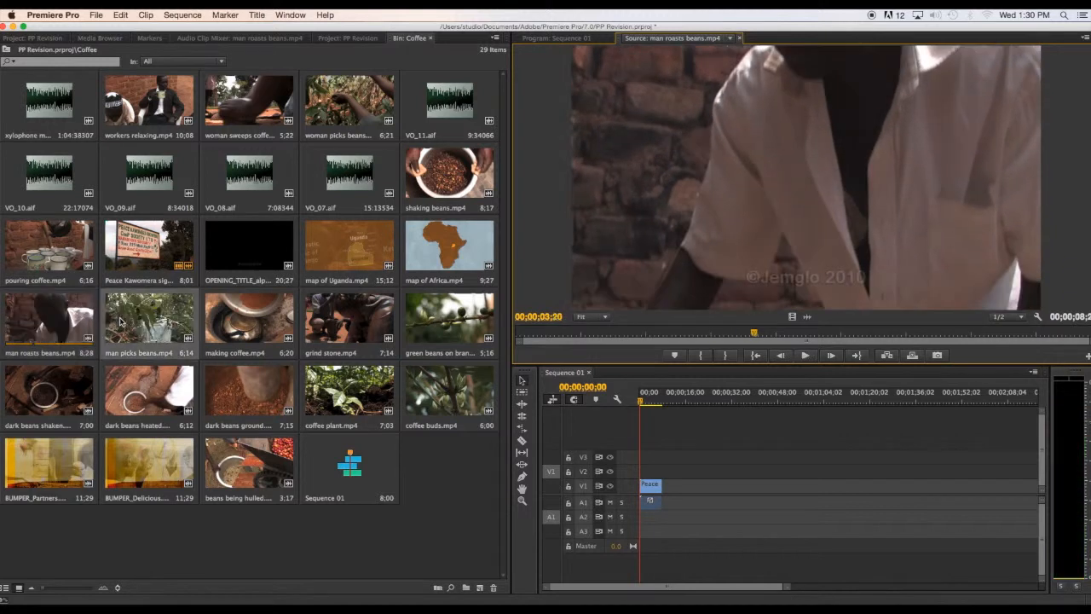
double_click(217, 319)
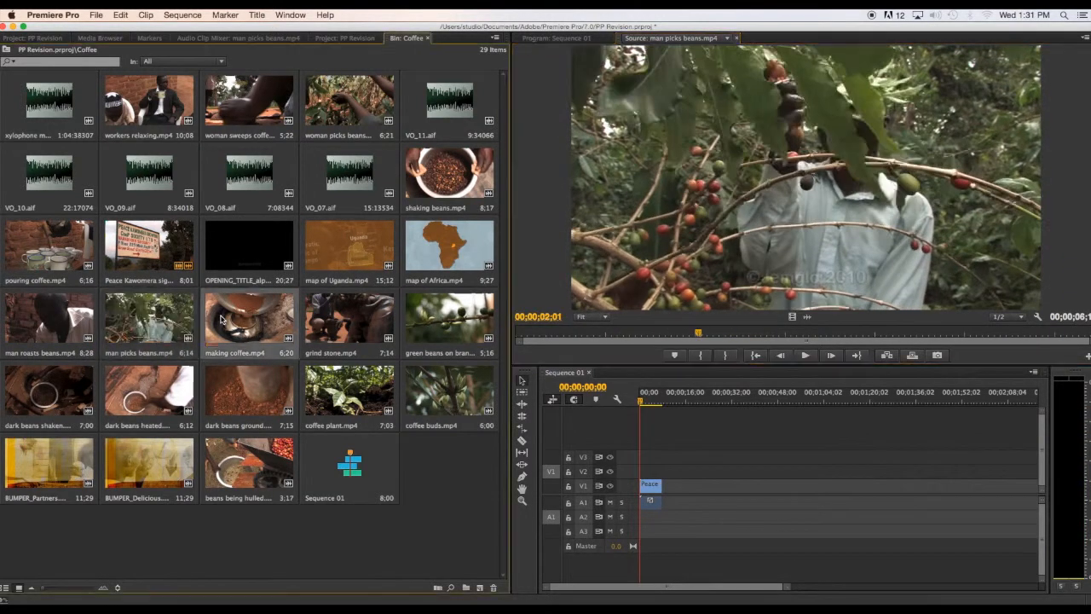
key(space)
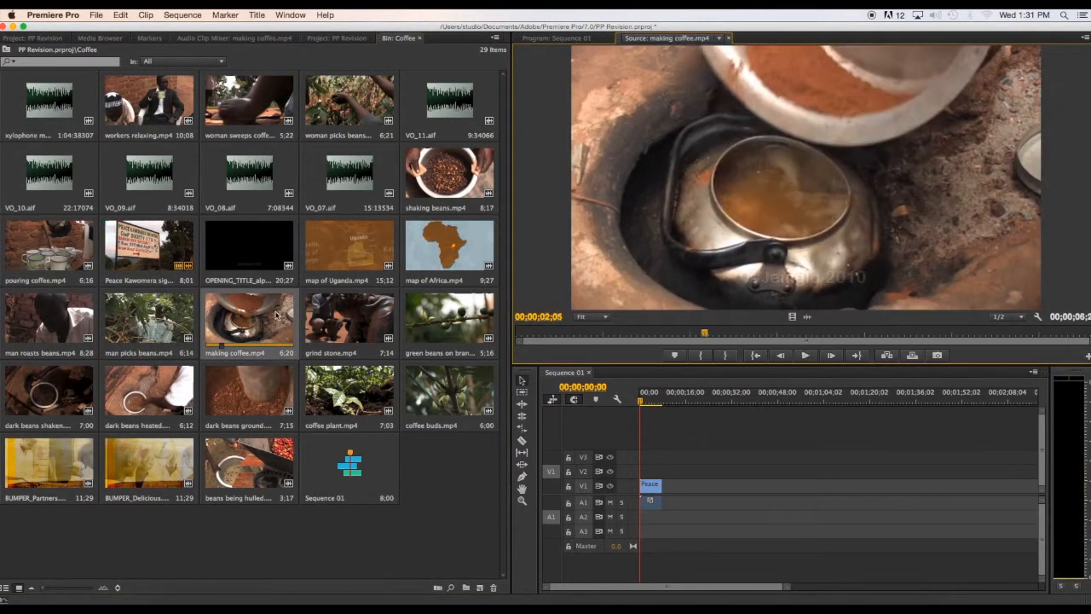
- Create a second sequence with the HDV 1080p24 preset and rename it "narration master" in the bin
click(338, 466)
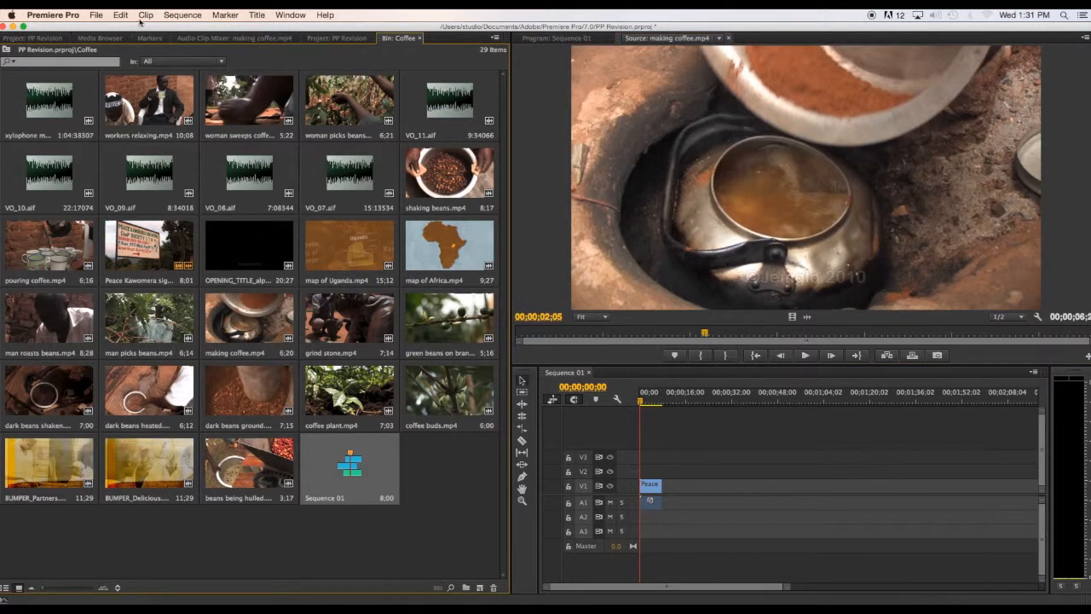
click(94, 14)
mouse_move(106, 29)
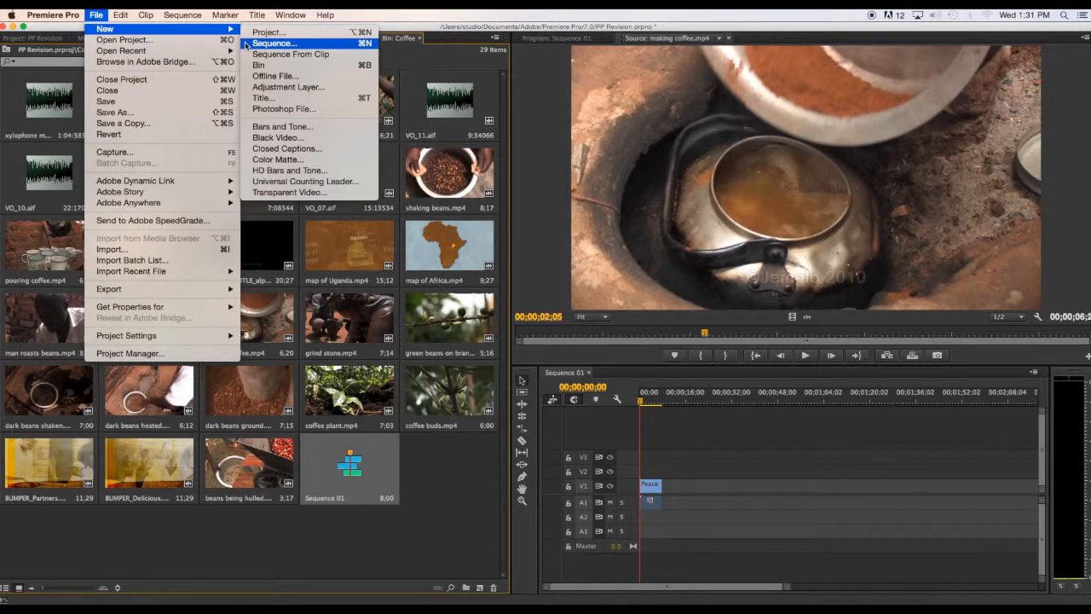
click(264, 43)
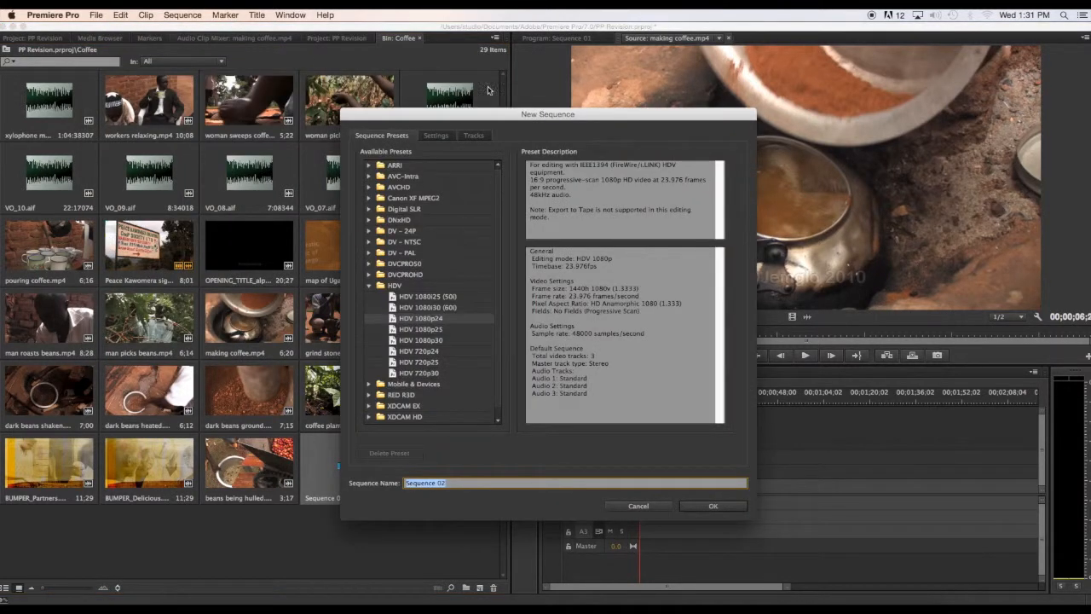
click(718, 501)
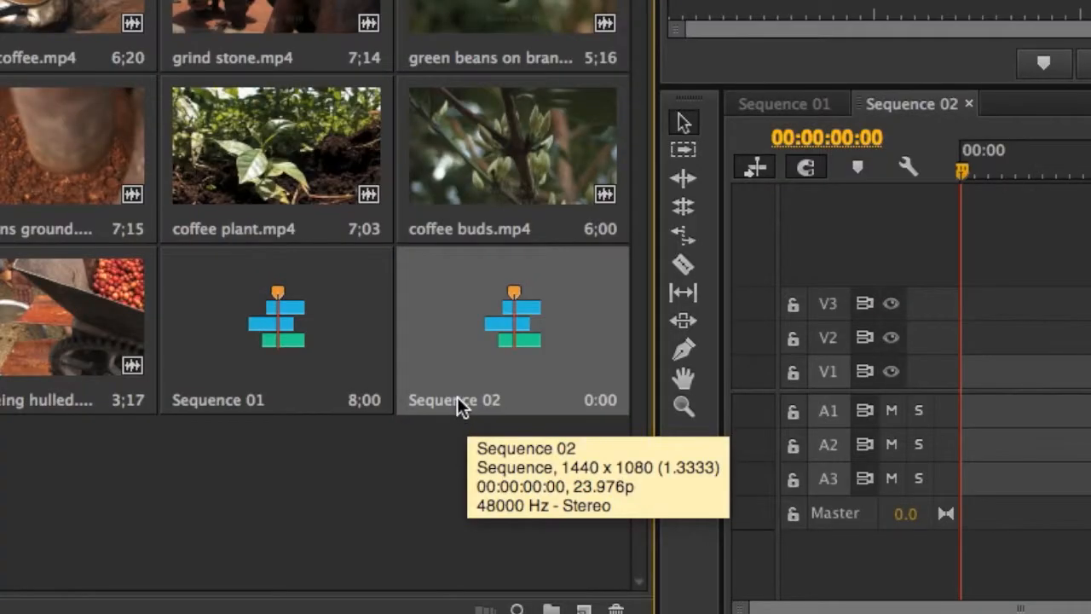
click(427, 497)
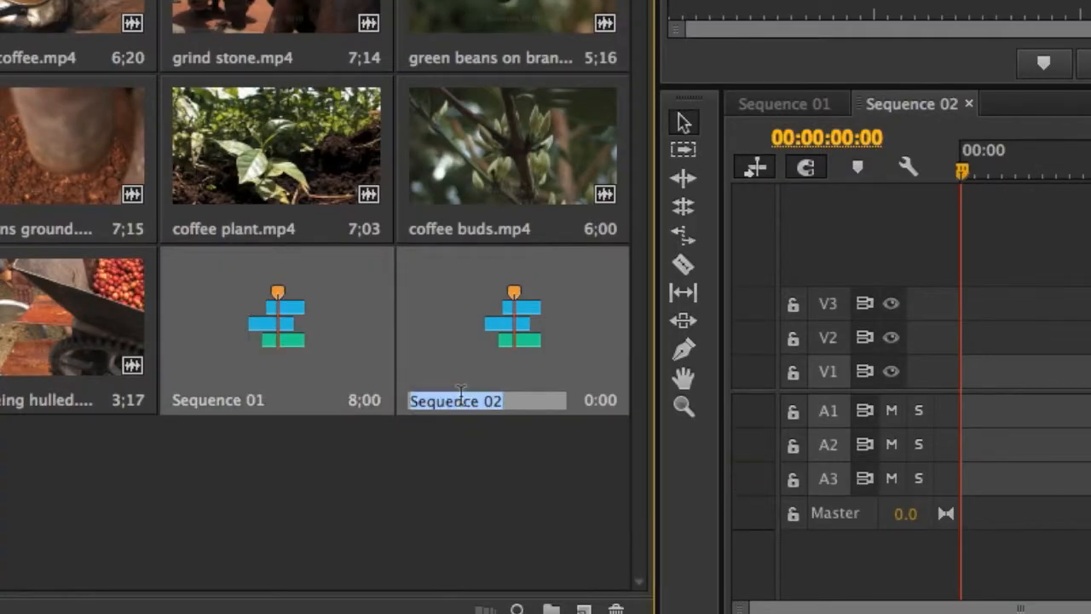
text(narration master)
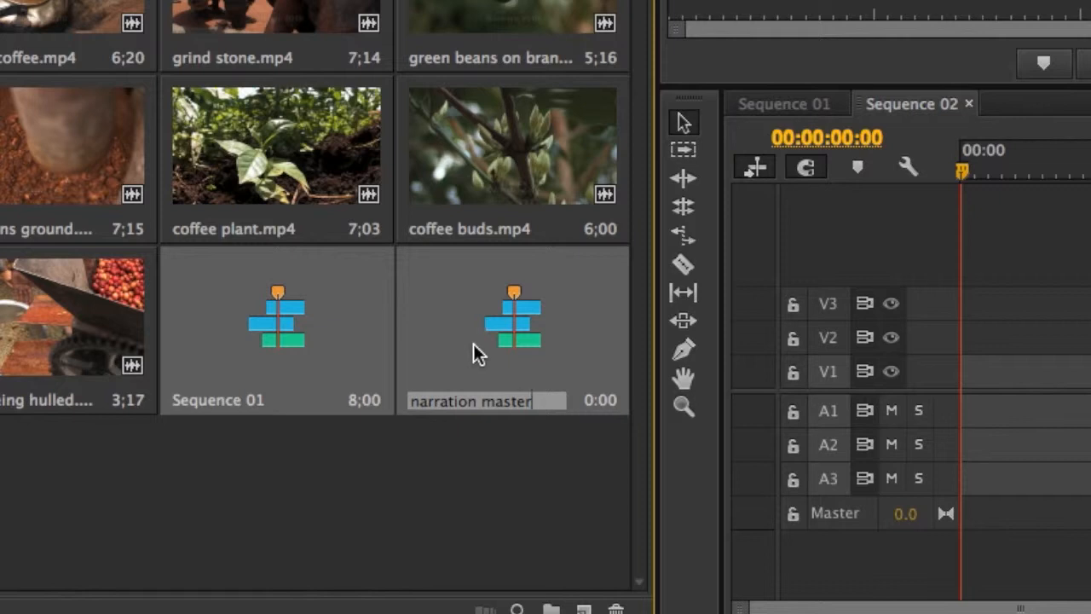
- Place coffee plant.mp4 at the start of V1 in the narration master sequence, changing the sequence settings to match the clip
click(288, 157)
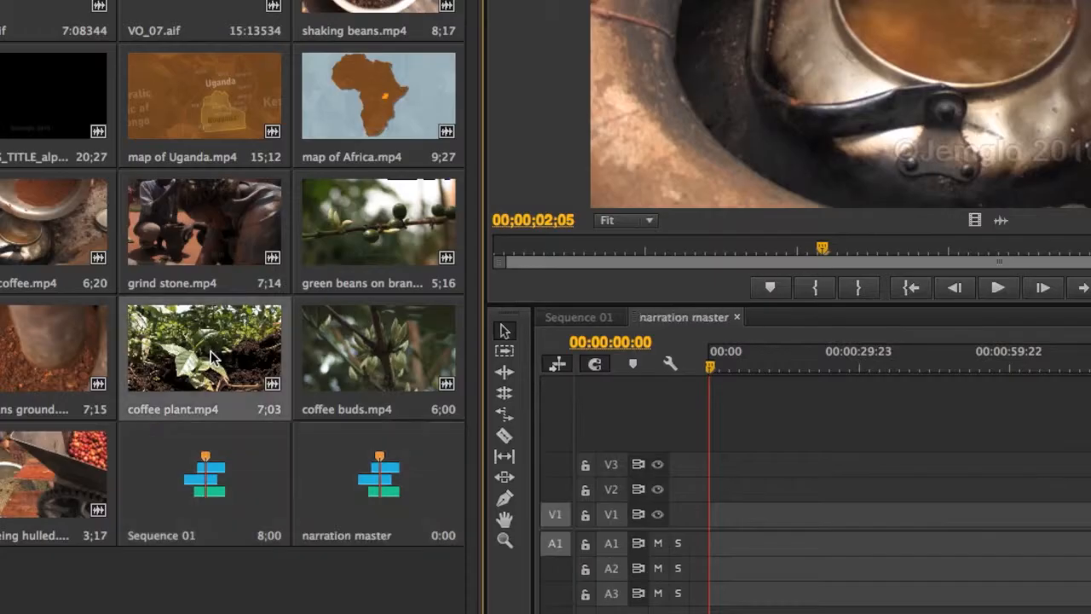
drag(213, 358, 721, 517)
click(573, 264)
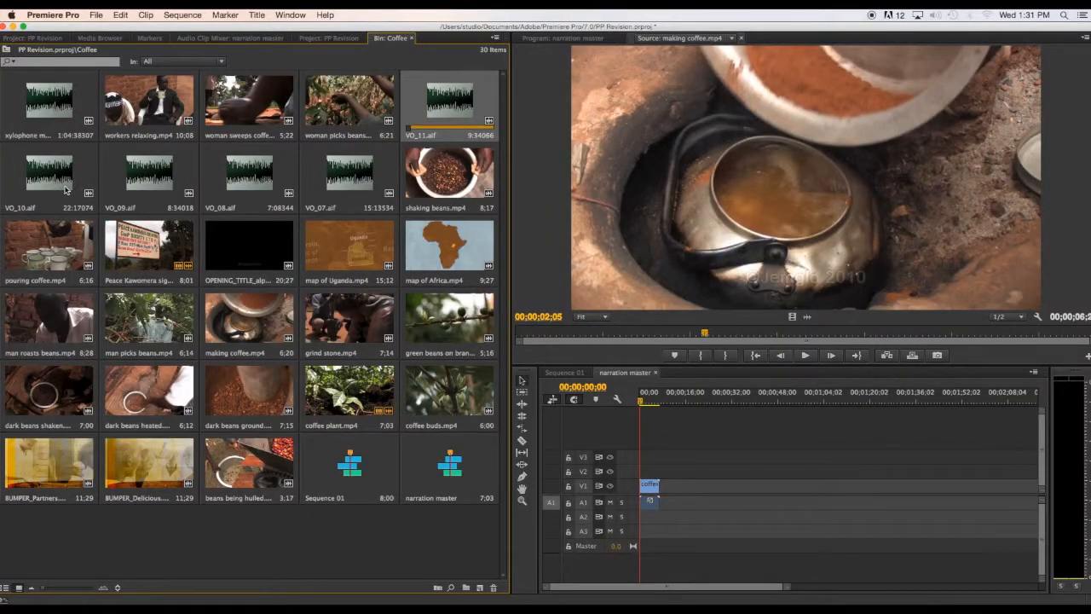
- Place VO_11, VO_10, VO_09, VO_08 and VO_07 in that order at the start of A1, and remove the coffee plant clip
shift+click(66, 190)
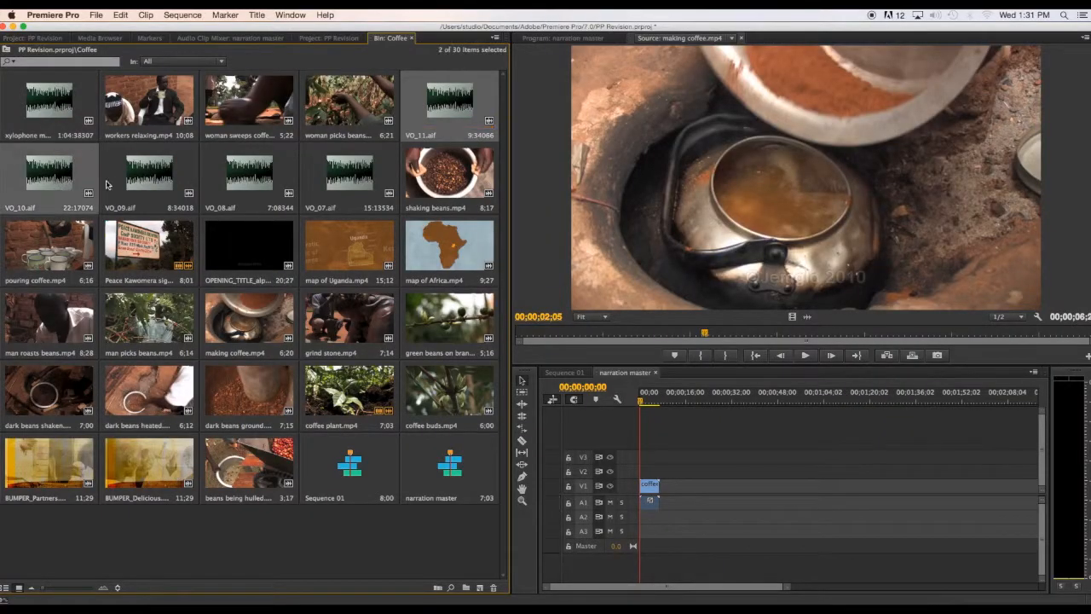
shift+click(334, 183)
drag(334, 183, 360, 202)
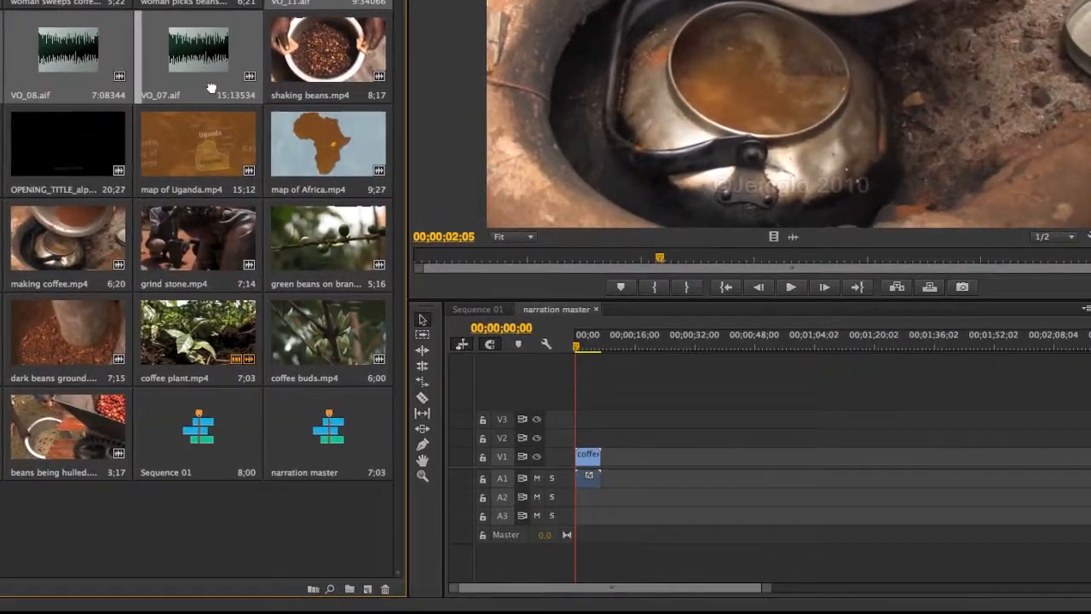
drag(211, 87, 623, 501)
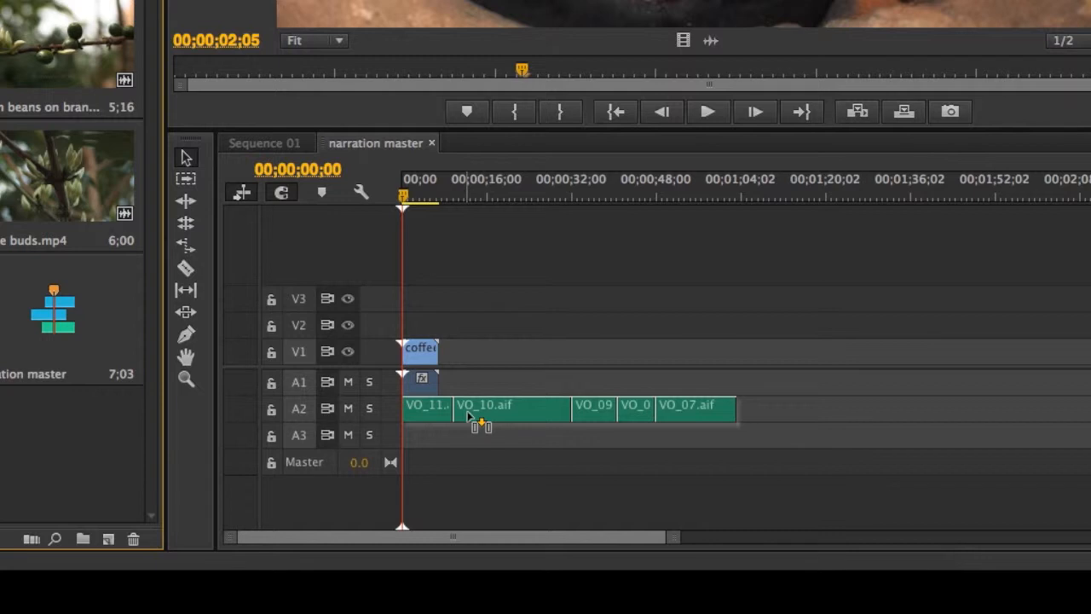
drag(468, 413, 465, 379)
click(424, 356)
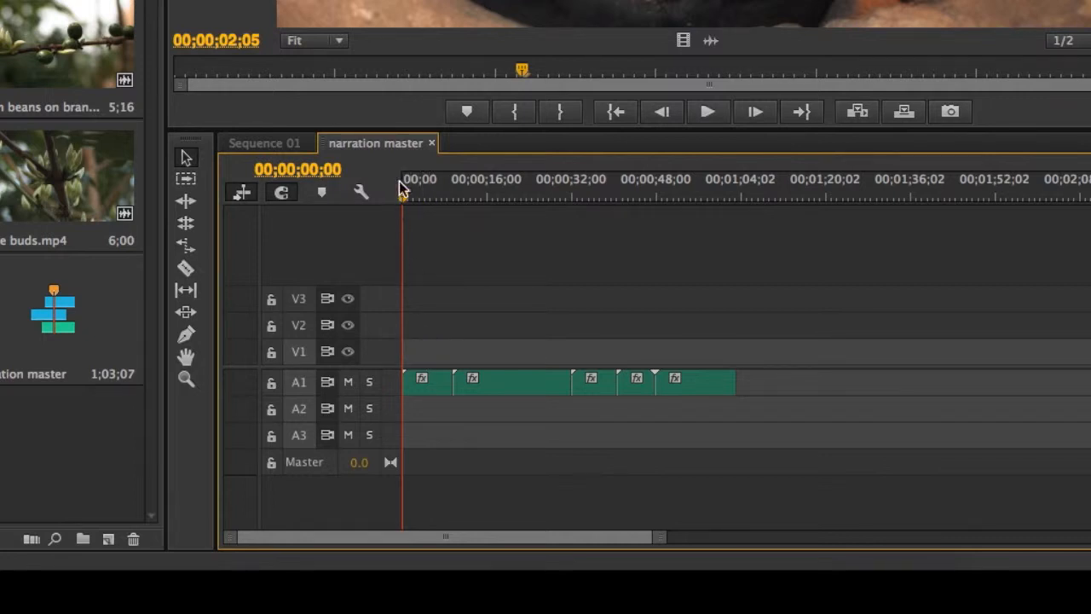
- Expand all tracks of the narration master timeline to show the audio waveforms
drag(402, 194, 403, 229)
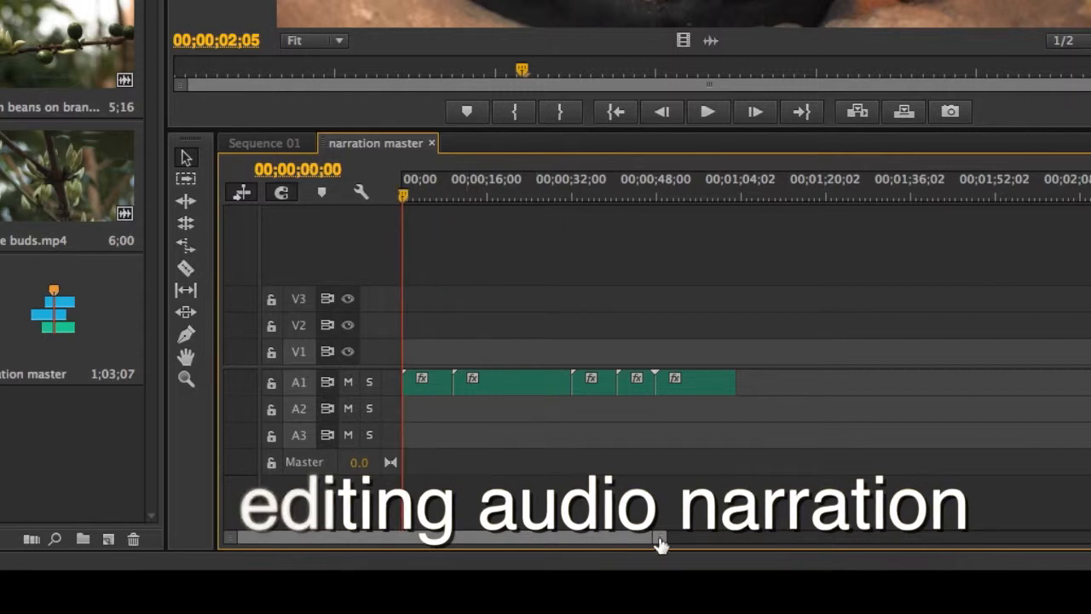
drag(659, 543, 847, 537)
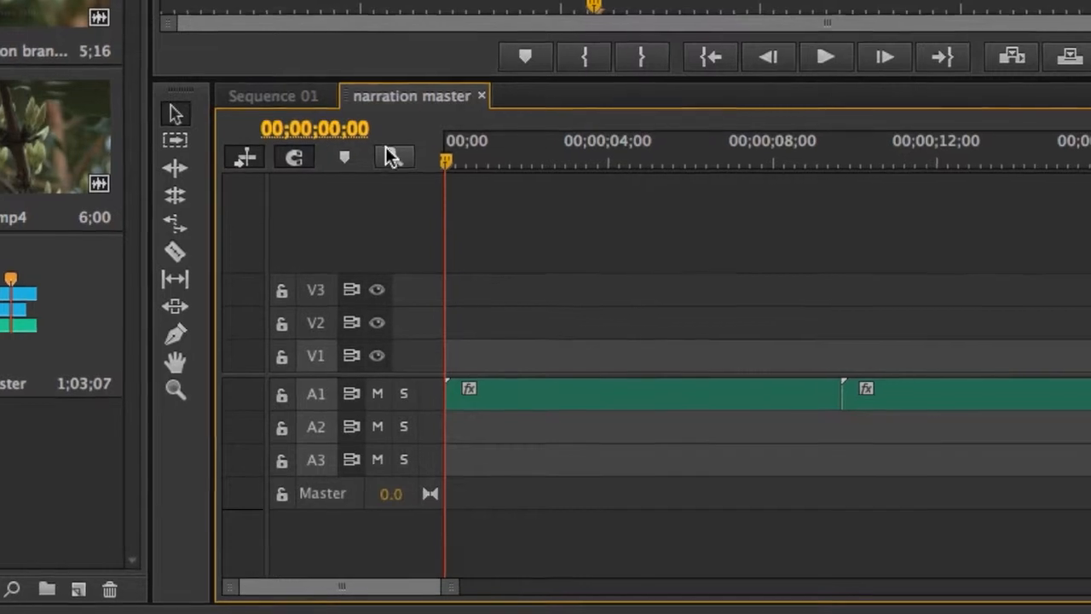
click(390, 156)
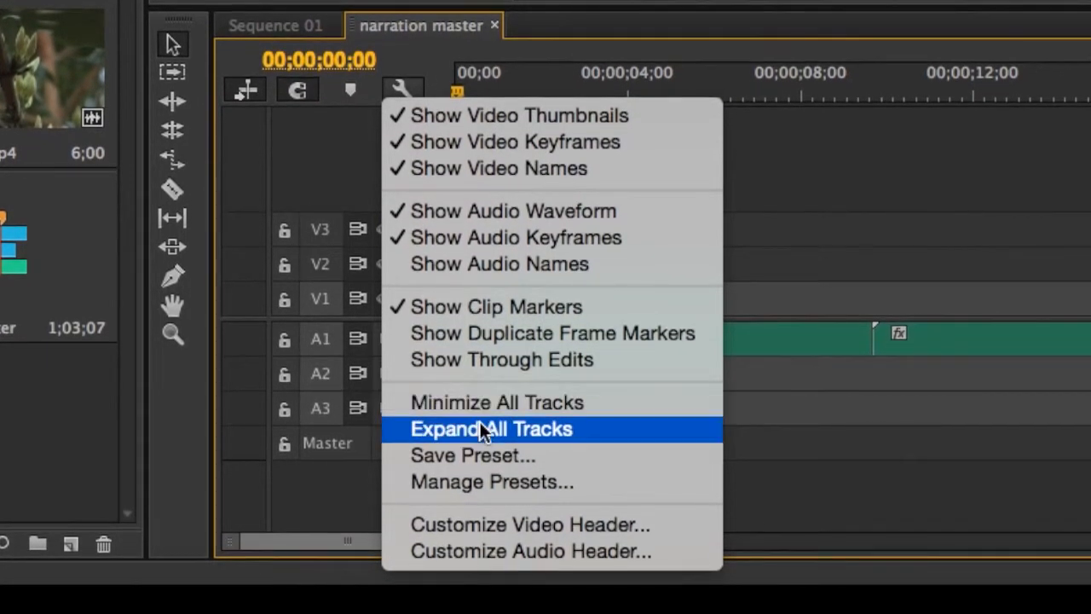
click(484, 436)
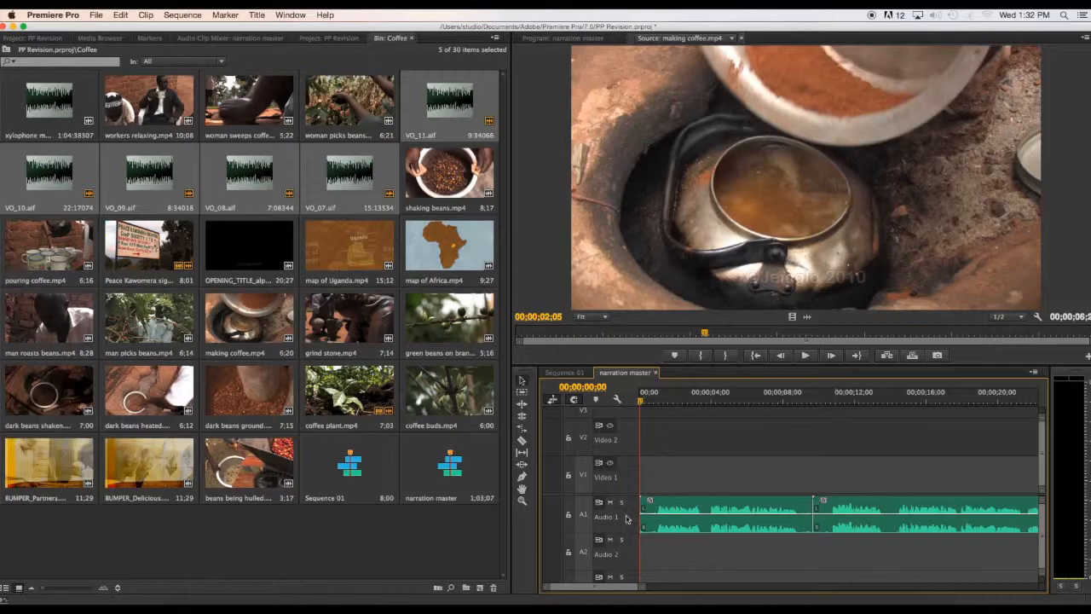
- Switch to the Editing (CS5.5) workspace and expand all the timeline tracks there
click(290, 15)
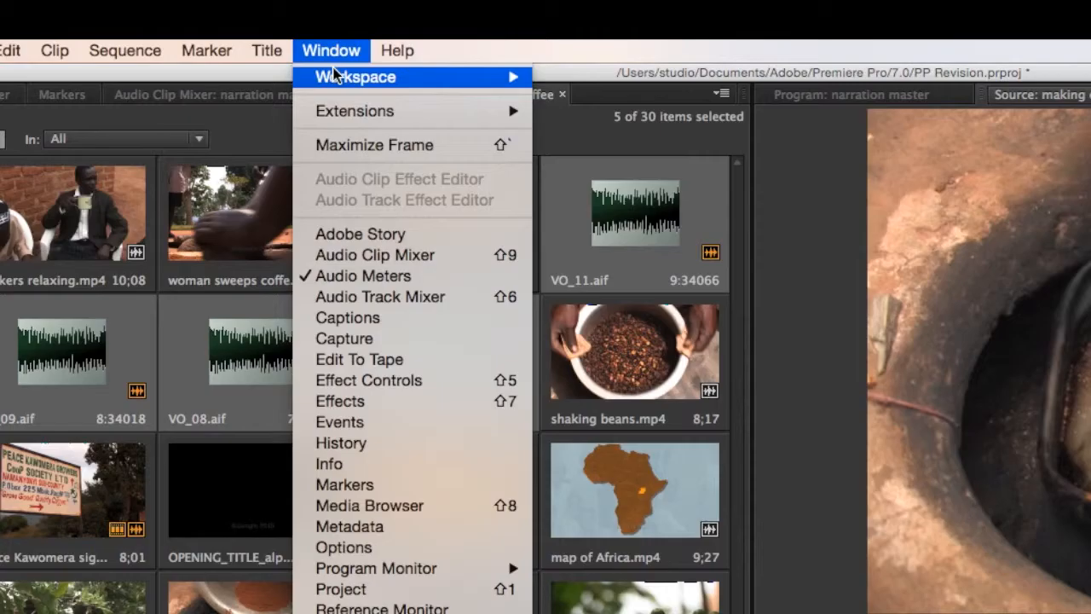
mouse_move(298, 30)
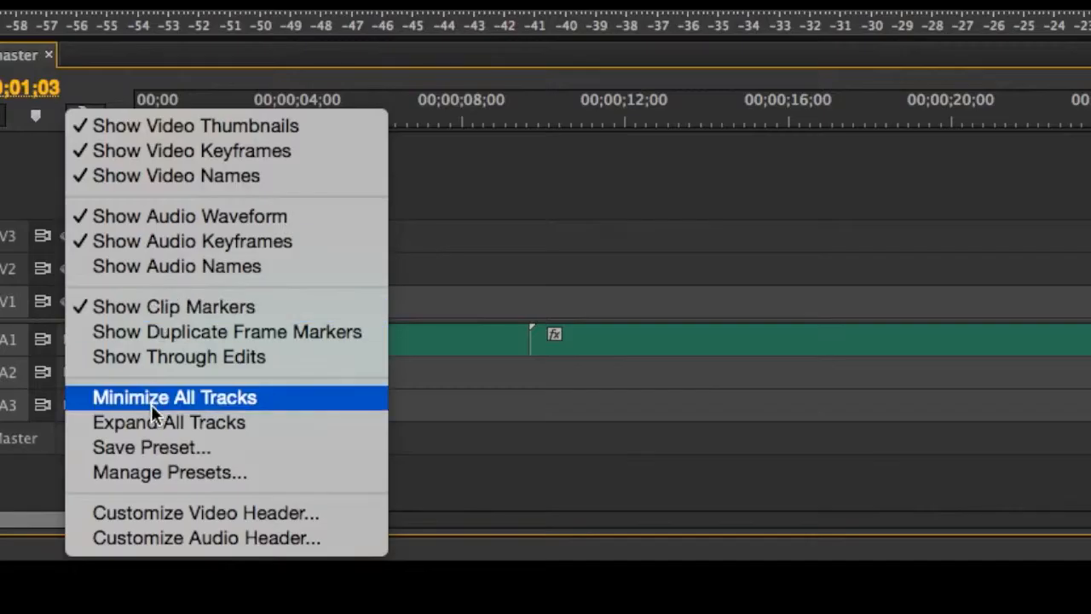
click(181, 426)
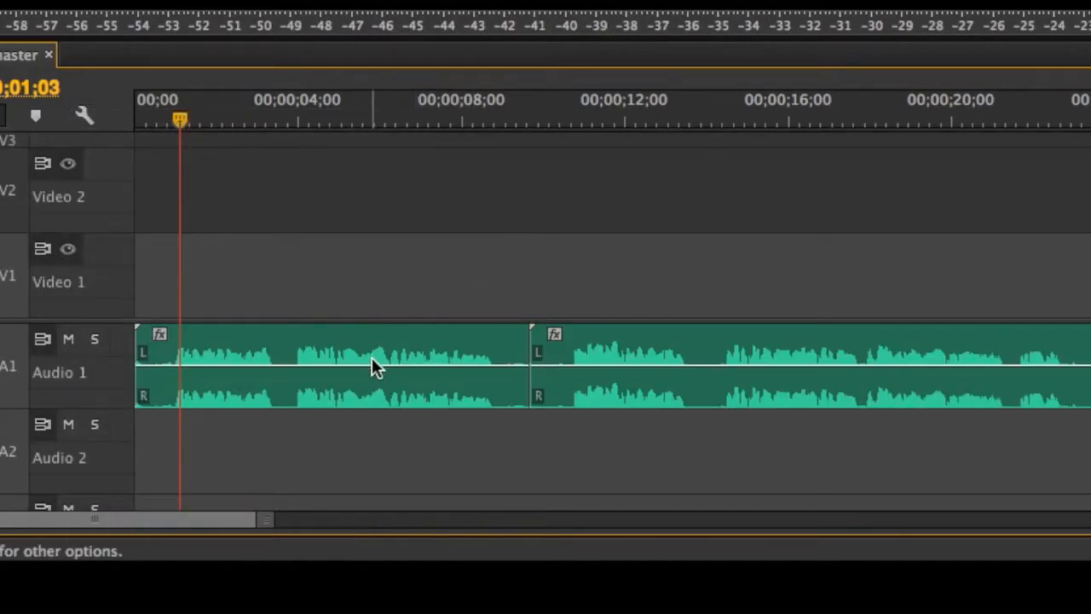
- Raise the volume level of the first narration clip on Audio 1, lower it slightly, and play the clip back
click(310, 378)
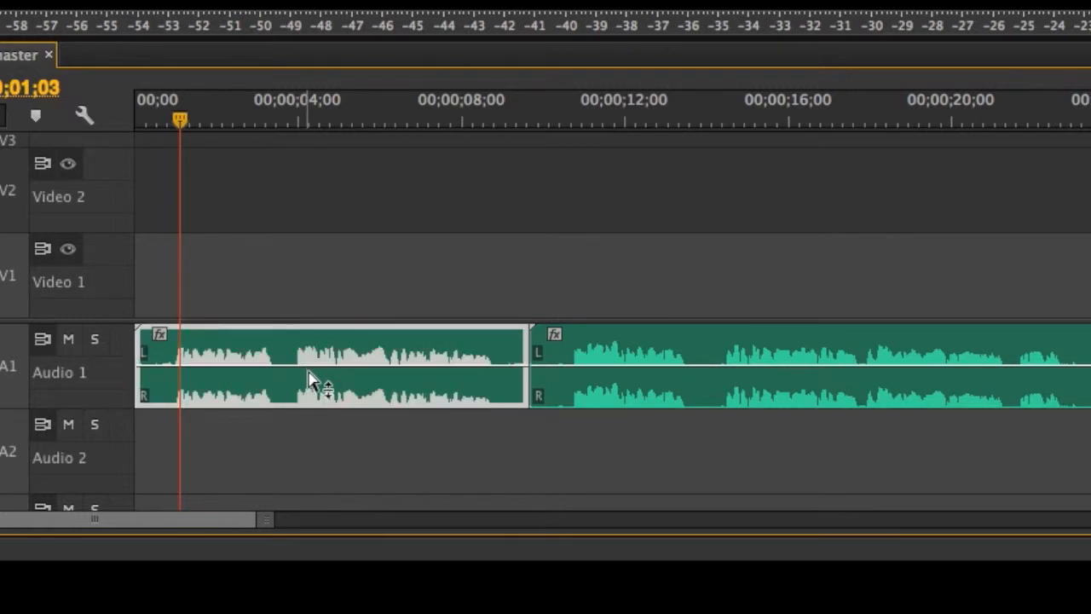
drag(307, 372, 305, 342)
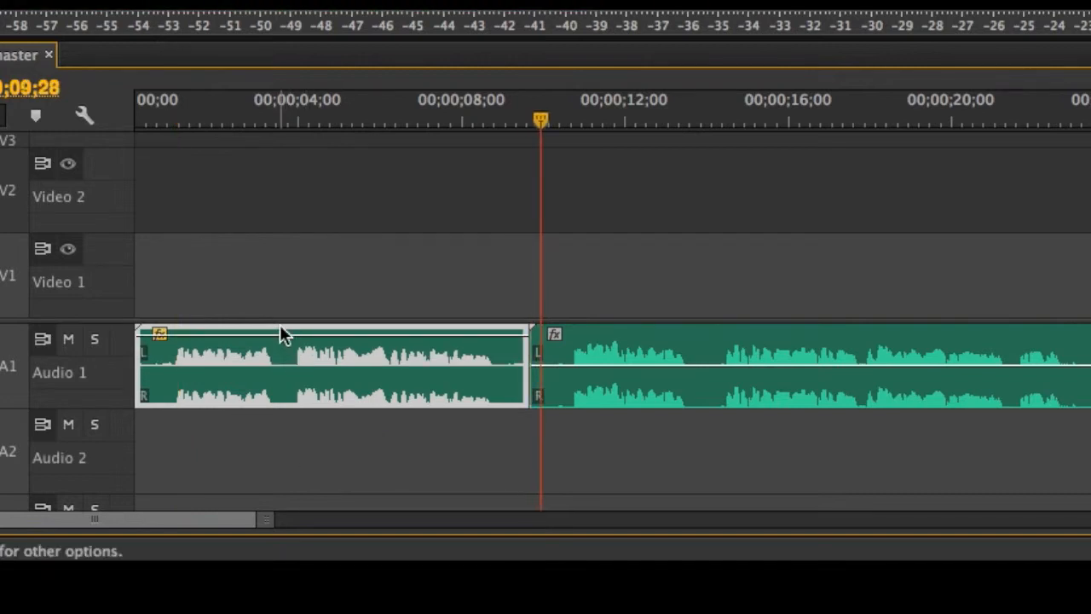
drag(281, 346, 281, 339)
drag(145, 116, 340, 90)
key(space)
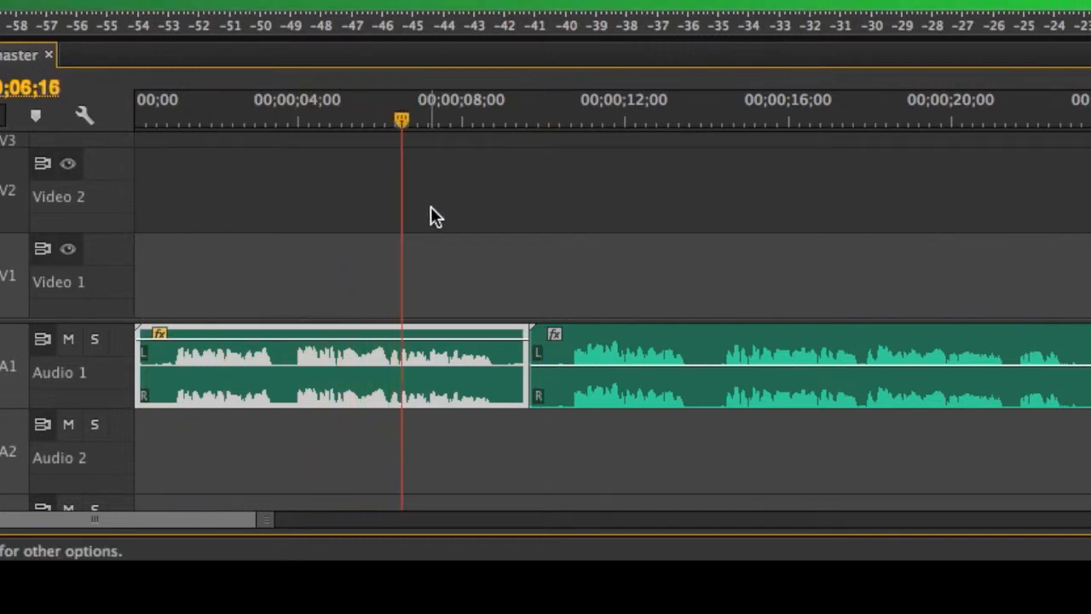
- Play the second narration clip and the cut before it to compare its loudness with the first clip
click(612, 114)
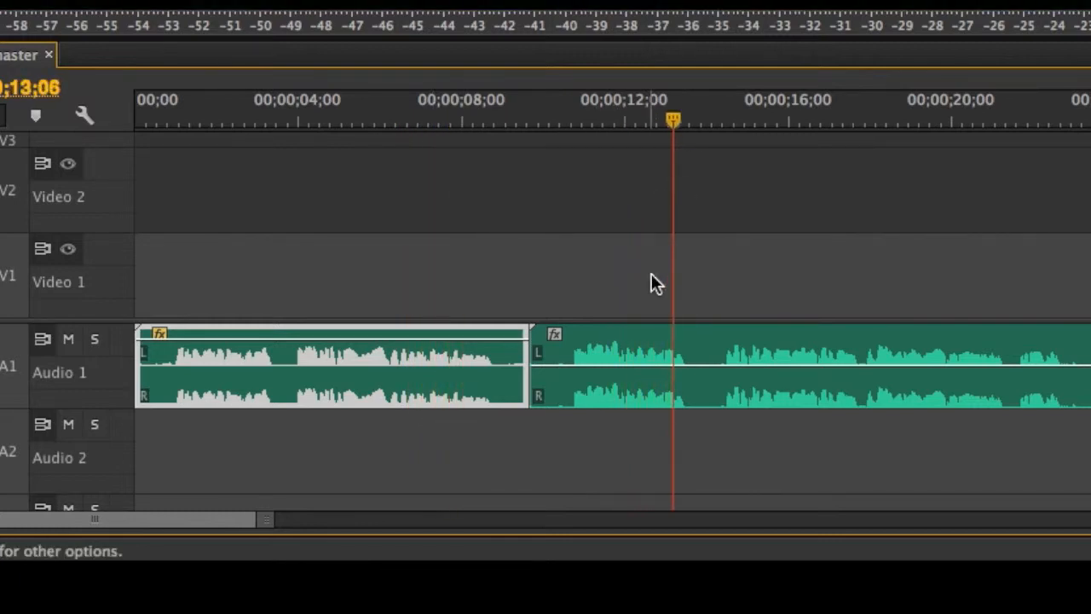
drag(498, 116, 441, 119)
key(space)
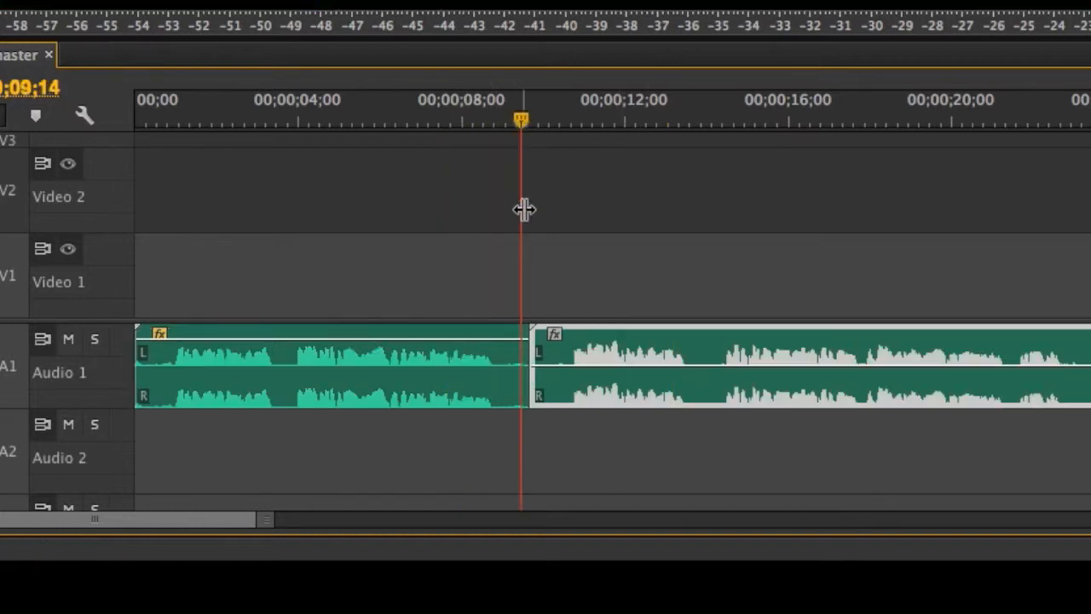
- Copy the first narration clip on Audio 1
click(501, 277)
click(377, 373)
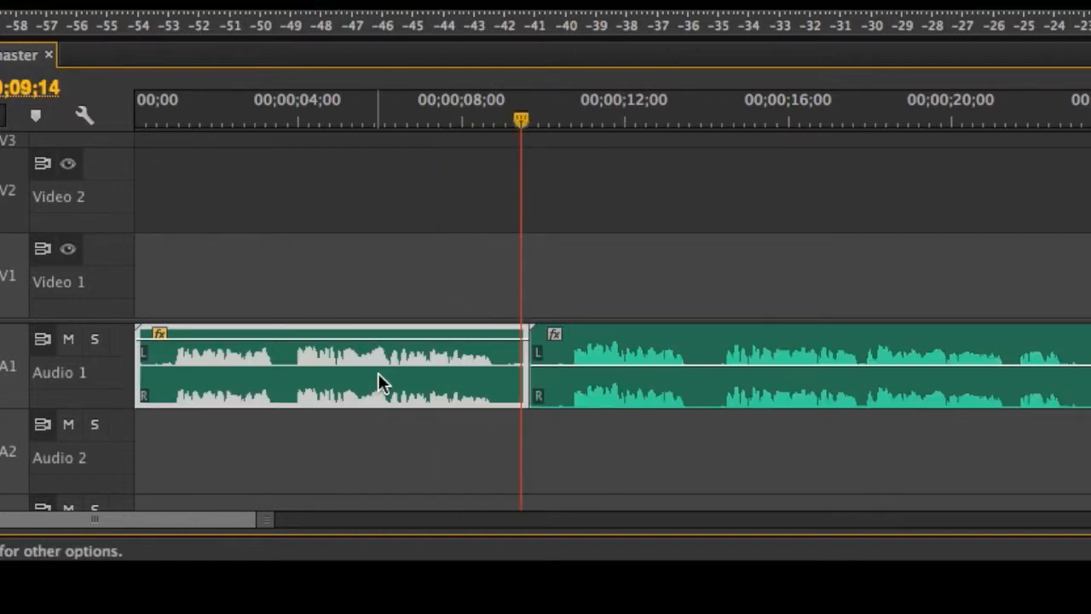
key(super+c)
- Paste the copied Volume, Channel Volume and Panner attributes onto the four other narration clips on Audio 1
click(805, 279)
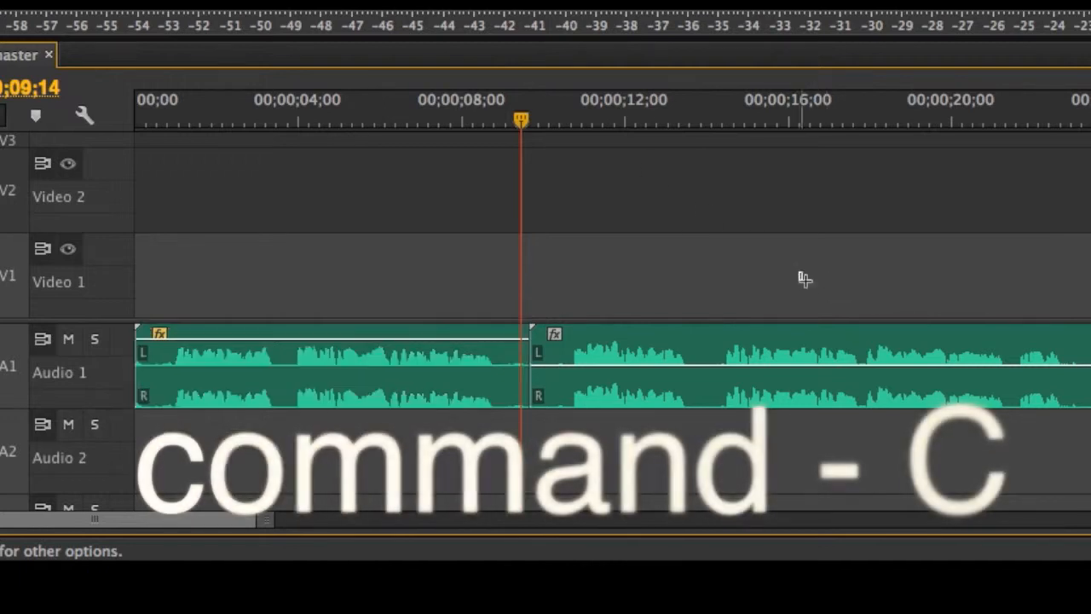
drag(804, 279, 1090, 415)
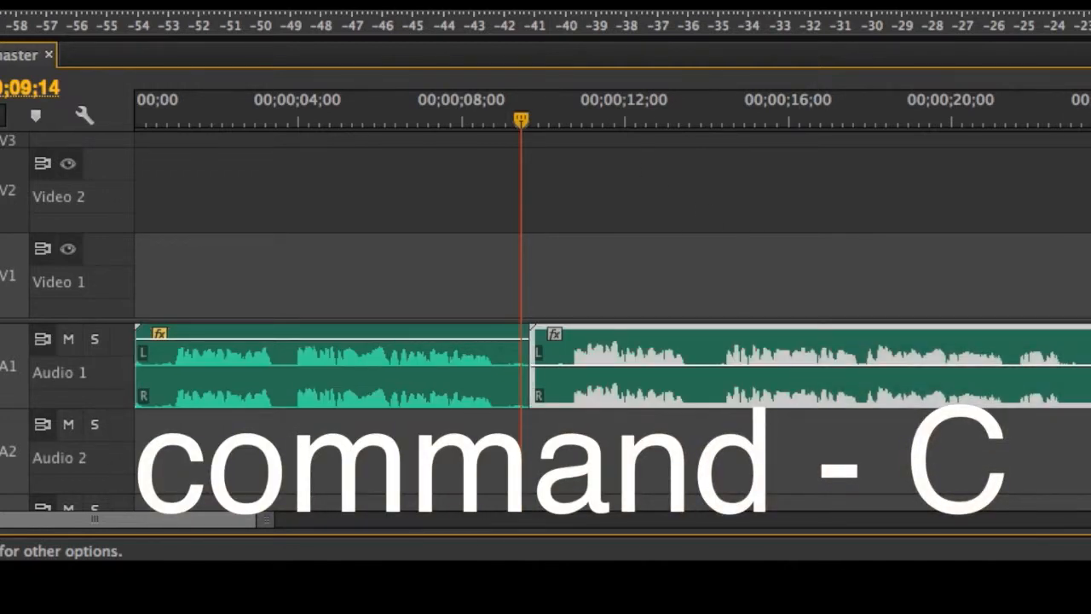
scroll(612, 324, right, 5)
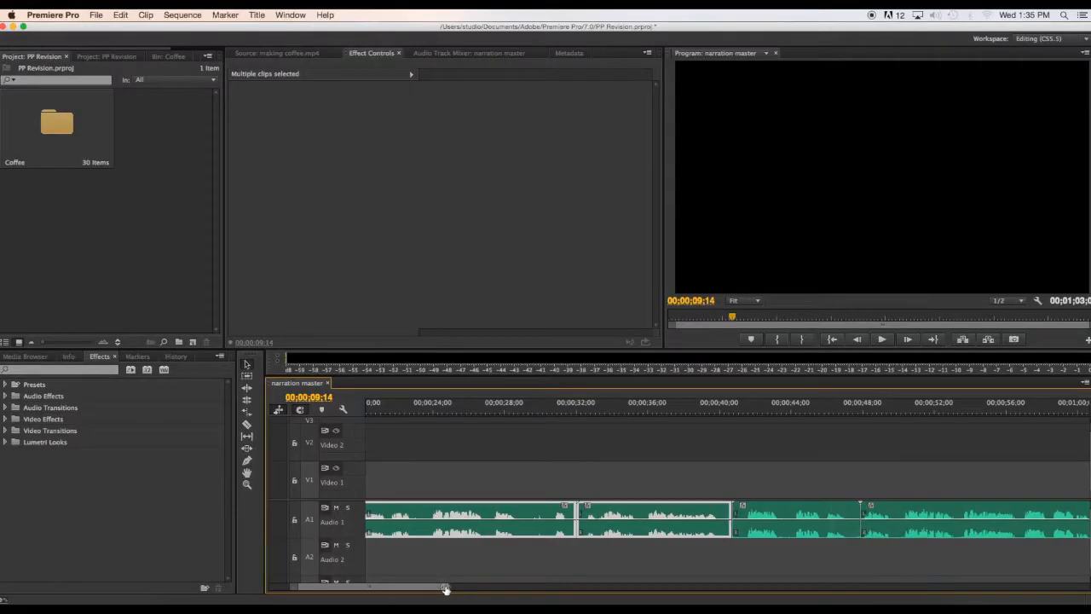
drag(321, 516, 489, 516)
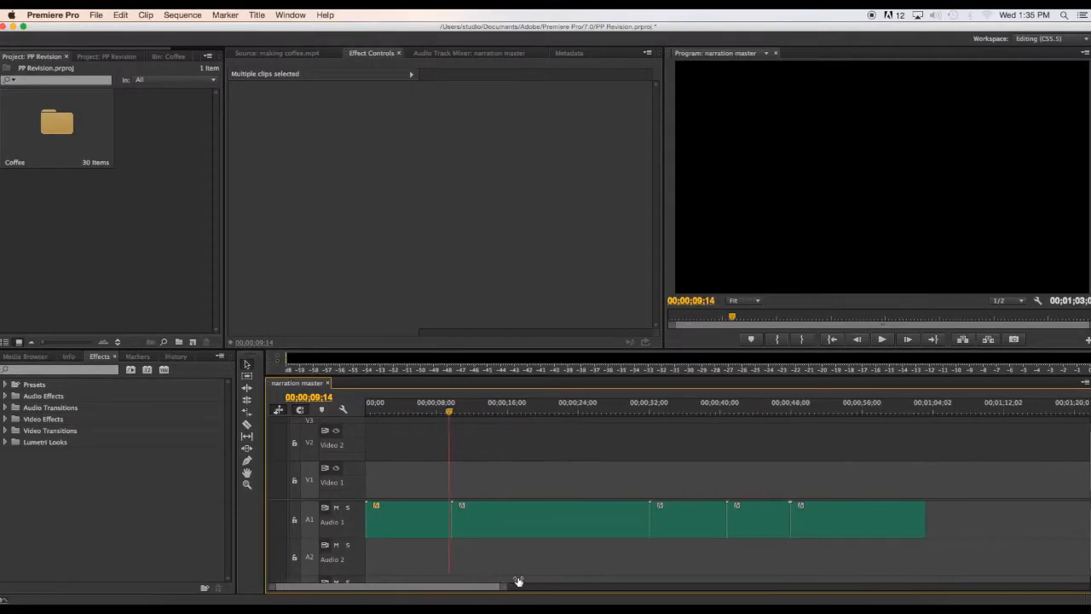
drag(518, 581, 535, 580)
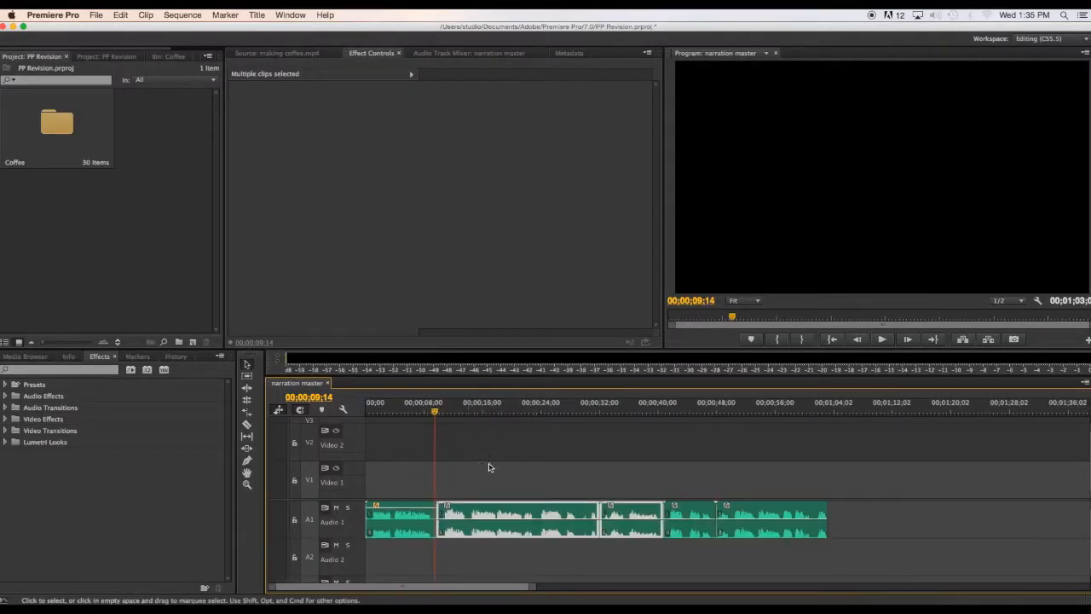
drag(490, 468, 881, 541)
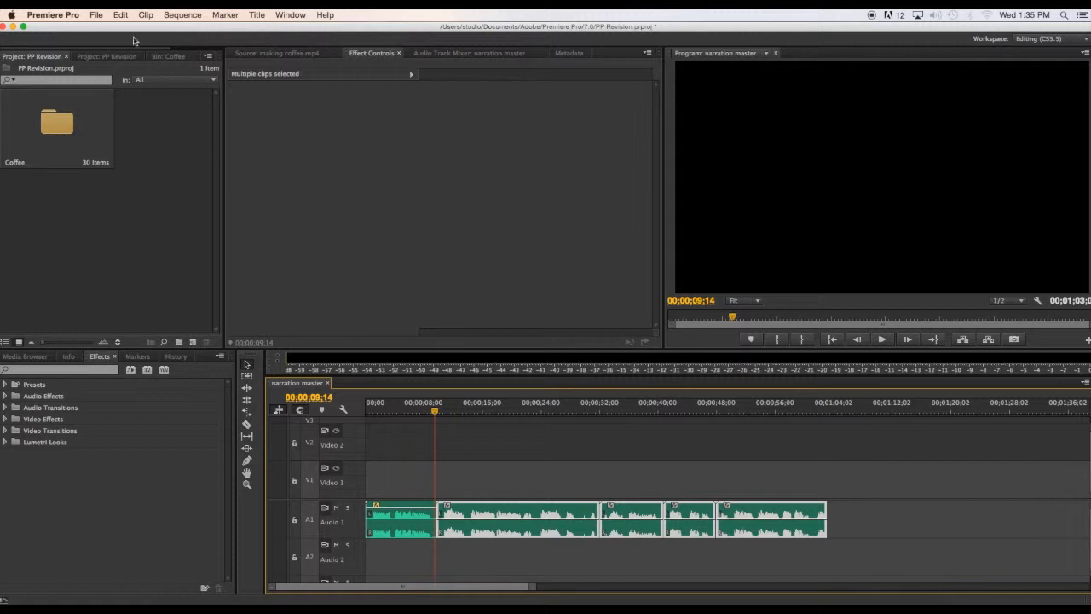
click(119, 16)
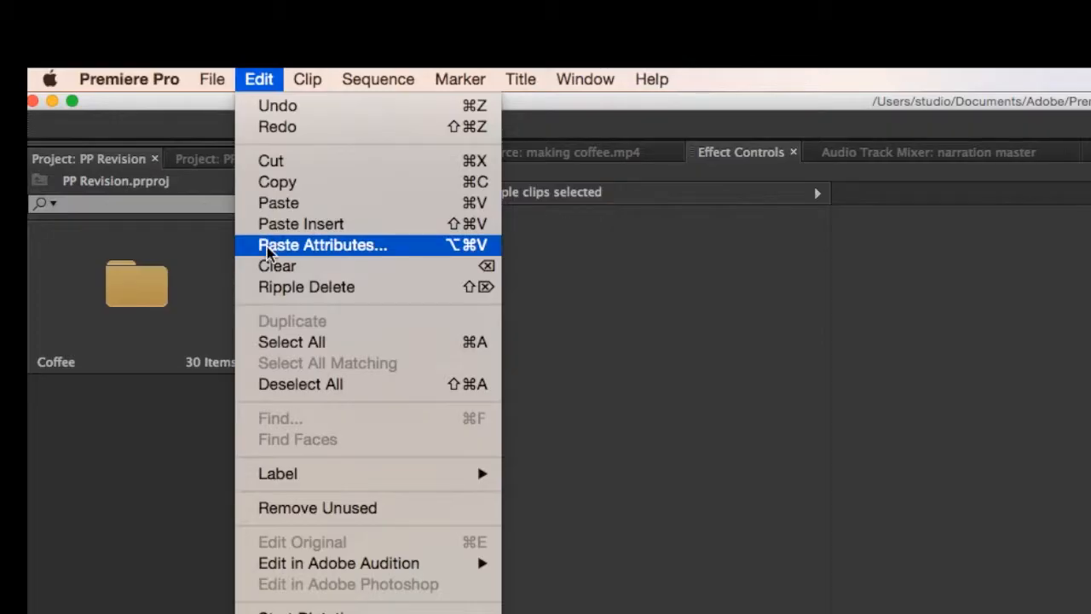
click(267, 247)
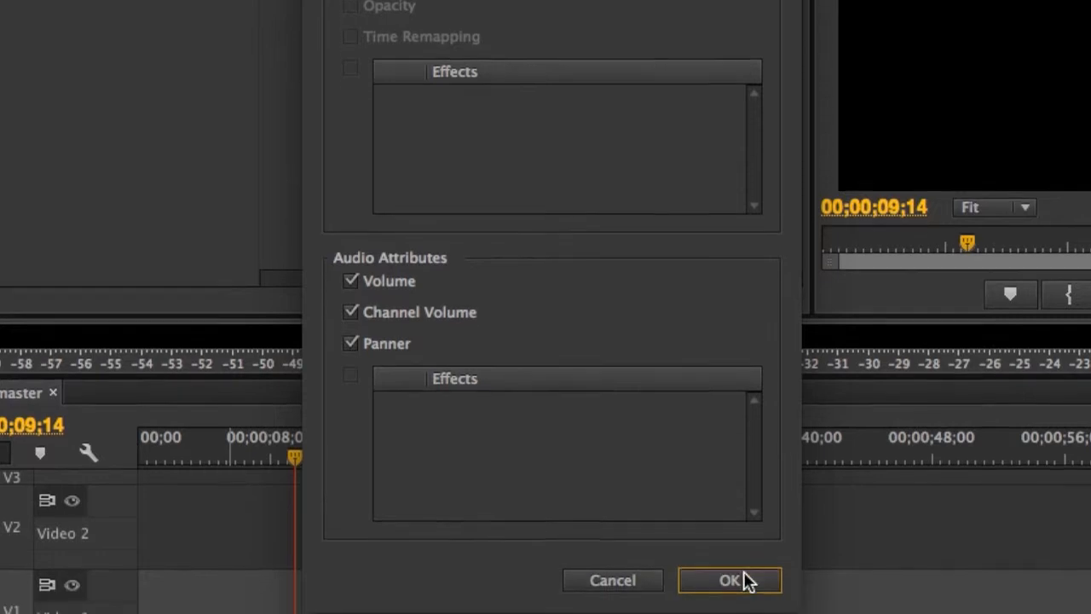
click(744, 580)
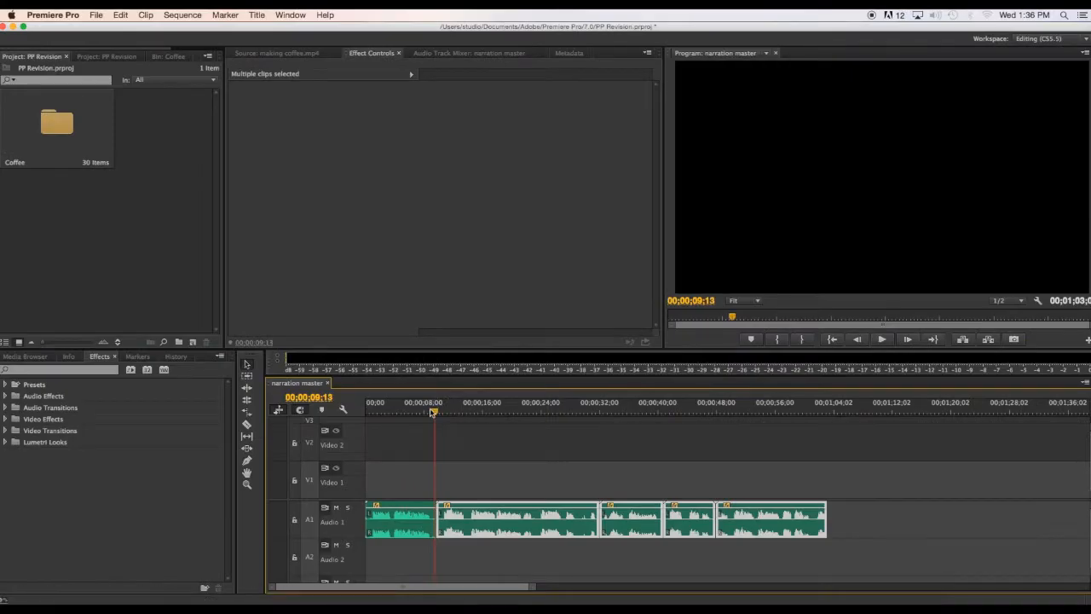
- Play the narration from the start and around the first cut to check that the clip levels match
drag(433, 413, 502, 413)
drag(718, 407, 336, 438)
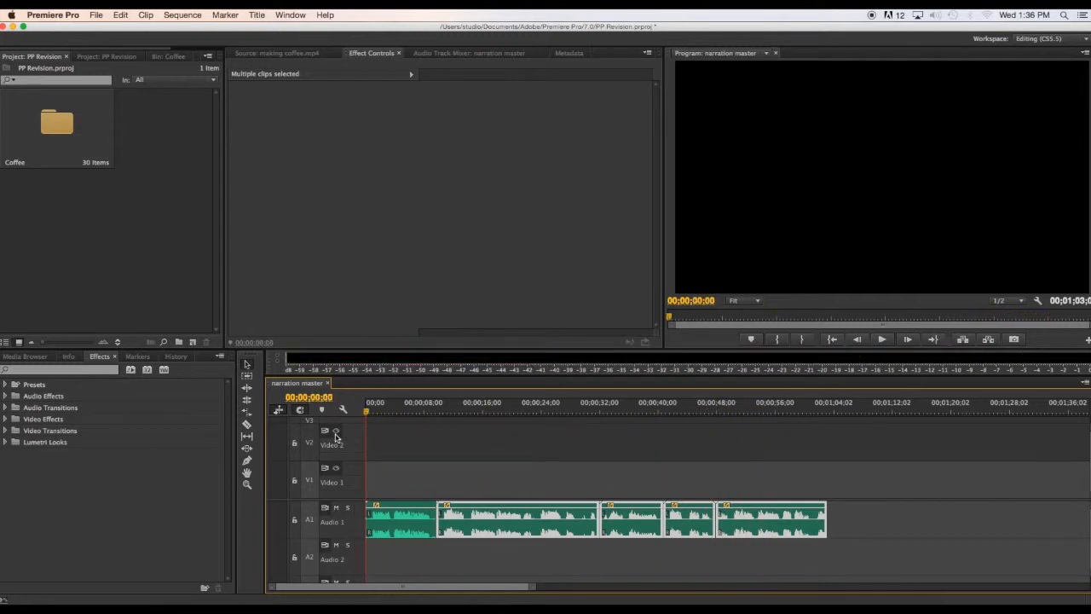
click(391, 478)
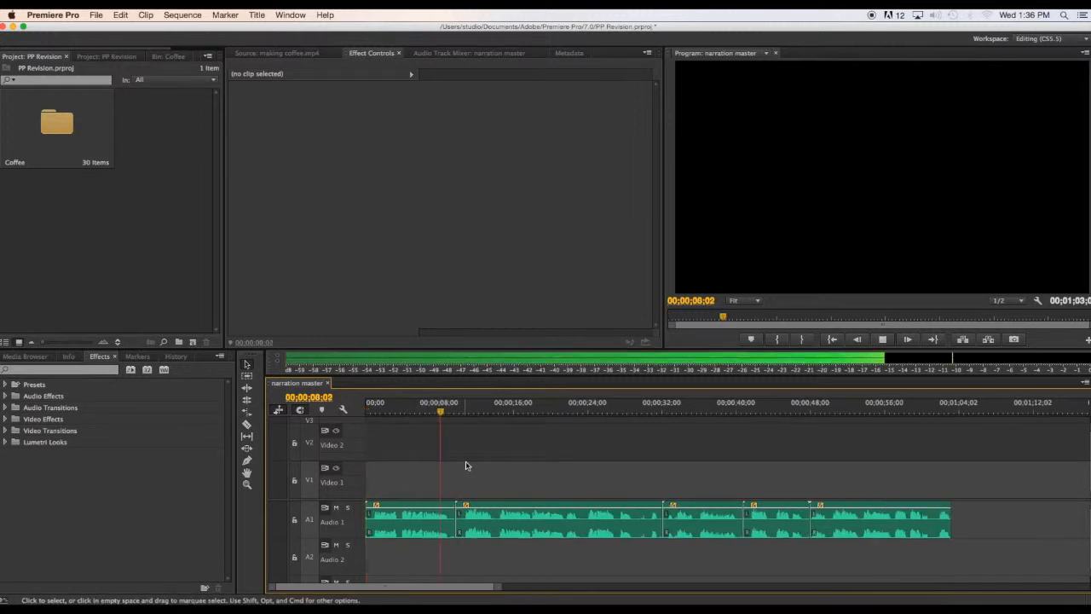
key(space)
click(470, 408)
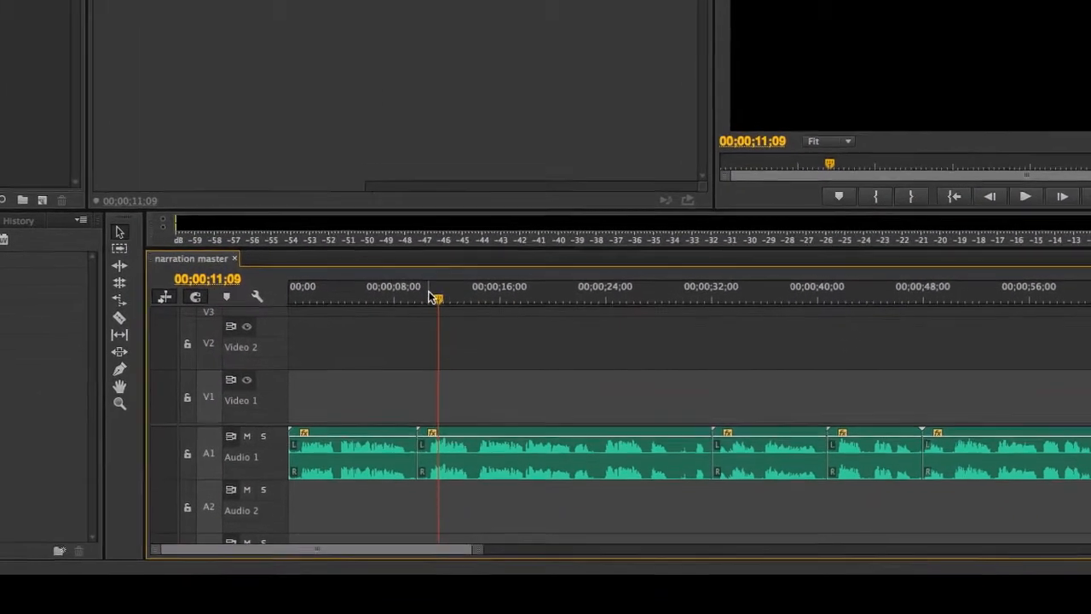
click(440, 363)
key(space)
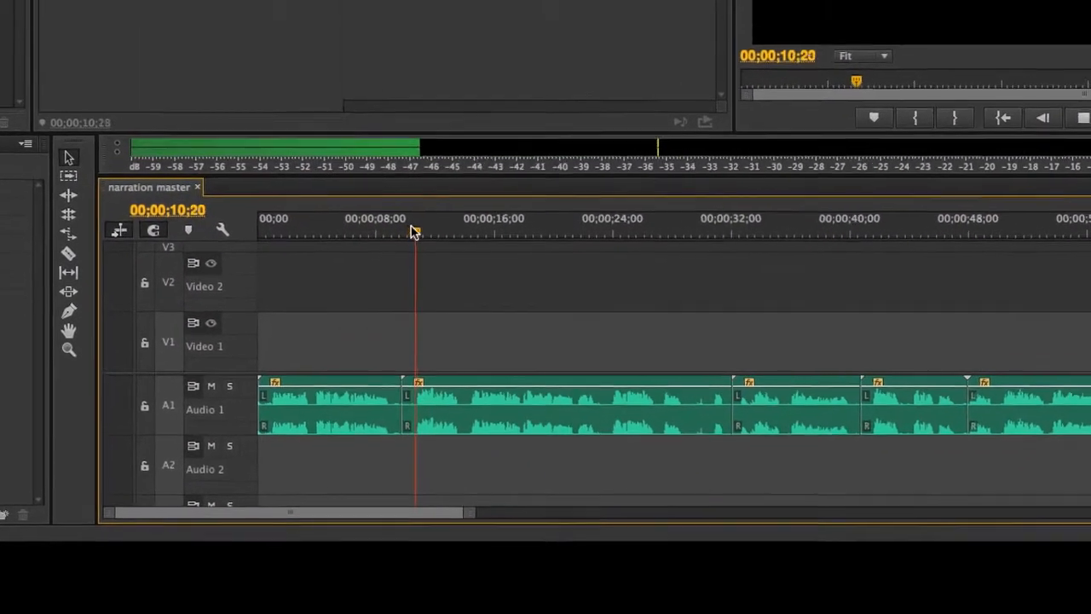
key(space)
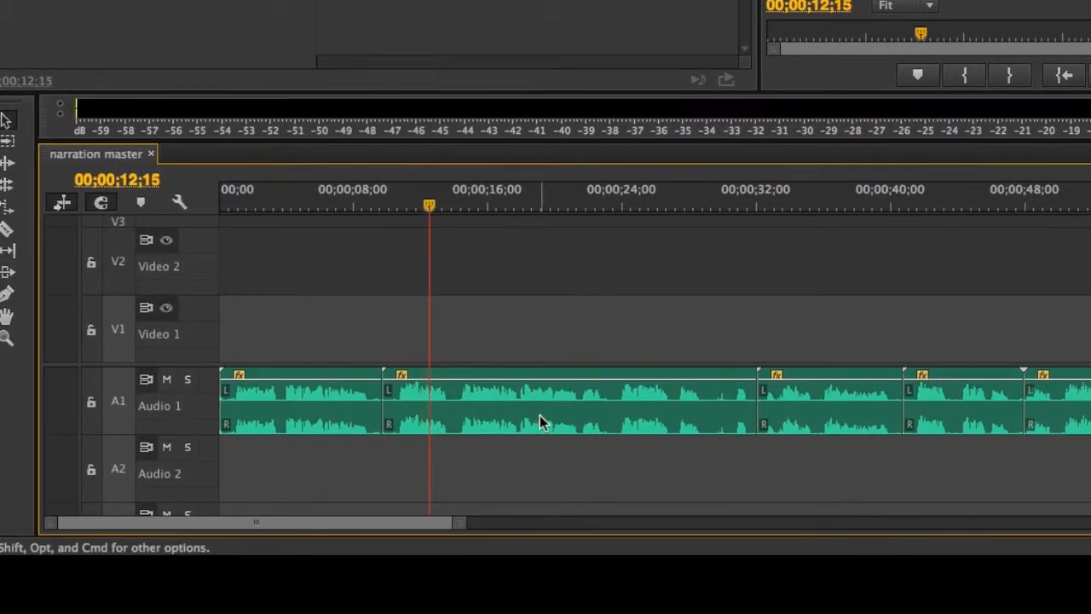
- Move the first narration clip to the end of the narration, after the last clip on Audio 1
click(315, 409)
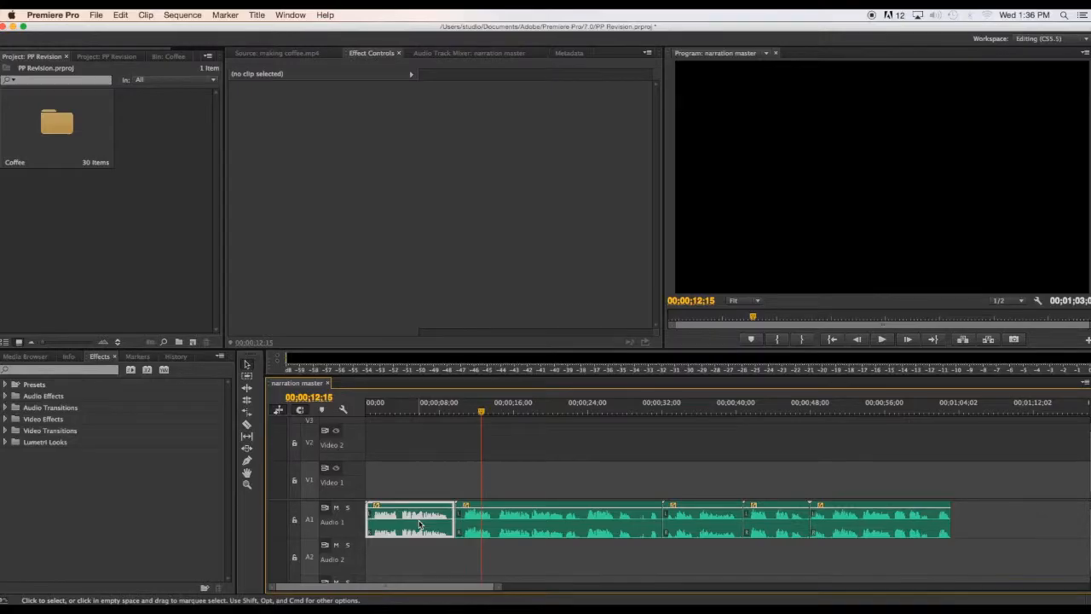
drag(420, 524, 1010, 517)
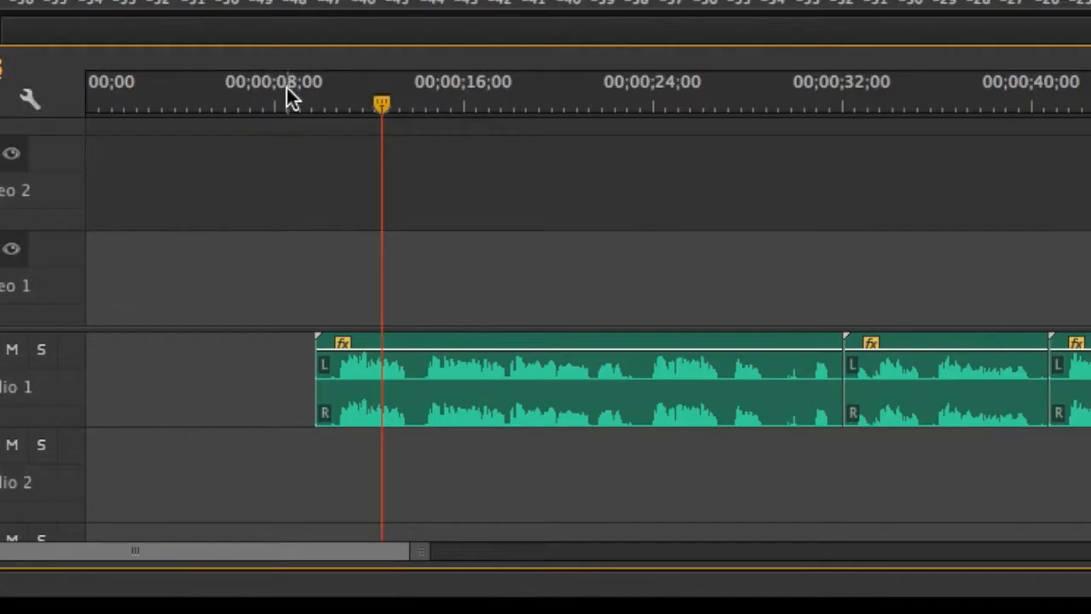
- Trim the first narration clip on Audio 1 to start at about 00;00;10;14 and end at about 00;00;29;00, removing unwanted audio at both ends
click(290, 98)
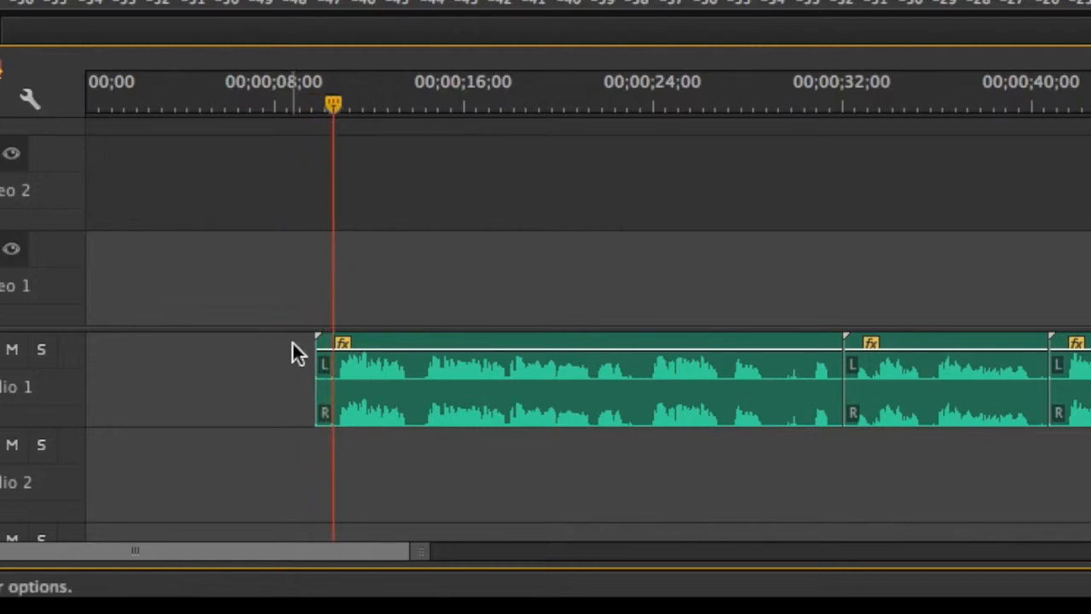
drag(305, 364, 330, 363)
key(space)
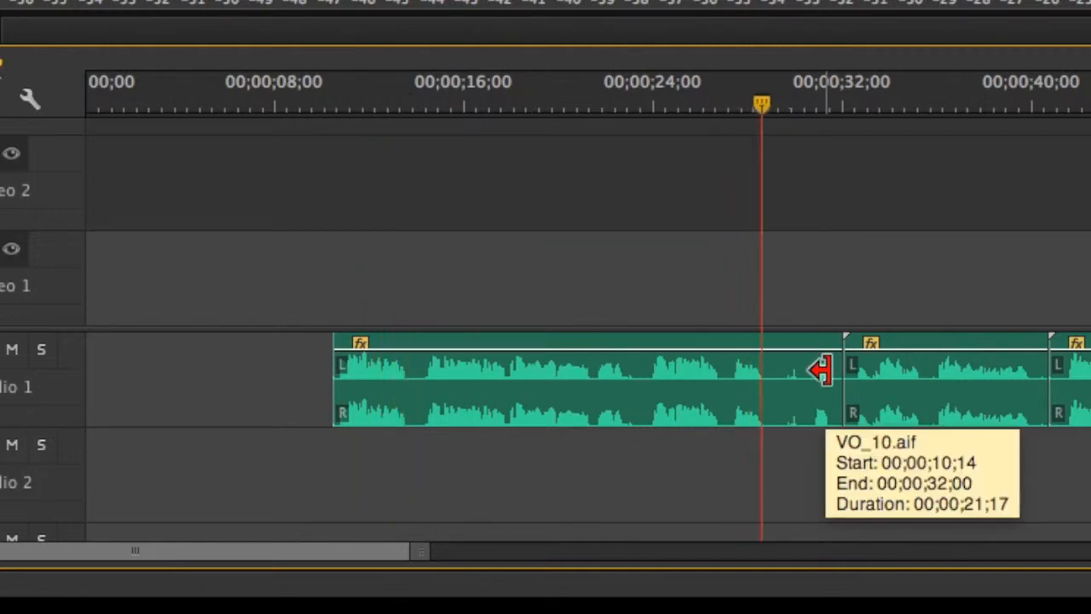
drag(832, 367, 761, 372)
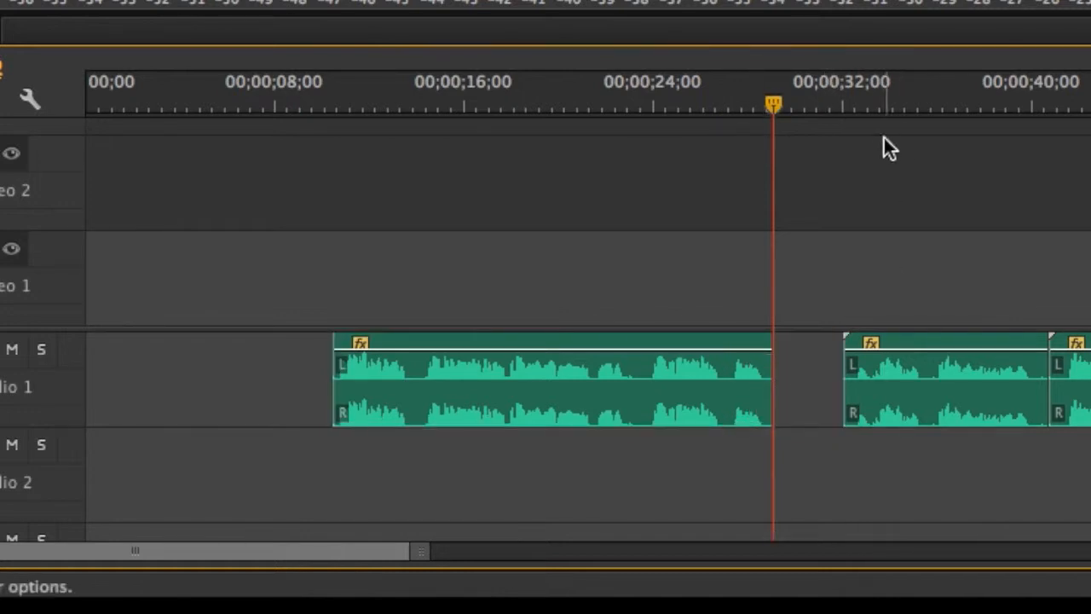
- Trim the start of VO_11.aif, the second narration clip, to 00;00;33;16, just before its first spoken word
drag(852, 97, 860, 102)
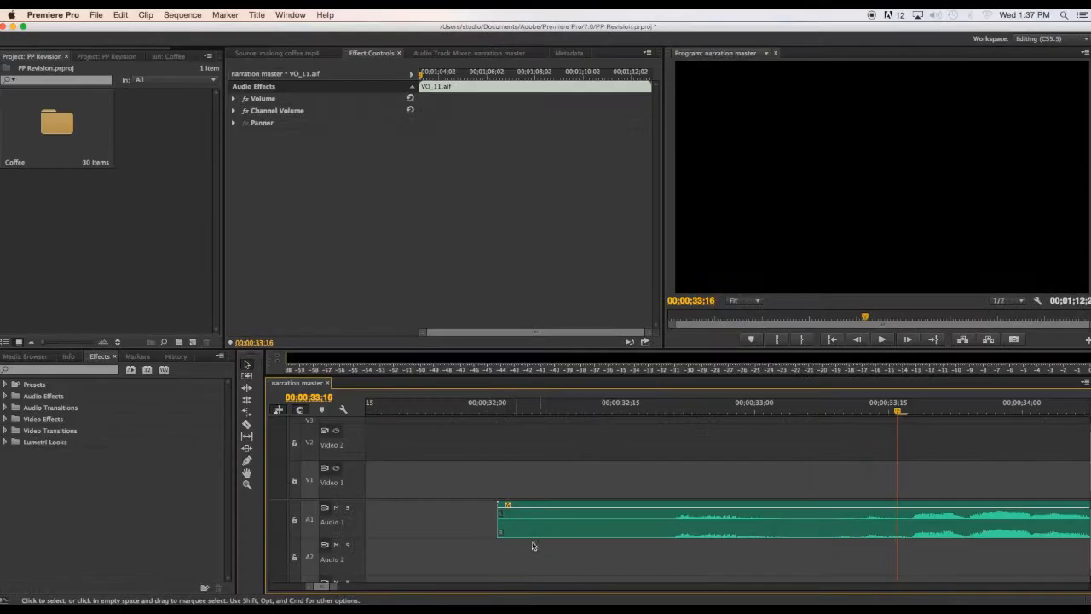
drag(504, 518, 893, 503)
drag(897, 409, 871, 410)
- Close the gap between the first two narration clips and the empty gap at the beginning of Audio 1
click(781, 528)
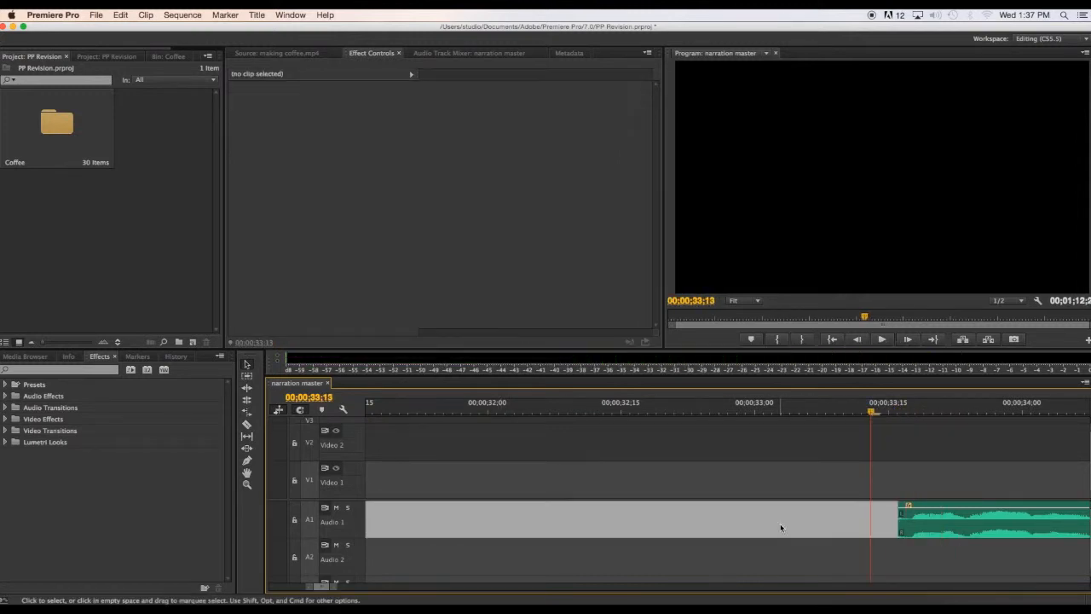
key(Delete)
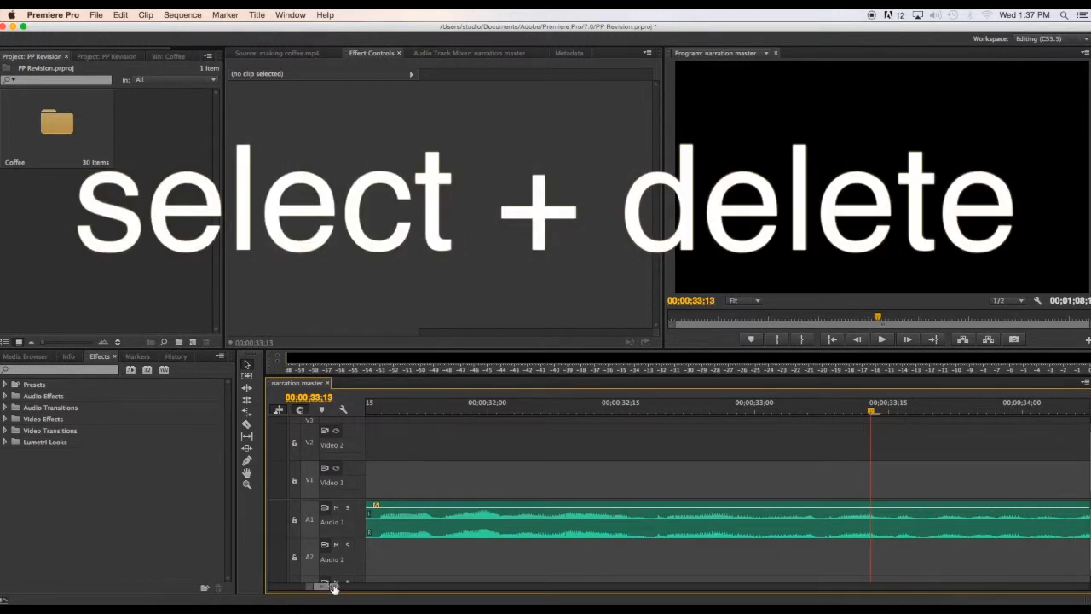
drag(333, 588, 421, 589)
click(397, 517)
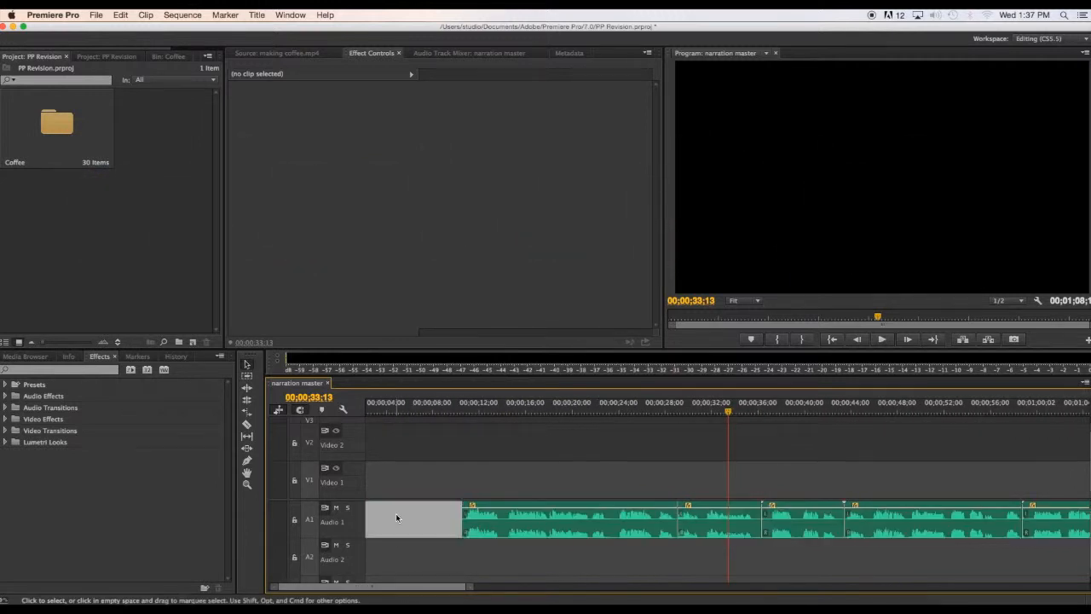
key(Delete)
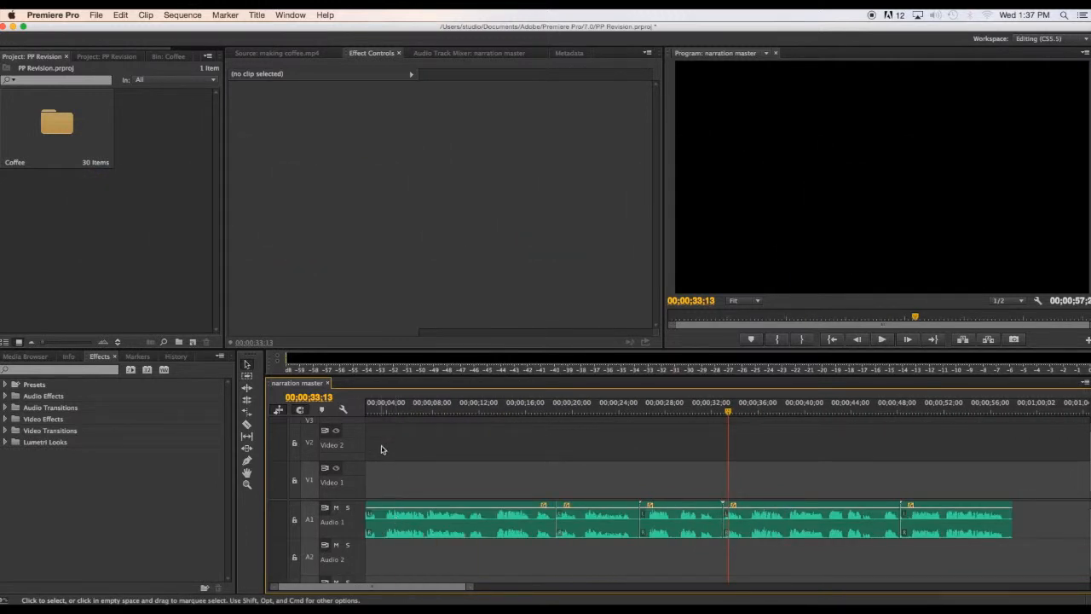
- Ripple-trim the start of the second narration clip to 00;00;21;02 and cut the silence from the end of the third clip
drag(474, 588, 517, 588)
click(247, 388)
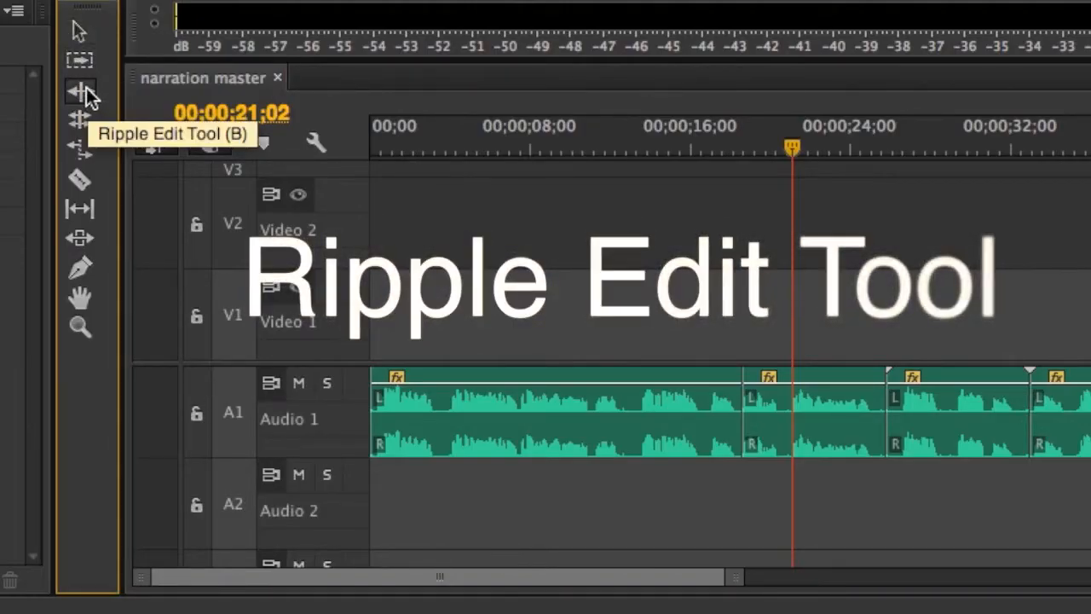
drag(756, 415, 804, 416)
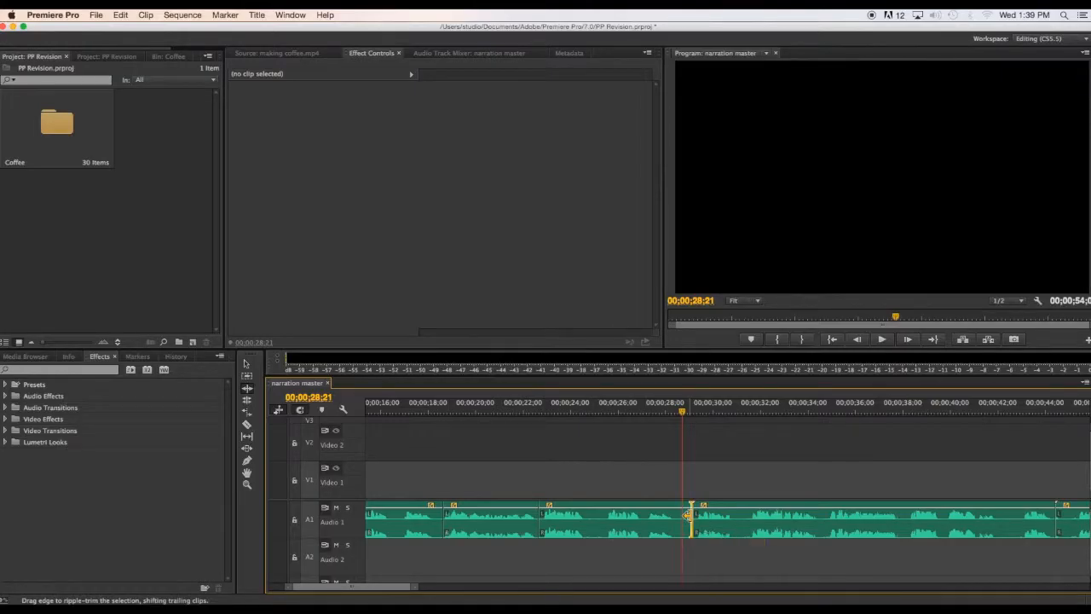
drag(687, 514, 670, 515)
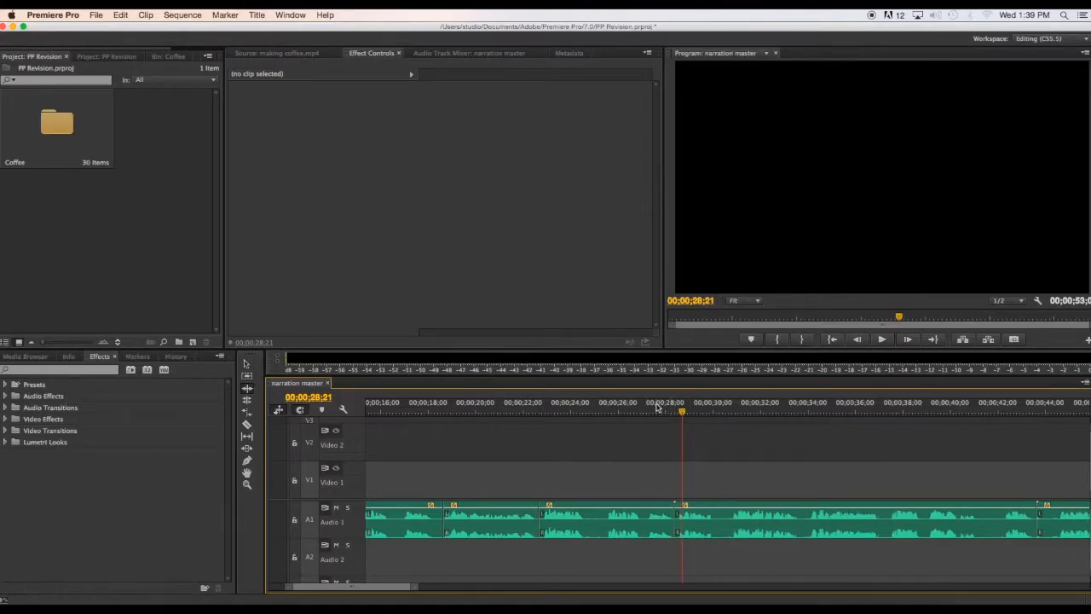
- Listen to the opening of the fourth narration clip and ripple-trim its start to the pause at 00;00;30;19
key(space)
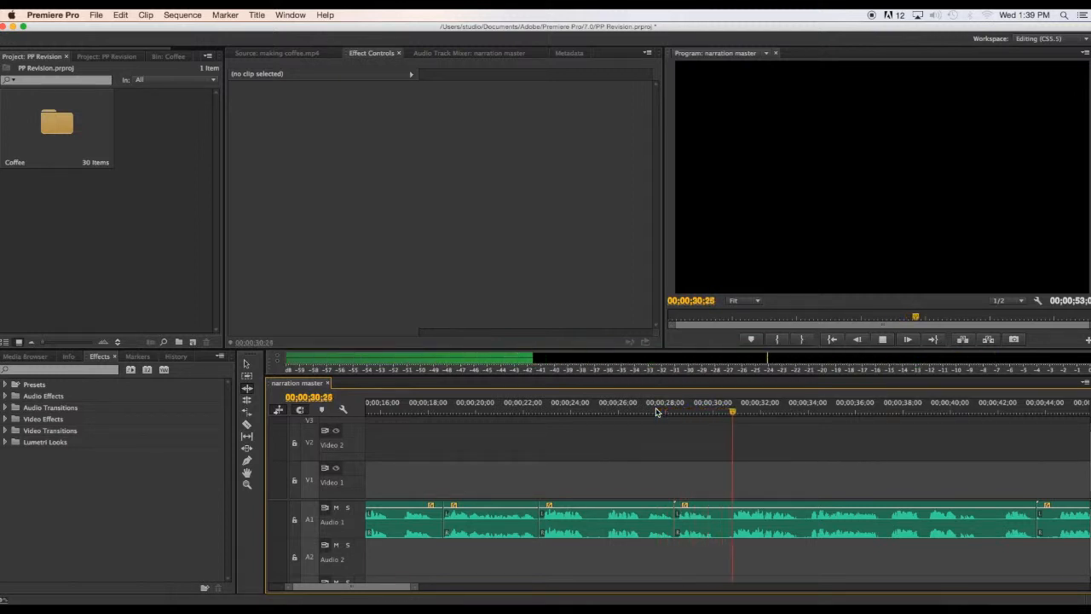
key(space)
drag(711, 410, 730, 411)
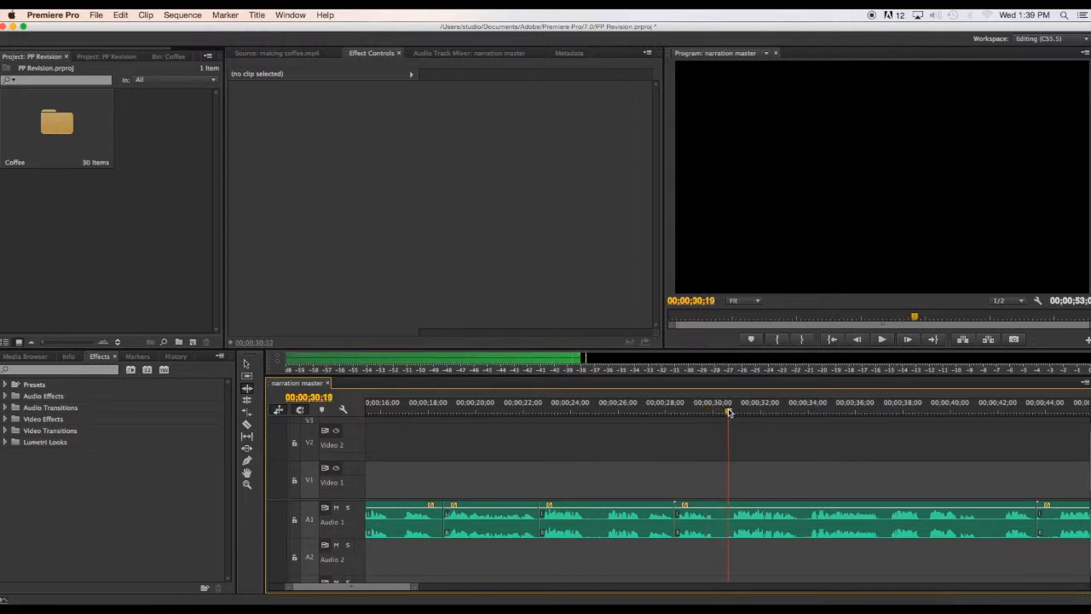
drag(683, 516, 735, 512)
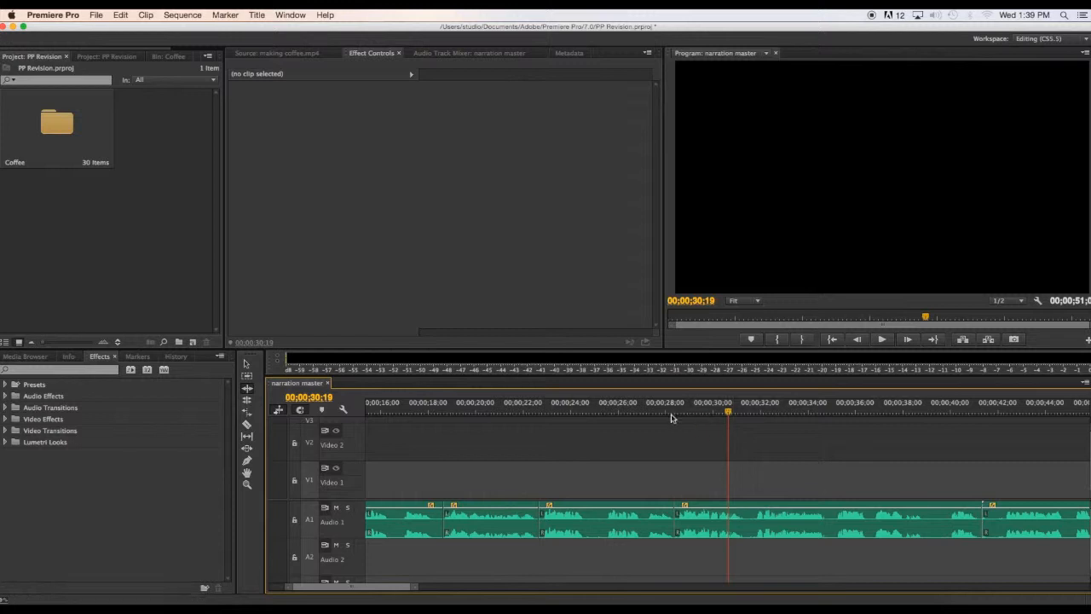
- Play the fourth narration clip to find the pause after its first phrase and split the clip there at 00;00;31;10
key(space)
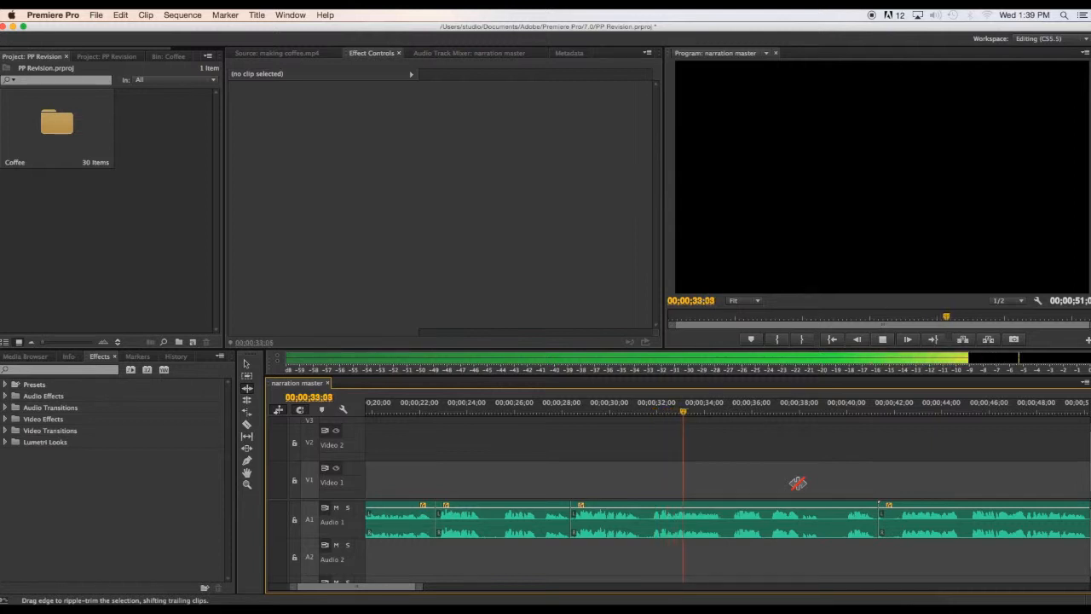
key(space)
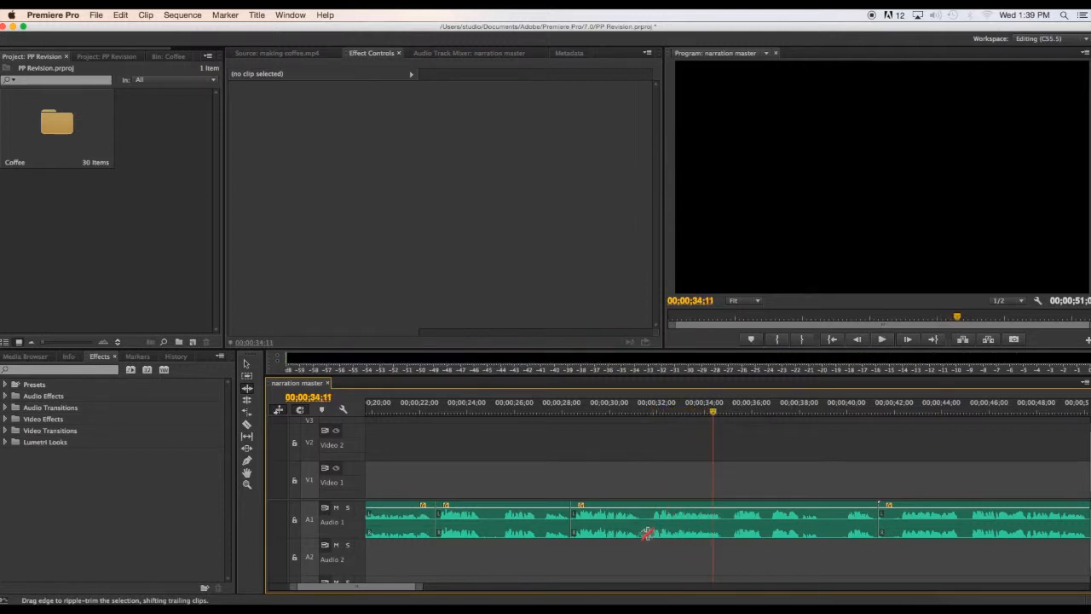
click(625, 411)
key(space)
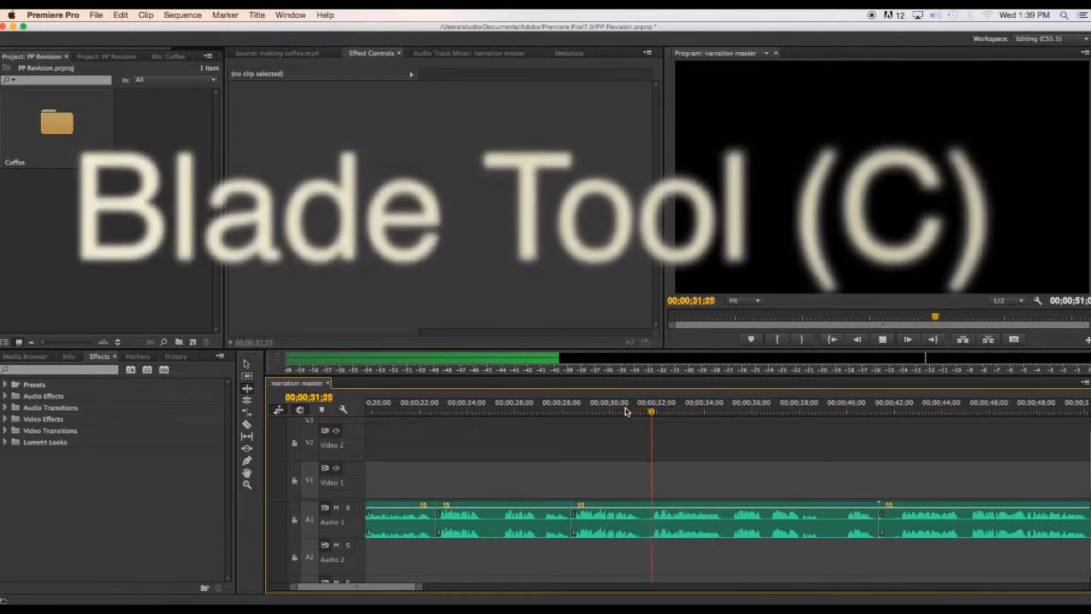
click(625, 412)
key(space)
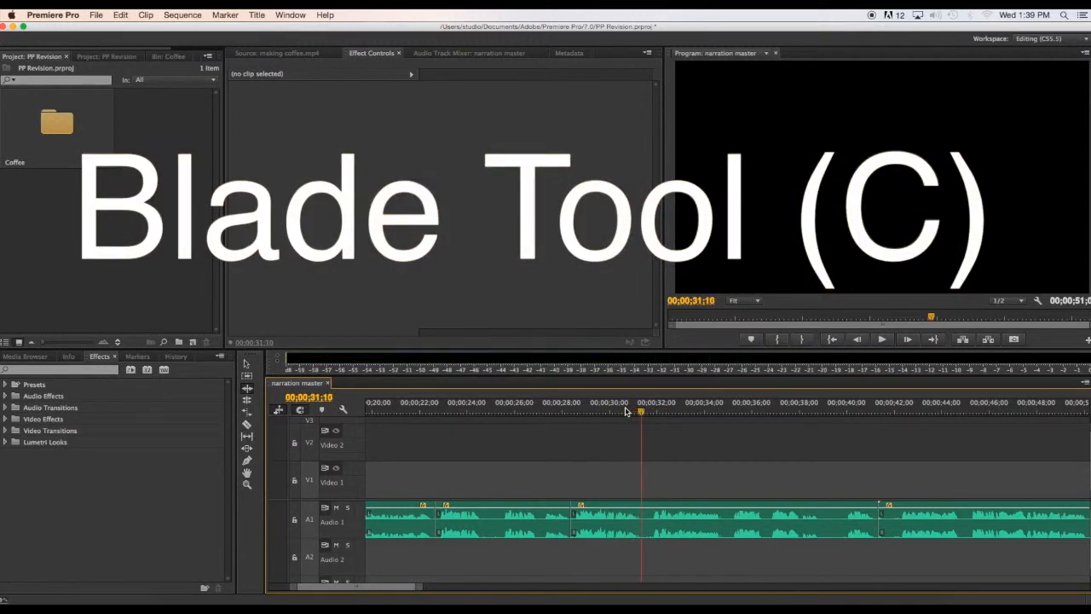
key(c)
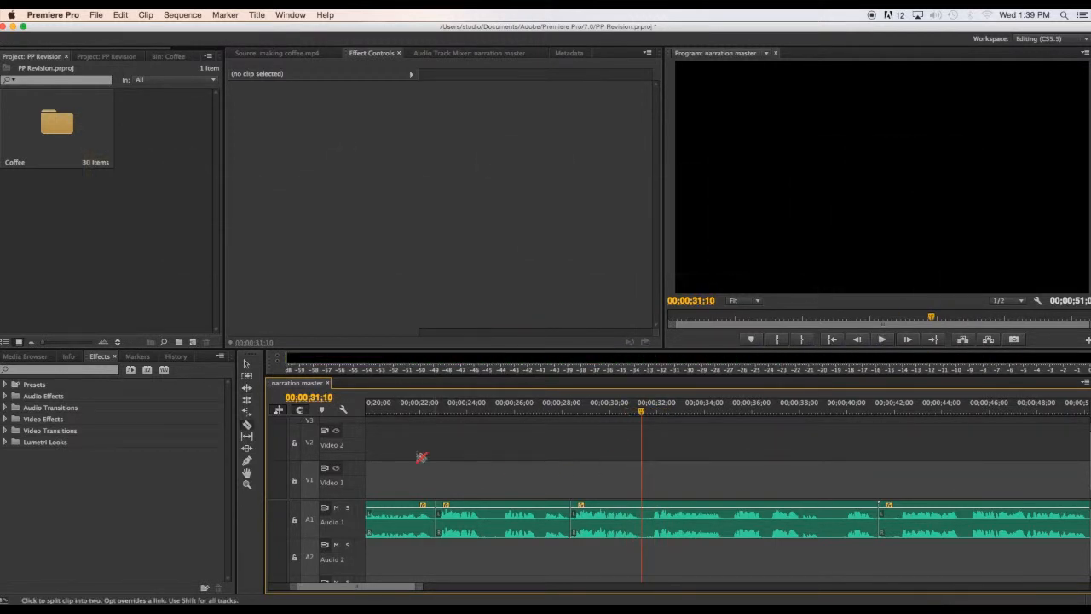
click(247, 426)
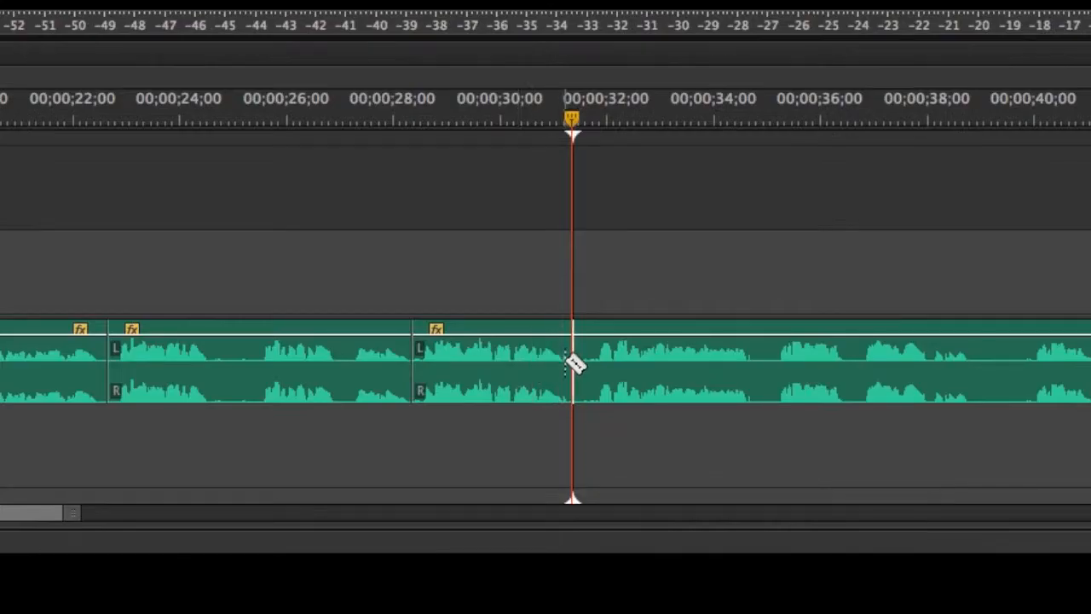
click(573, 364)
- Locate the next spoken word frame by frame and ripple-trim the start of the segment after the split to just before it
key(space)
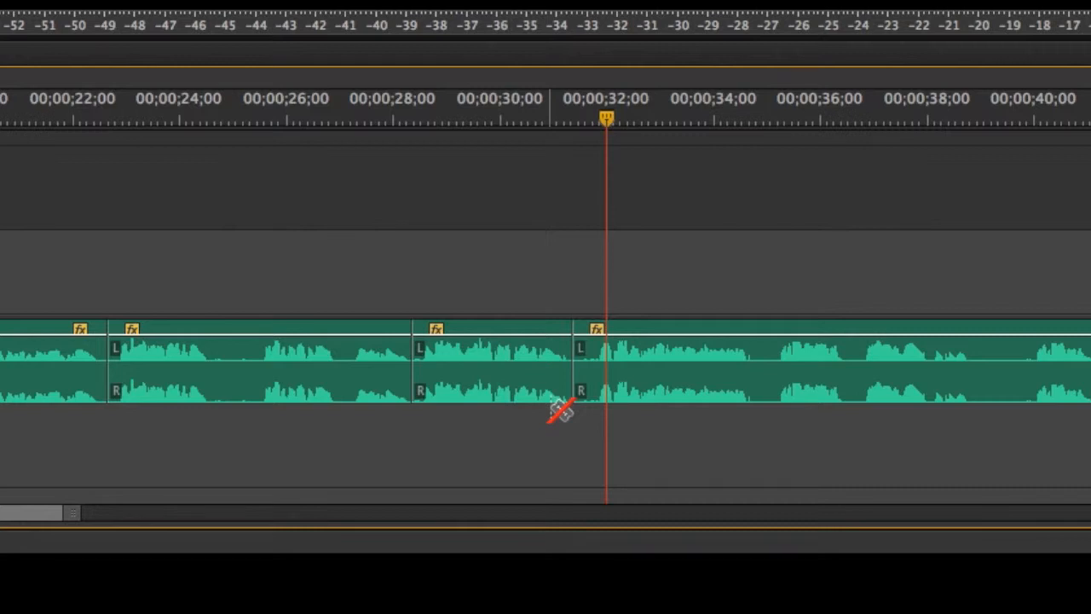
key(Left)
key(Left)
key(Left)
key(Left)
key(Left)
key(Left)
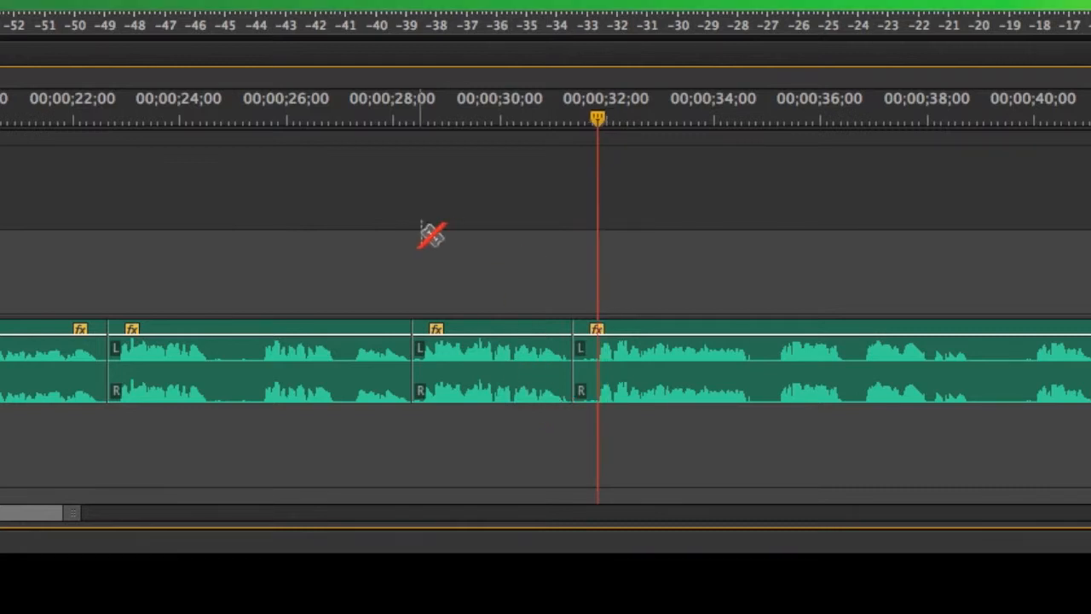
key(Right)
key(Right)
key(Right)
key(Right)
key(Right)
key(Right)
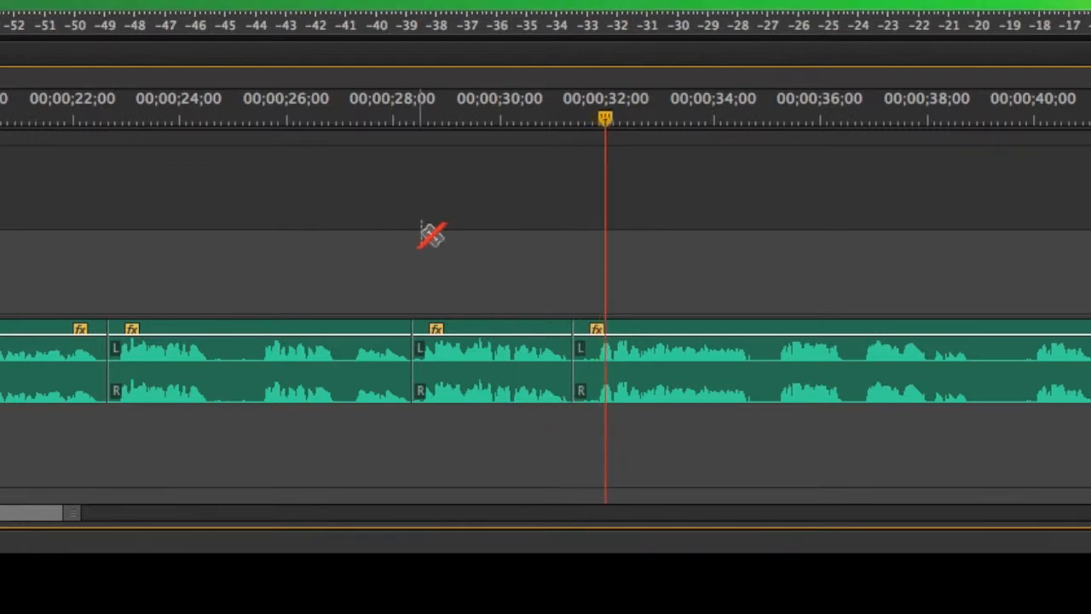
key(Left)
key(Left)
key(Left)
key(Left)
key(Left)
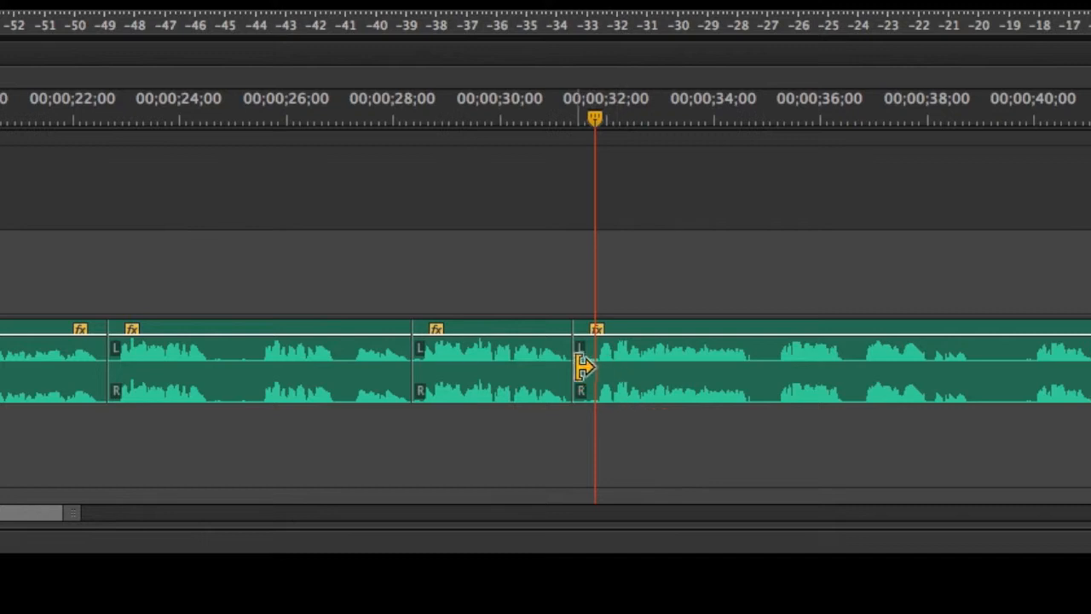
drag(583, 356, 596, 354)
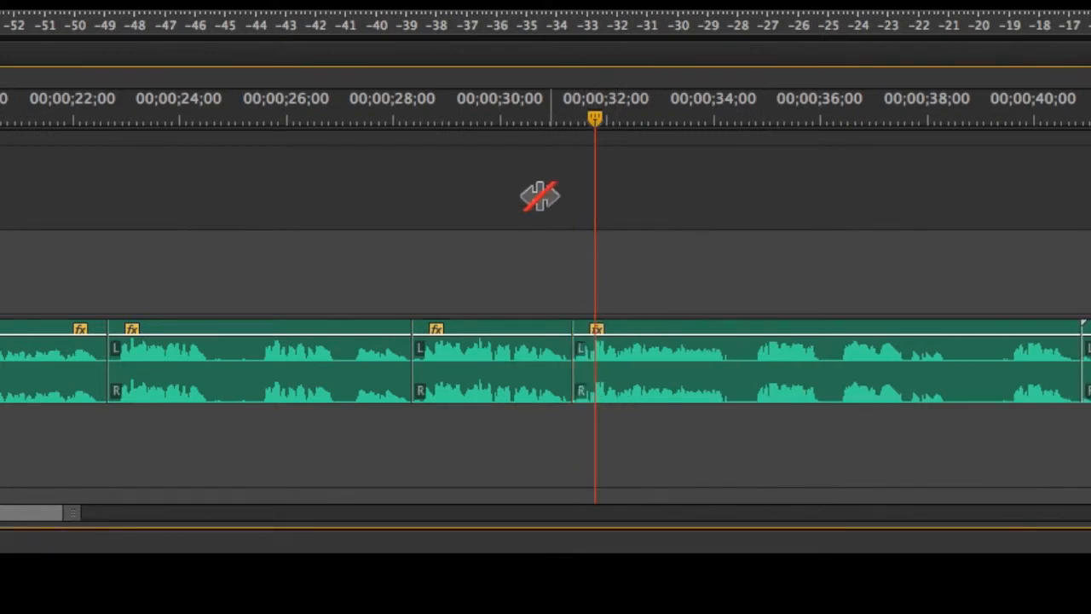
- Play the narration from about 00;00;30;00 to check how the tightened cut sounds
click(501, 119)
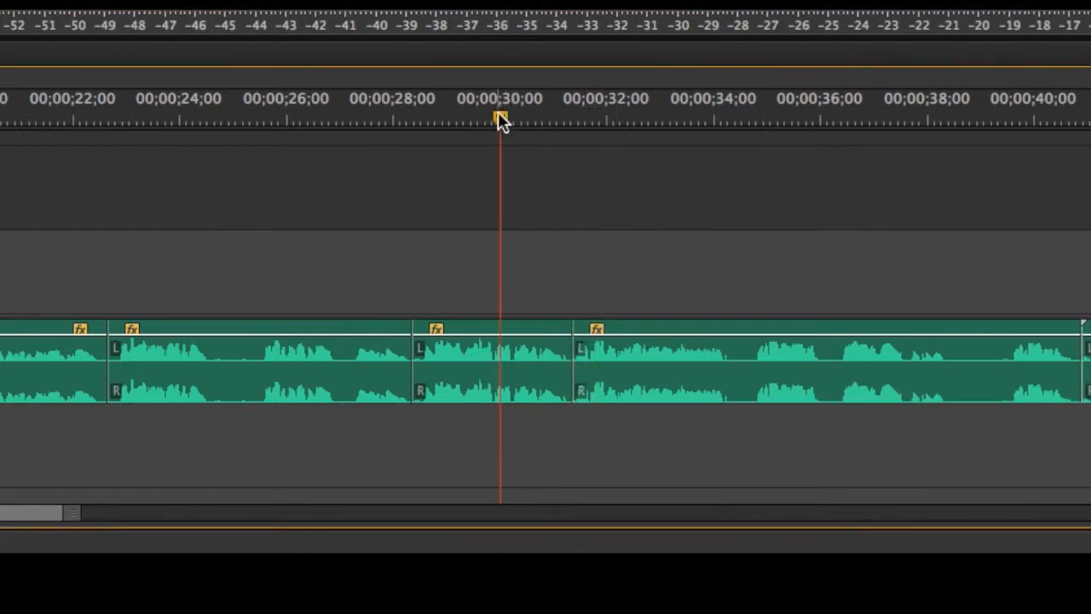
key(space)
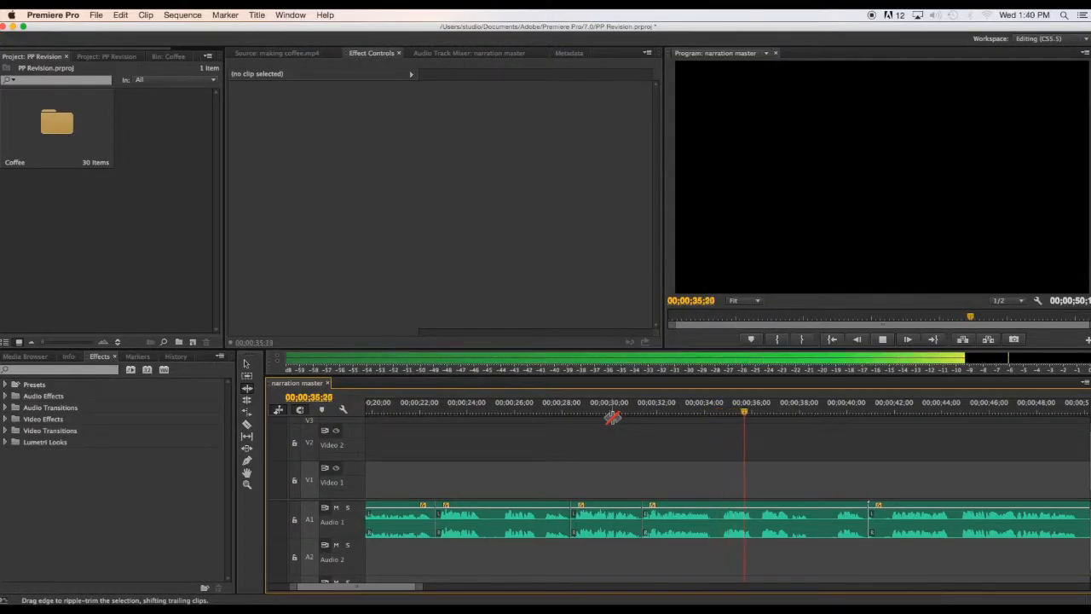
key(space)
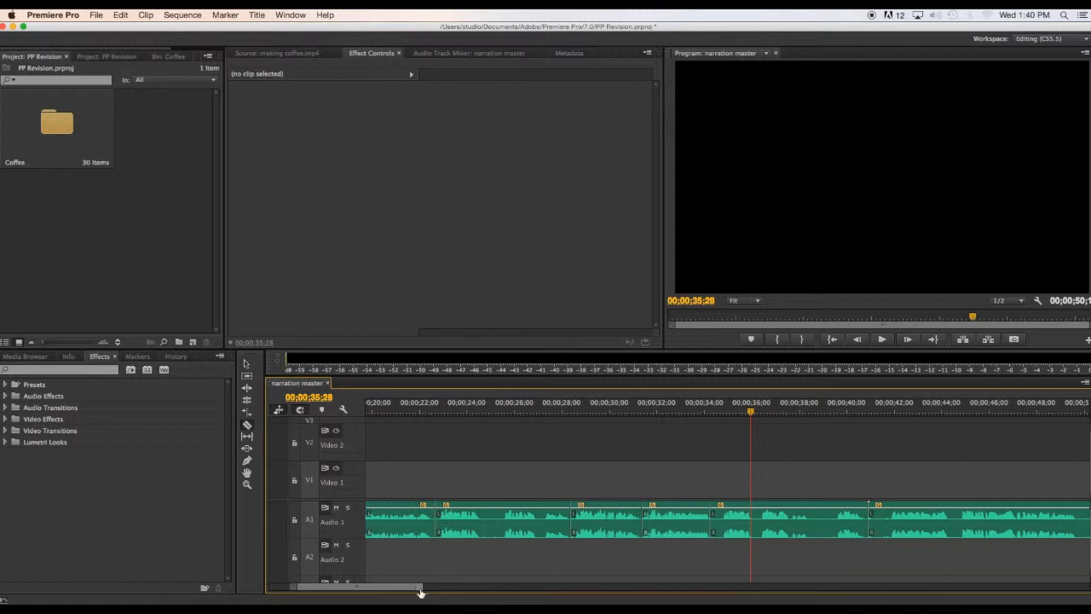
- Delete the short silent piece of VO_07.aif between about 00;00;34;06 and 00;00;34;21 and close the gap it leaves
drag(420, 590, 377, 594)
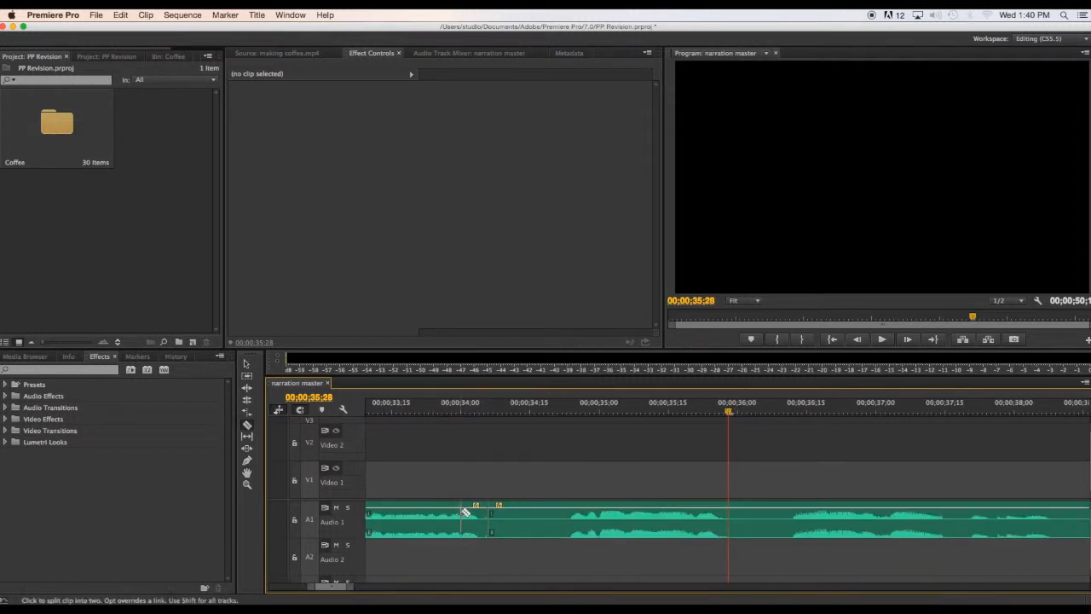
key(v)
click(536, 517)
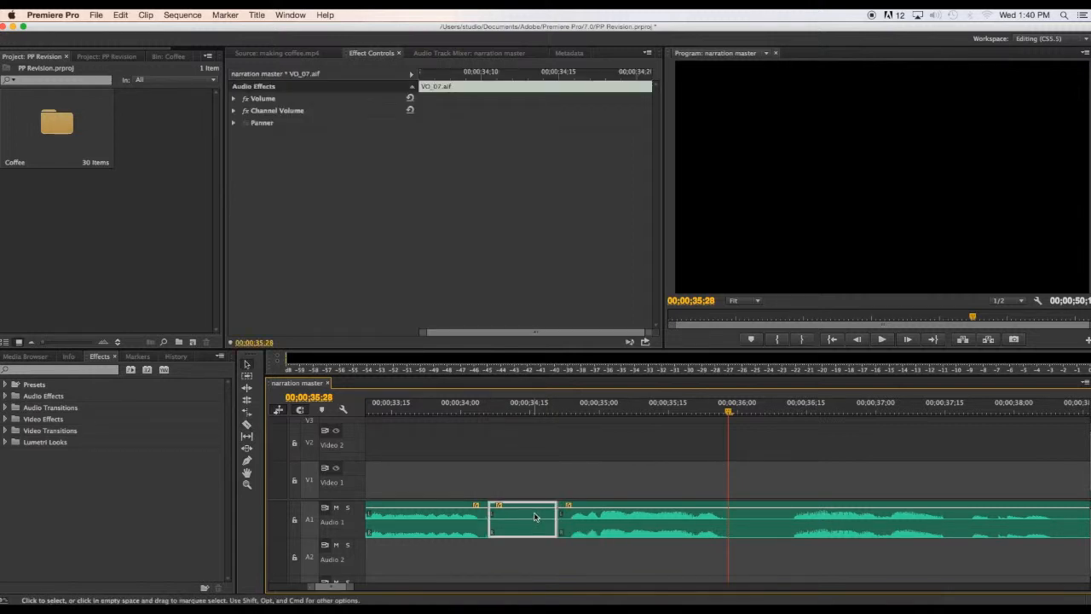
key(Delete)
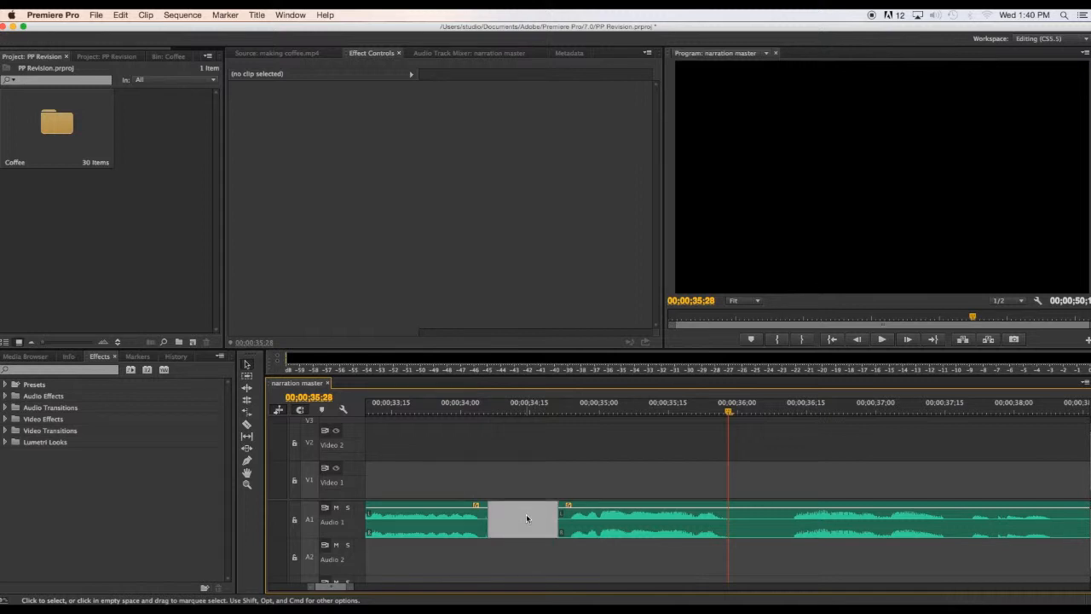
key(Delete)
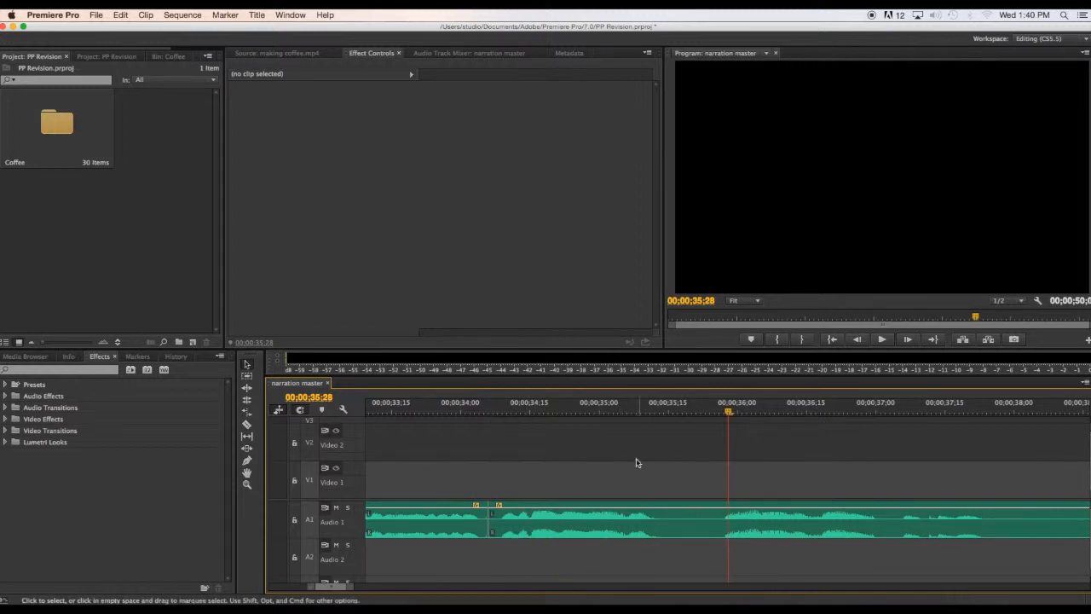
- Split the narration in the pause at about 00;00;35;16, ripple-trim the following segment's start to the next word, and play back the cut
drag(661, 421, 585, 421)
key(space)
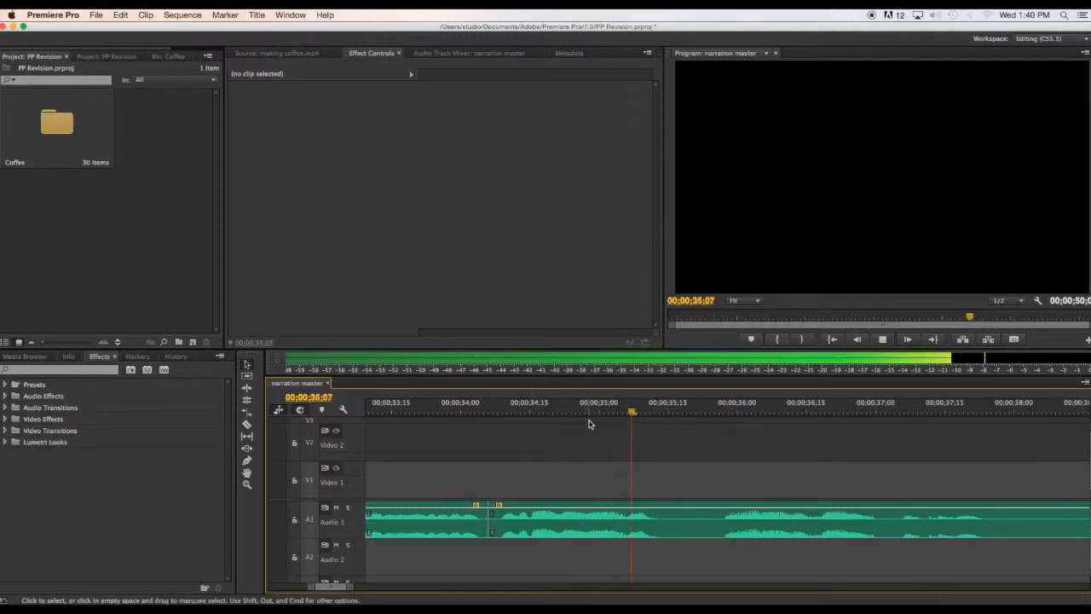
key(c)
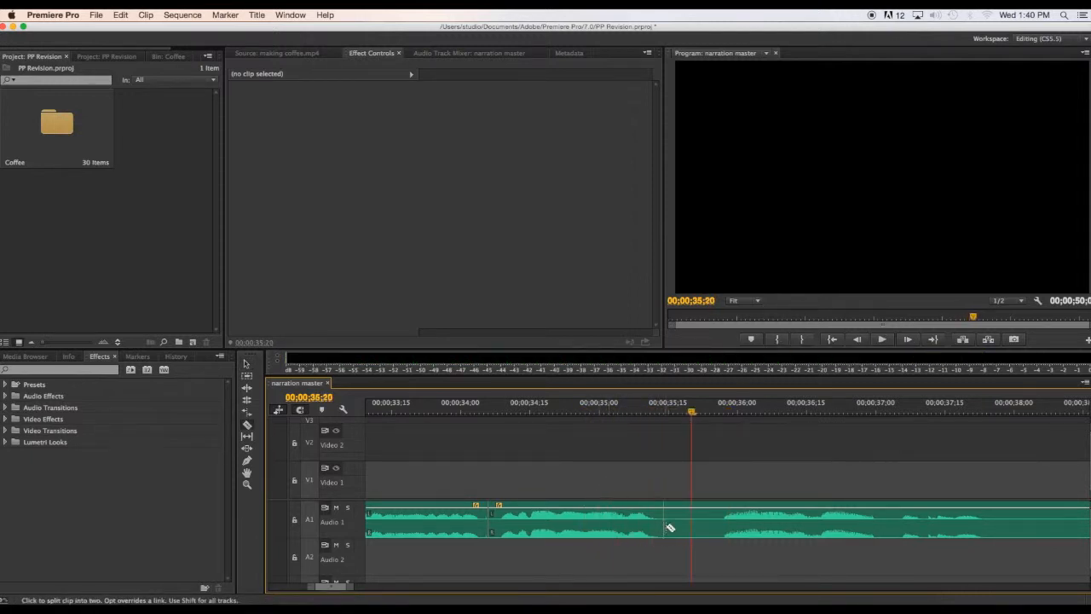
click(256, 392)
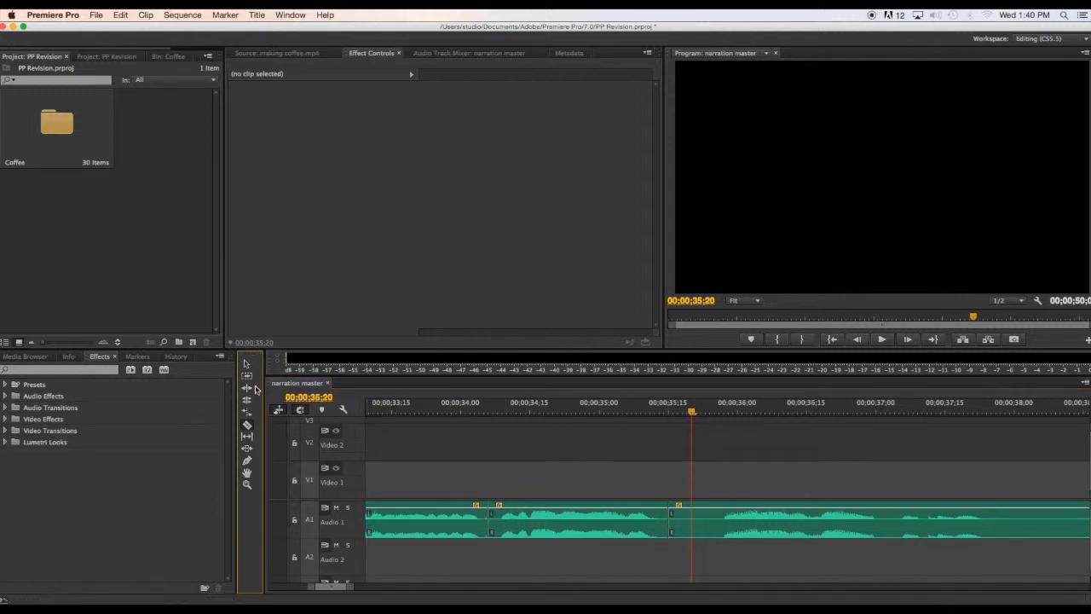
click(247, 389)
drag(679, 515, 718, 518)
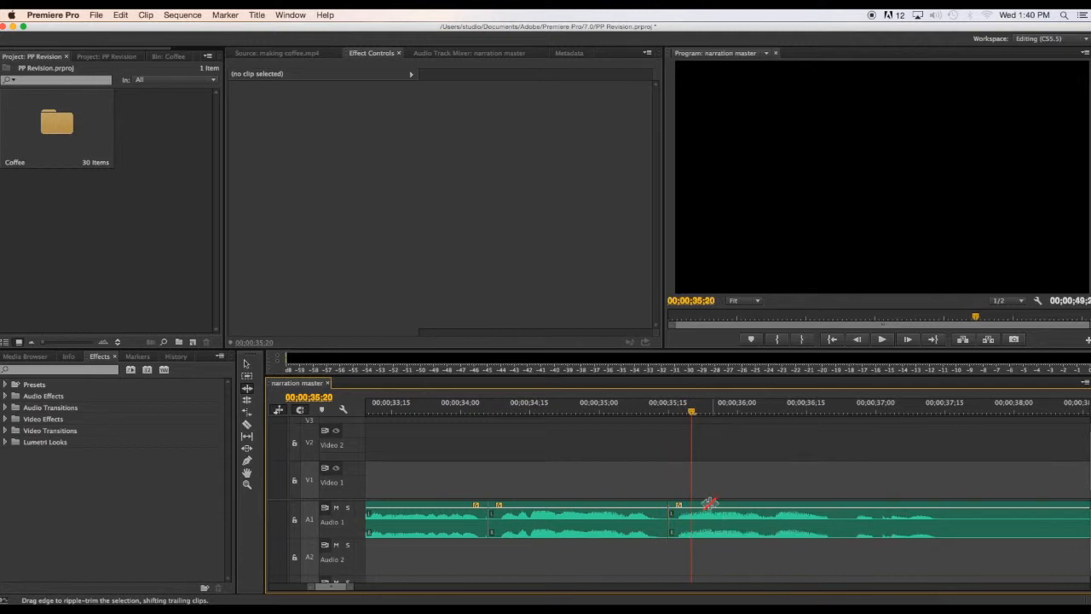
key(space)
click(569, 406)
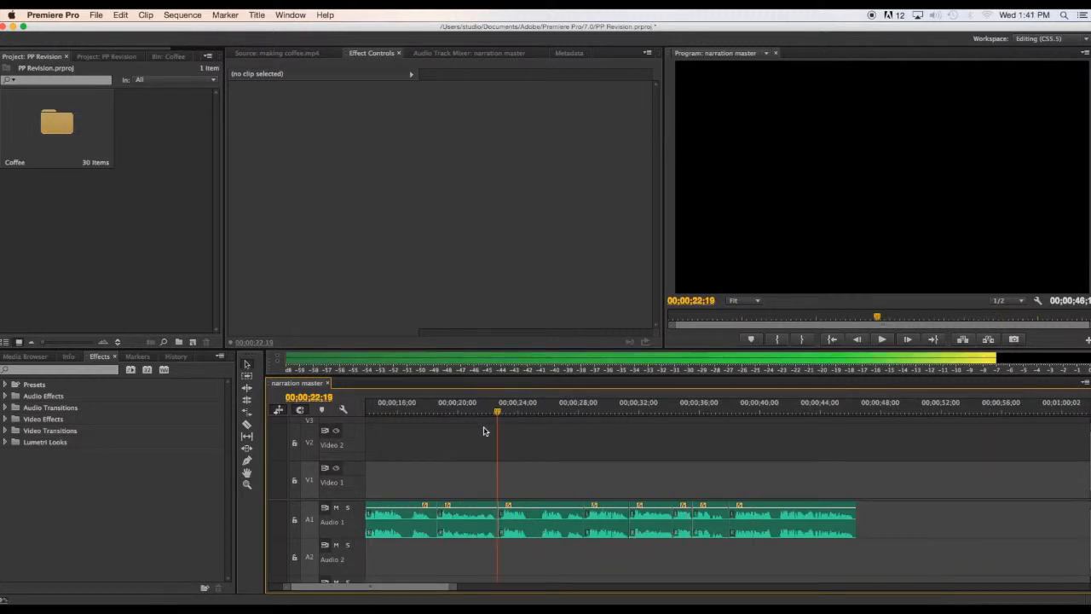
- Move all narration clips after the first one about 15 seconds later on Audio 1 to open a gap at 00;00;18;11
drag(485, 431, 369, 441)
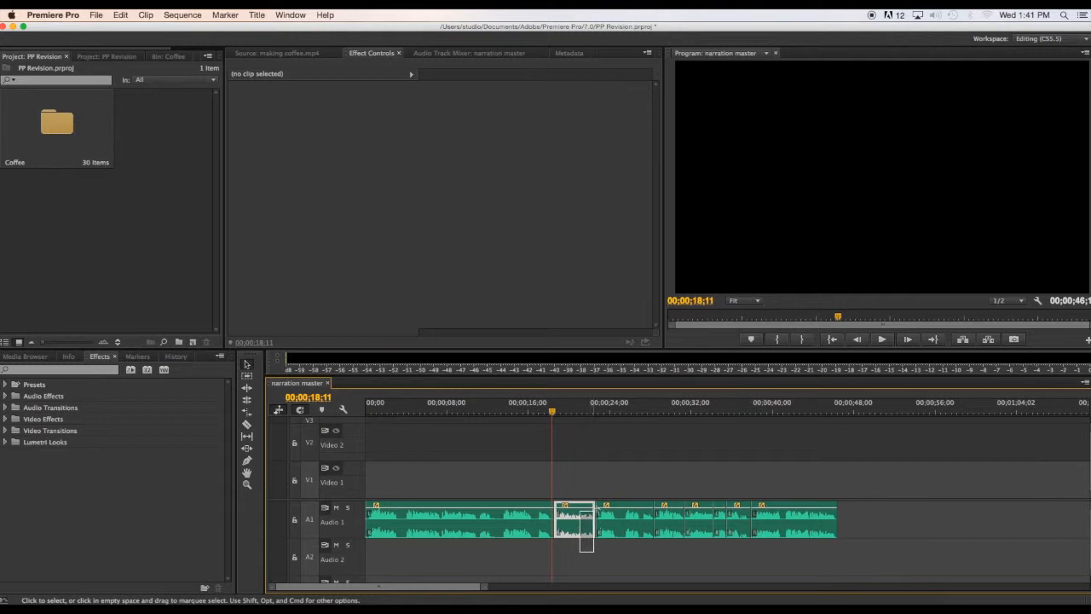
drag(595, 503, 761, 507)
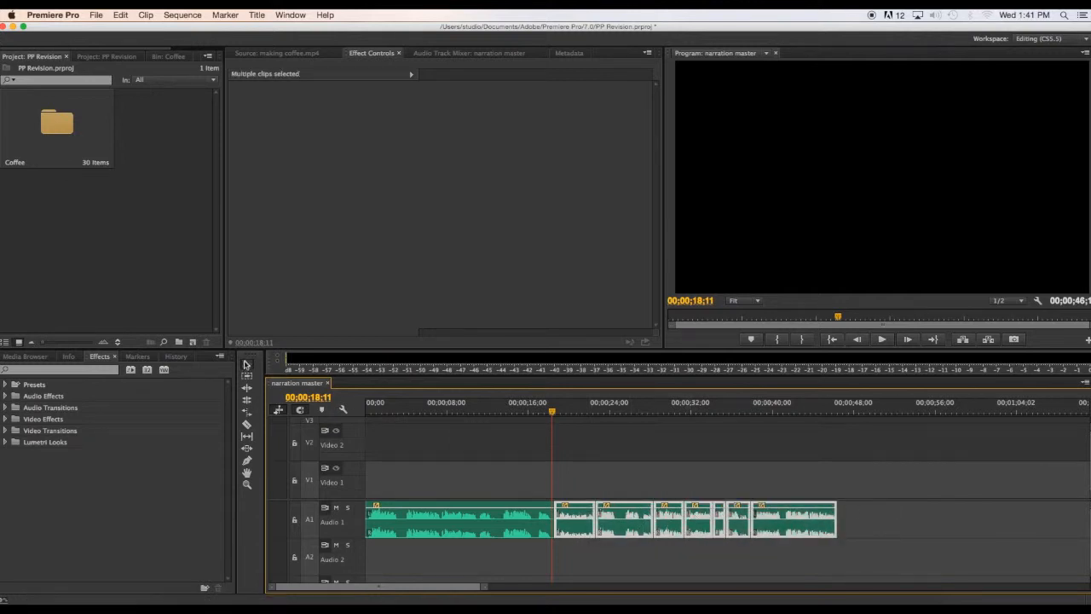
drag(583, 520, 741, 520)
click(947, 560)
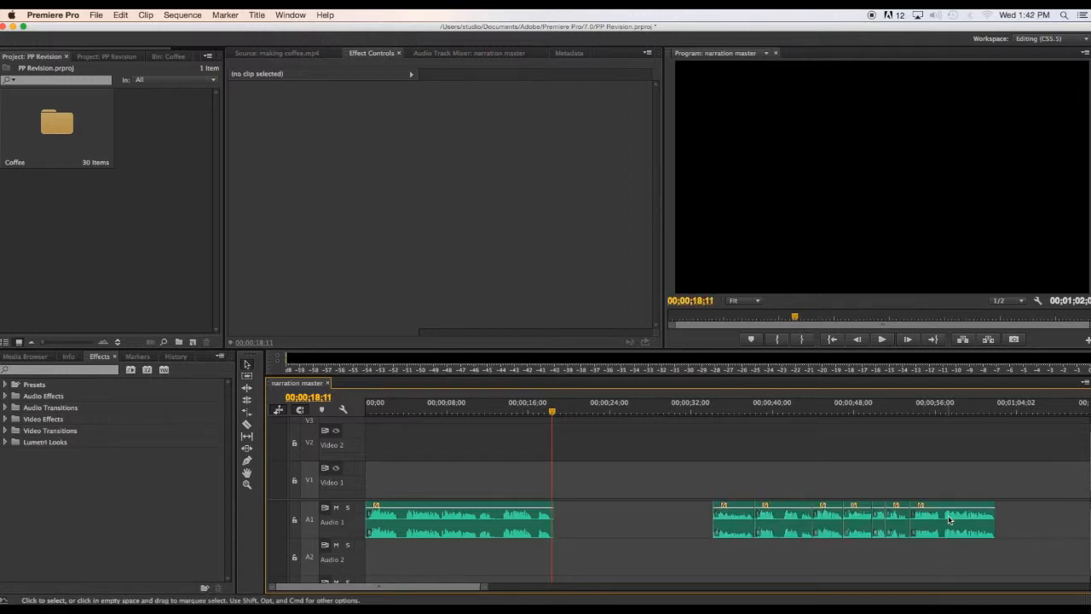
- Move the last clip, VO_11.aif, directly after the first narration clip, play the join, and close the gap behind it
drag(959, 524, 600, 532)
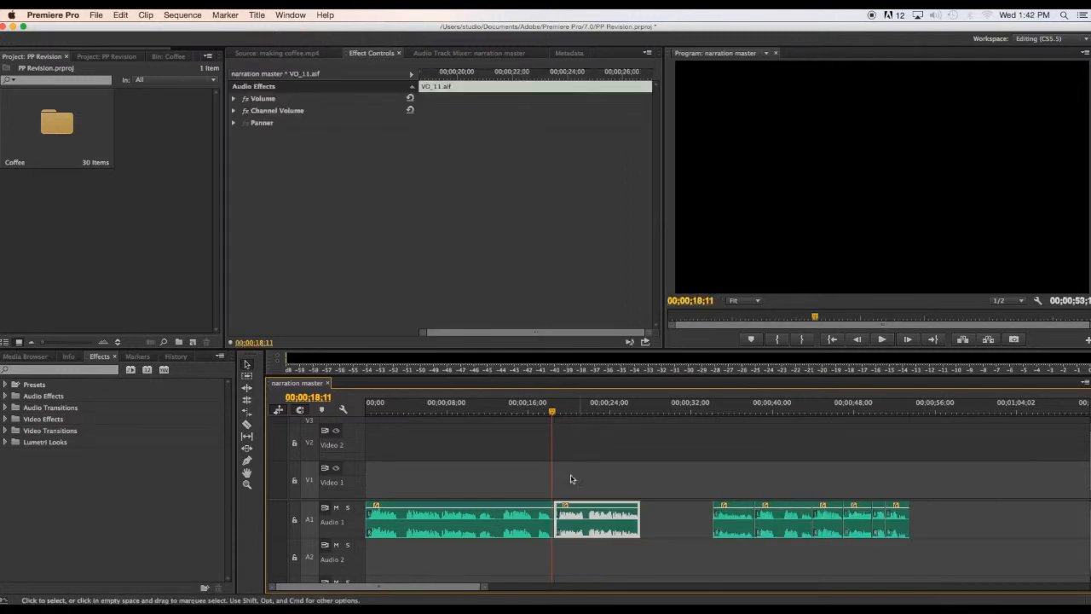
click(526, 404)
key(space)
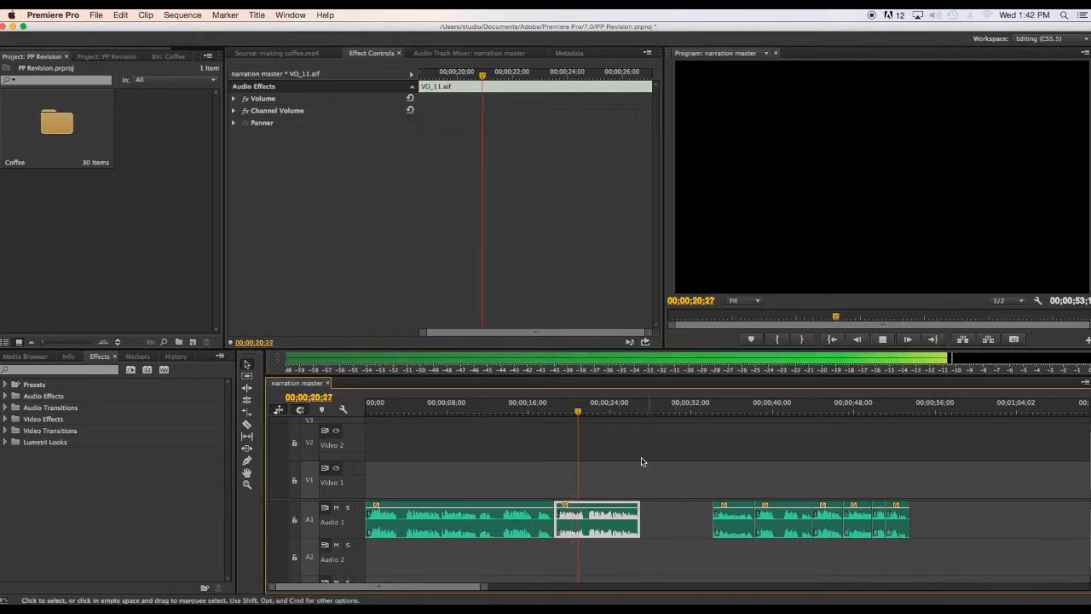
click(666, 514)
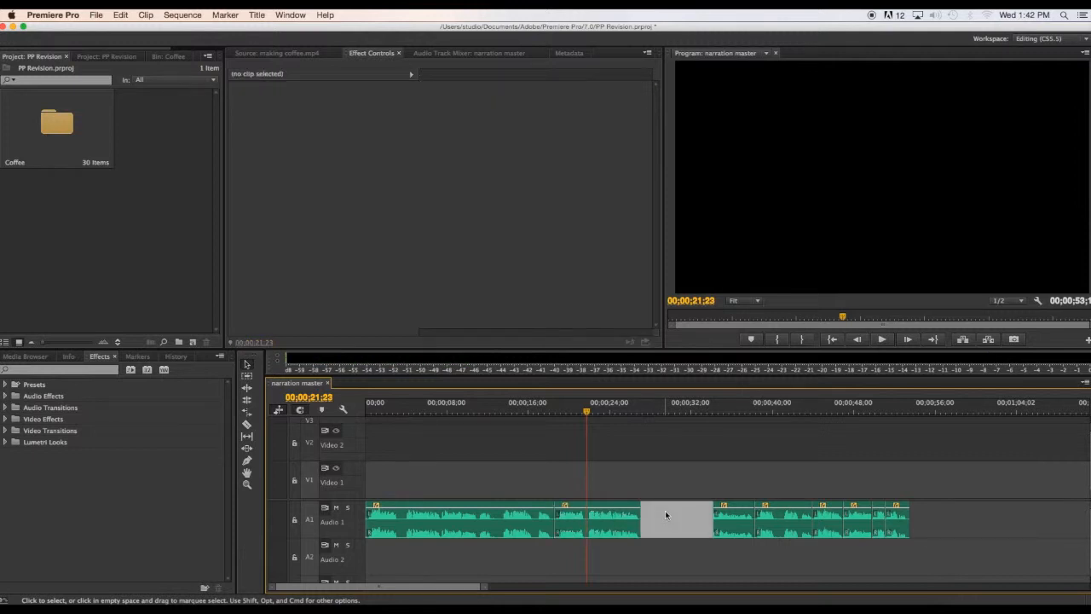
key(Delete)
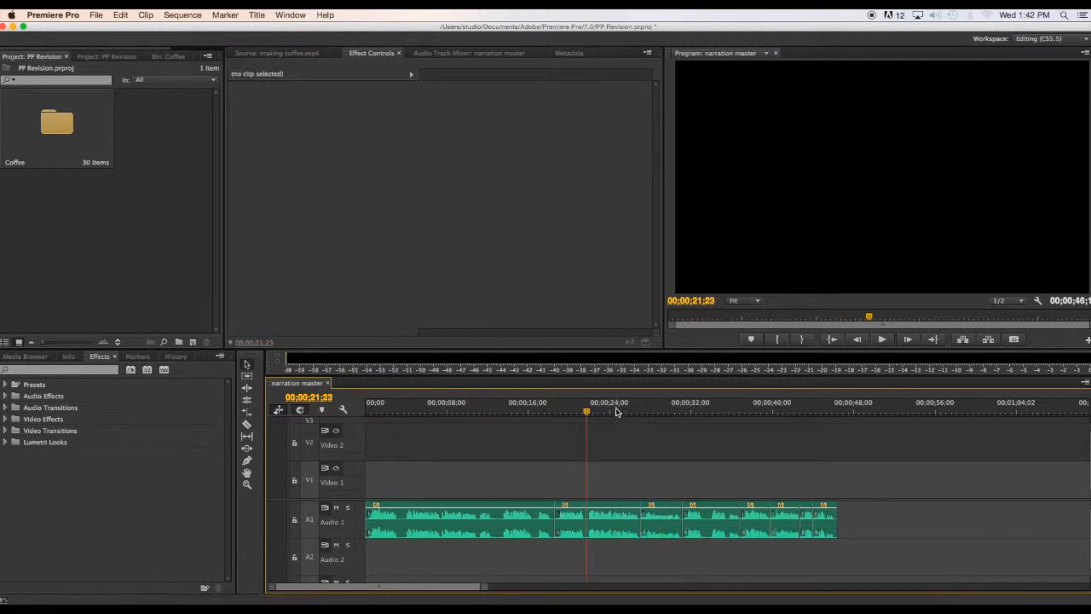
- Play the end of VO_11.aif and shift all clips following it to start at 00;00;29;08, leaving a pause
click(617, 413)
key(space)
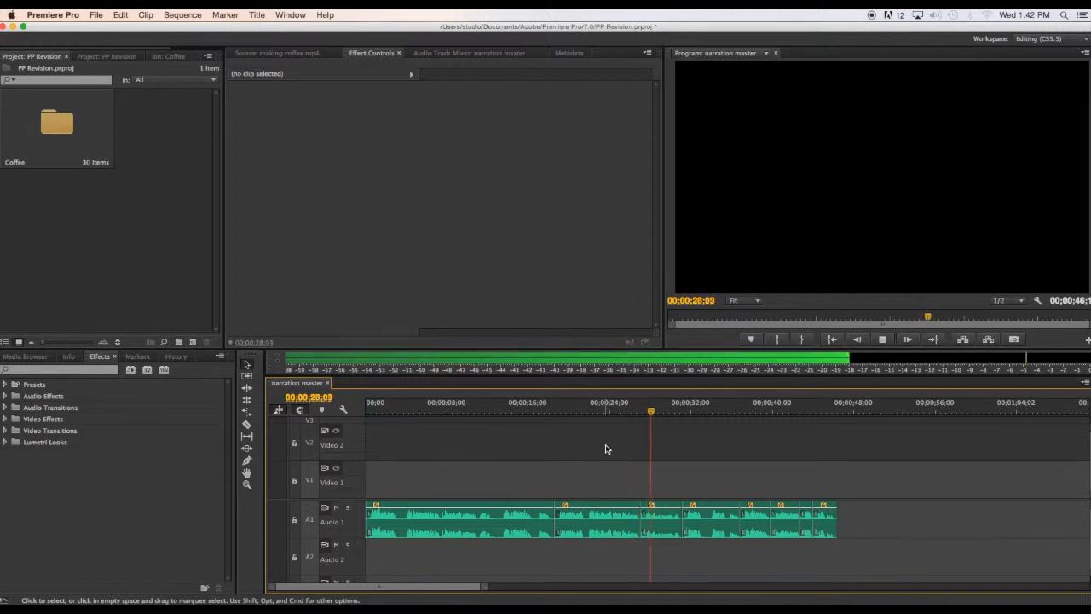
key(space)
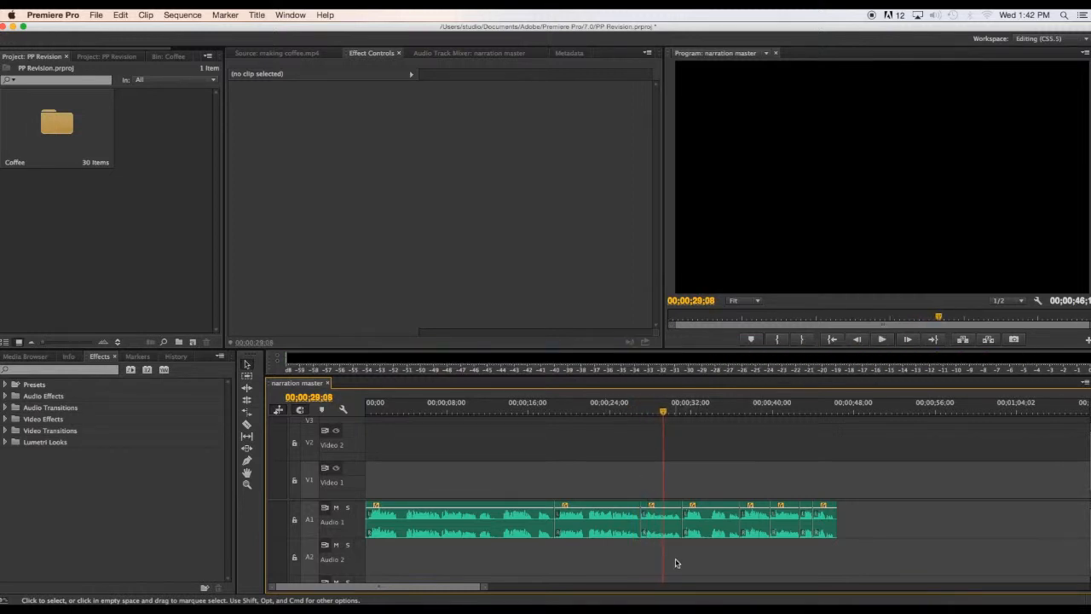
drag(676, 563, 839, 515)
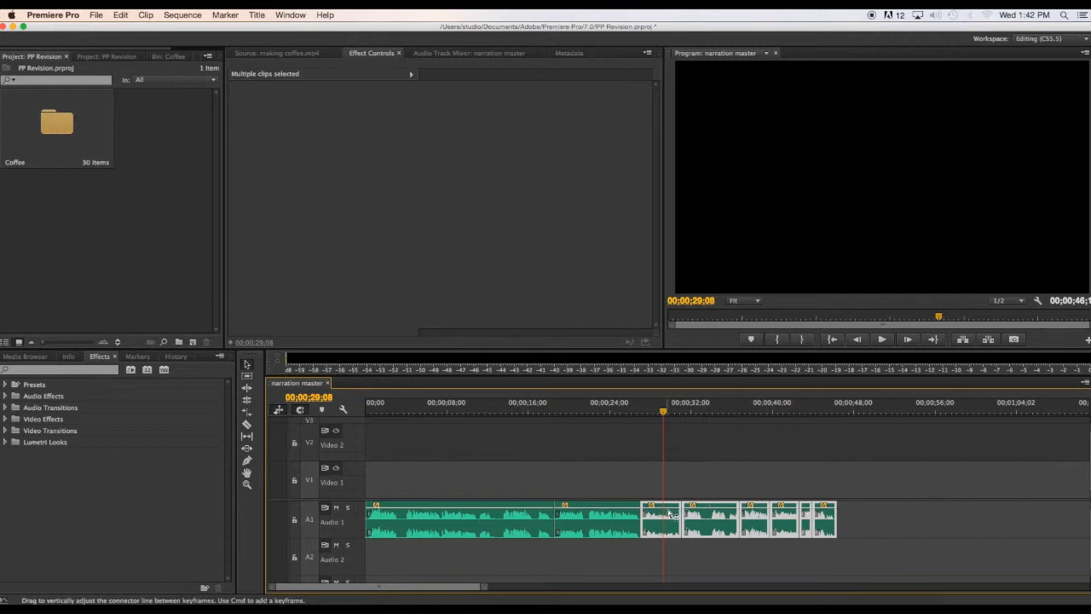
drag(670, 515, 694, 522)
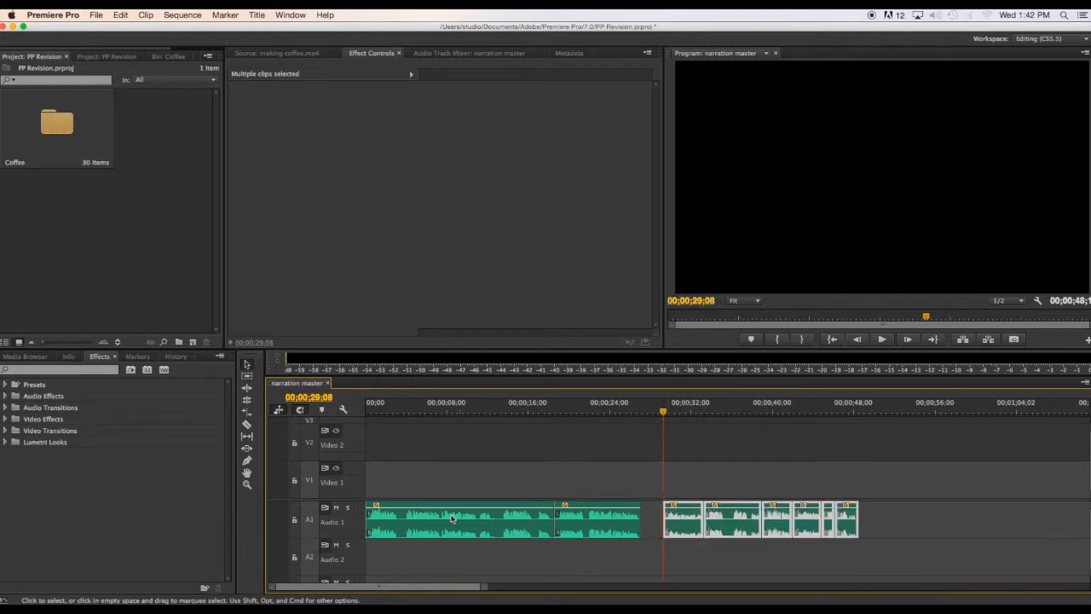
- Play the end of the first narration clip and shift every clip after it so VO_11.aif starts at 00;00;20;03
click(406, 410)
key(space)
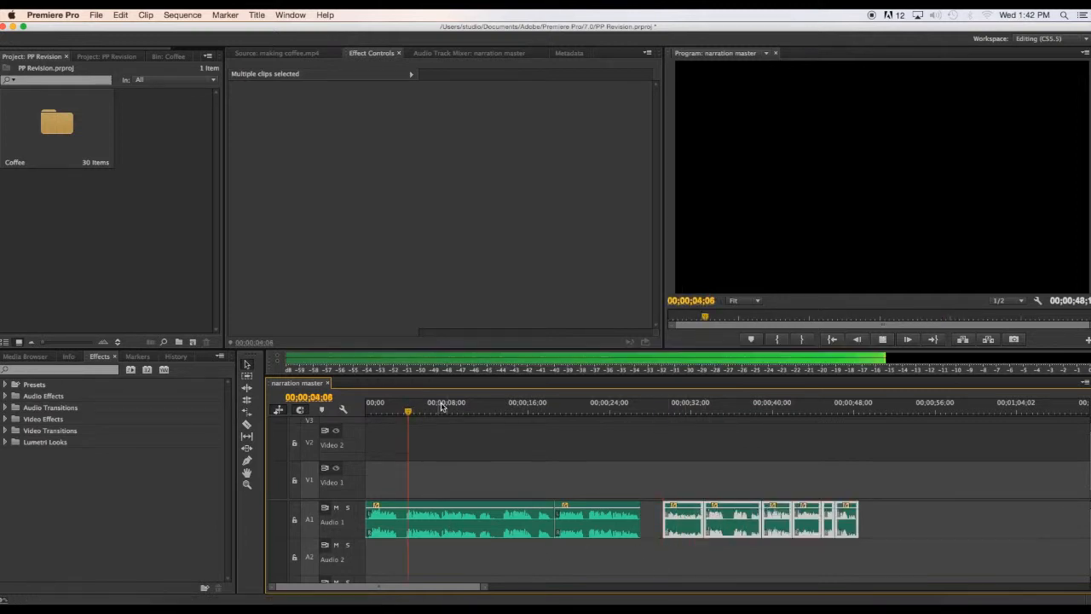
click(533, 410)
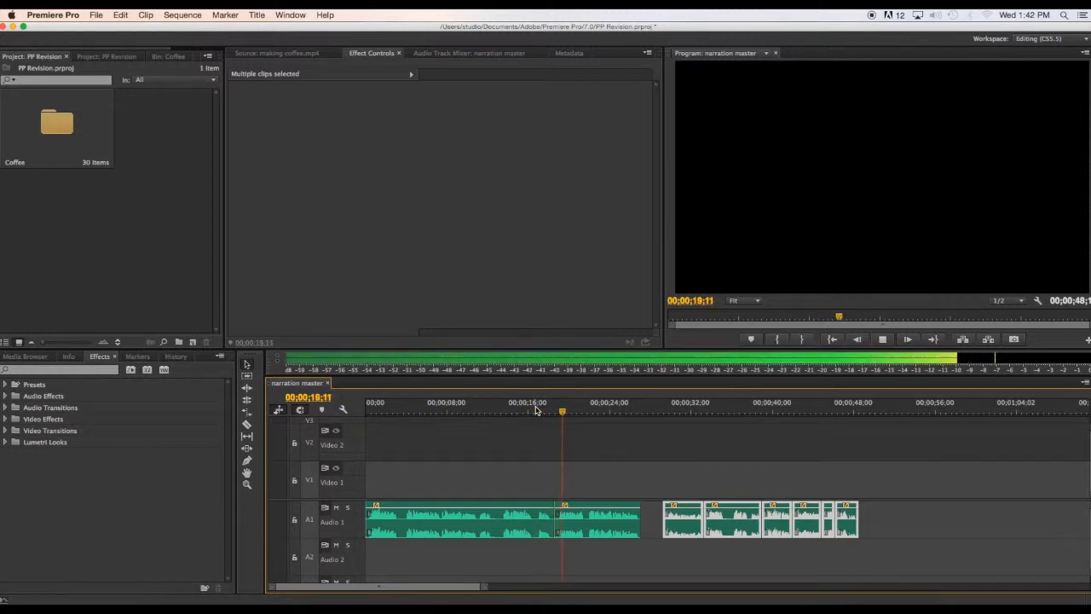
key(super+s)
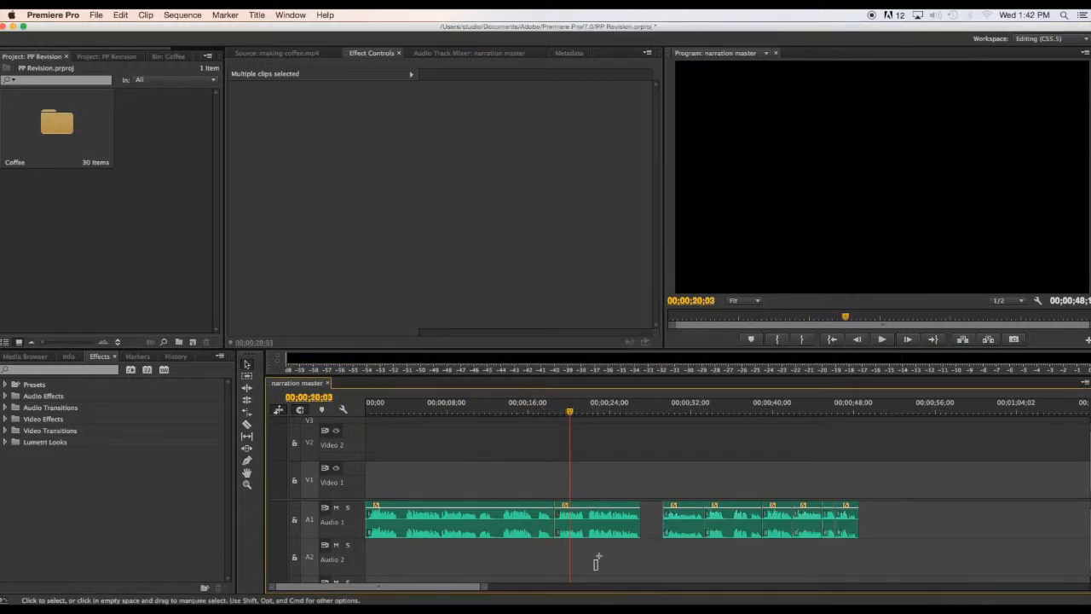
drag(593, 556, 833, 499)
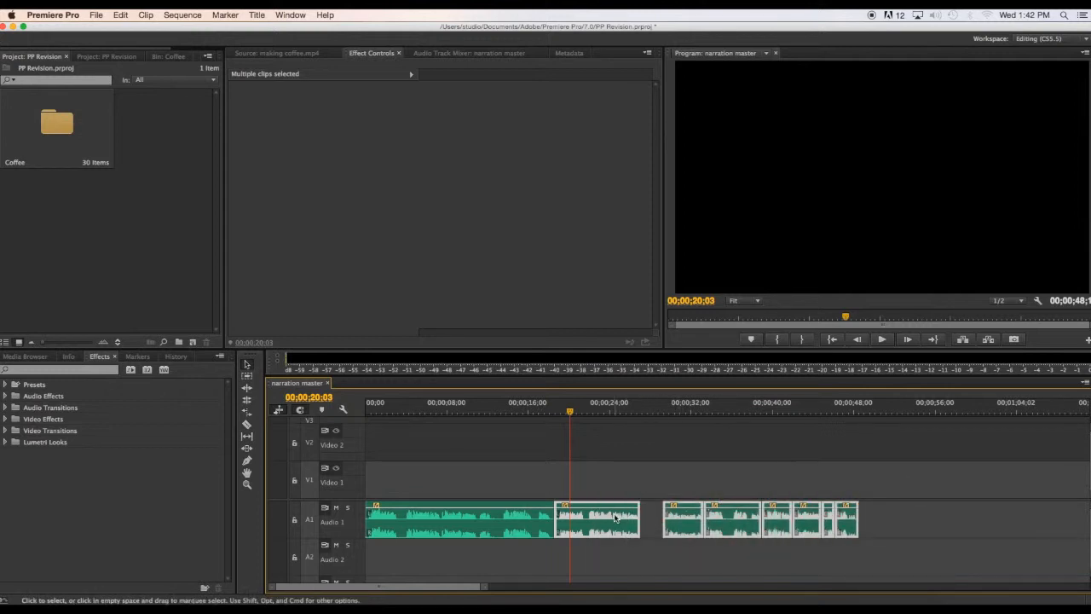
drag(615, 522, 631, 521)
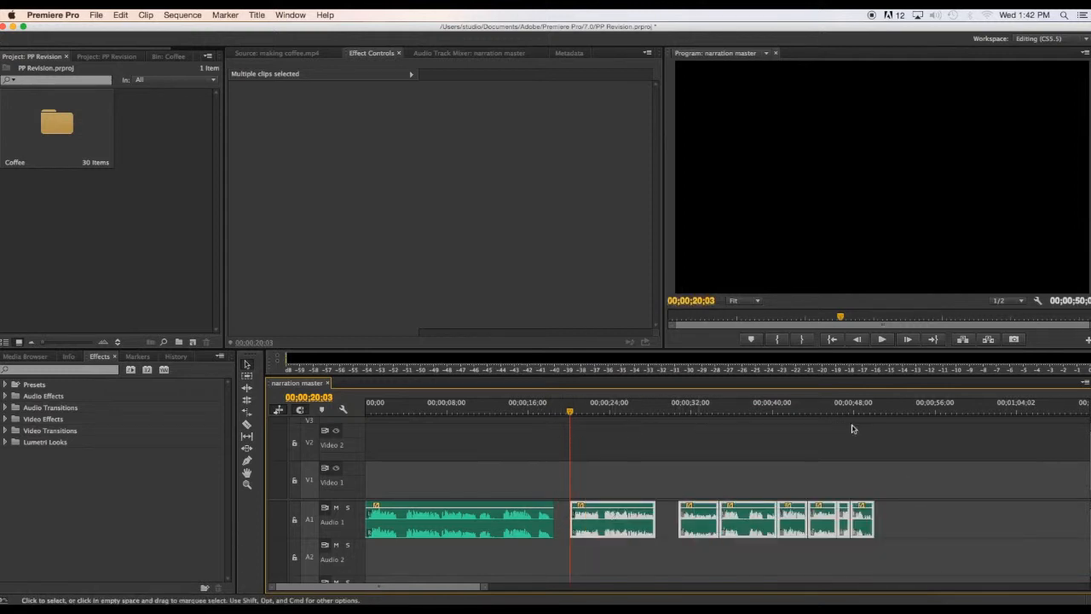
mouse_move(870, 412)
mouse_down()
mouse_move(885, 413)
mouse_move(870, 413)
mouse_up()
- Open Sequence 01 from the Coffee bin, nest the narration master sequence at its start on V2 and A2, and play it
double_click(56, 123)
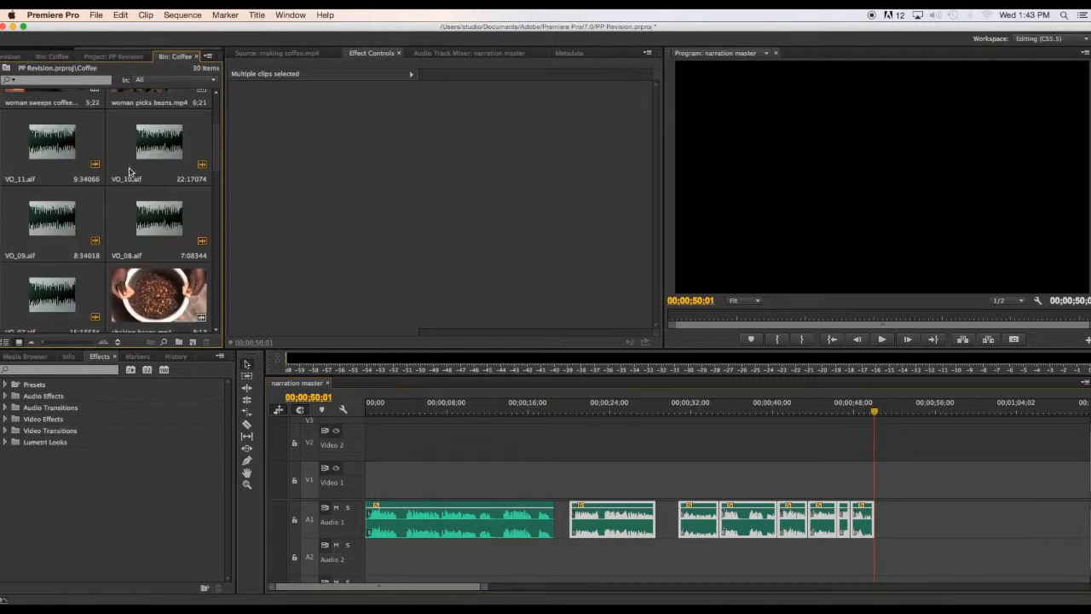
drag(214, 139, 219, 325)
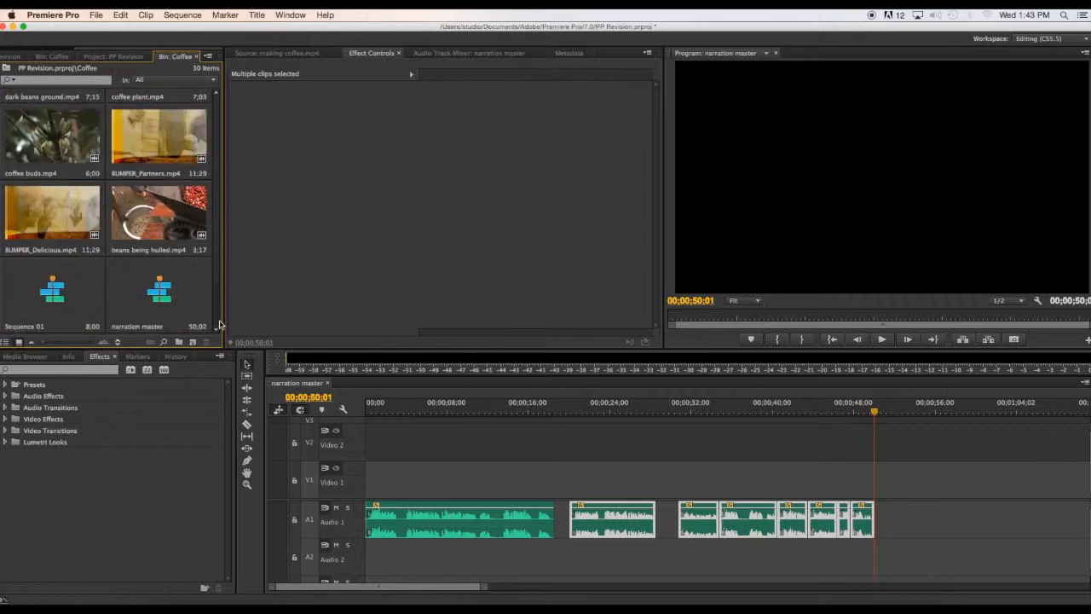
double_click(52, 291)
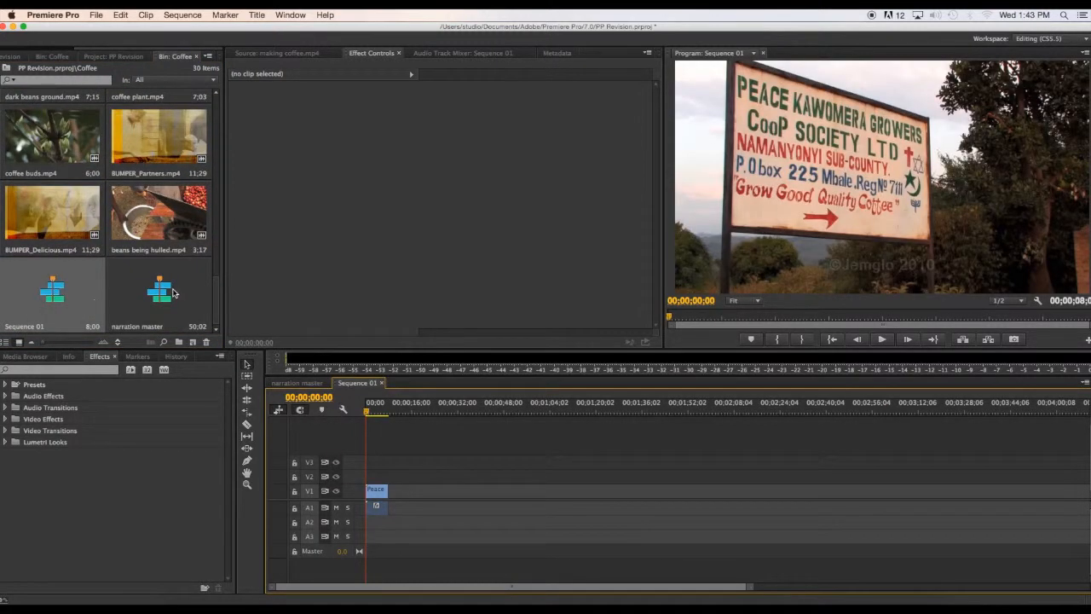
drag(172, 292, 370, 521)
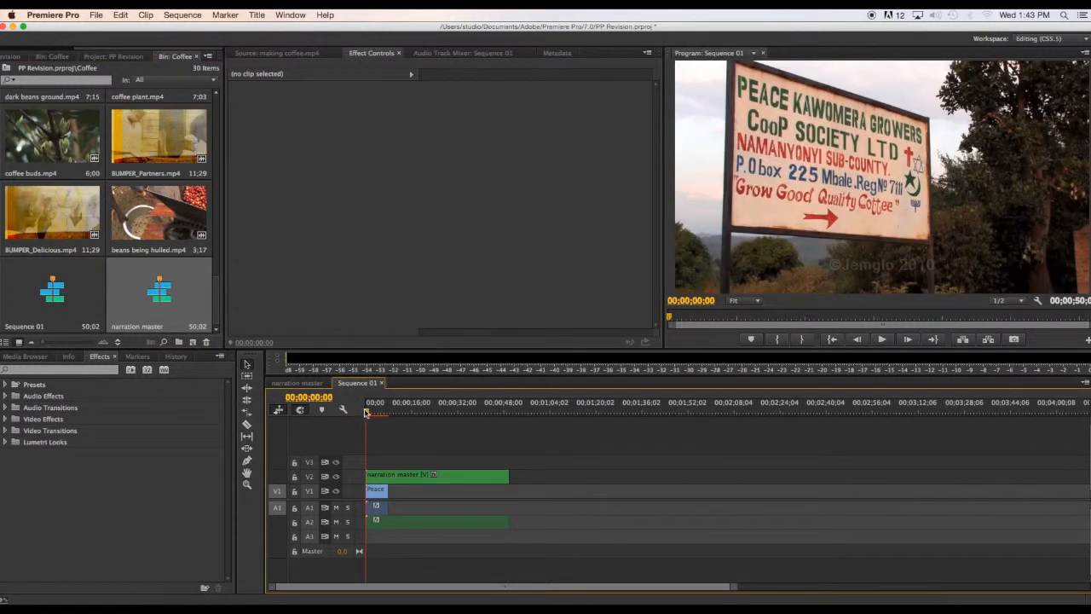
key(space)
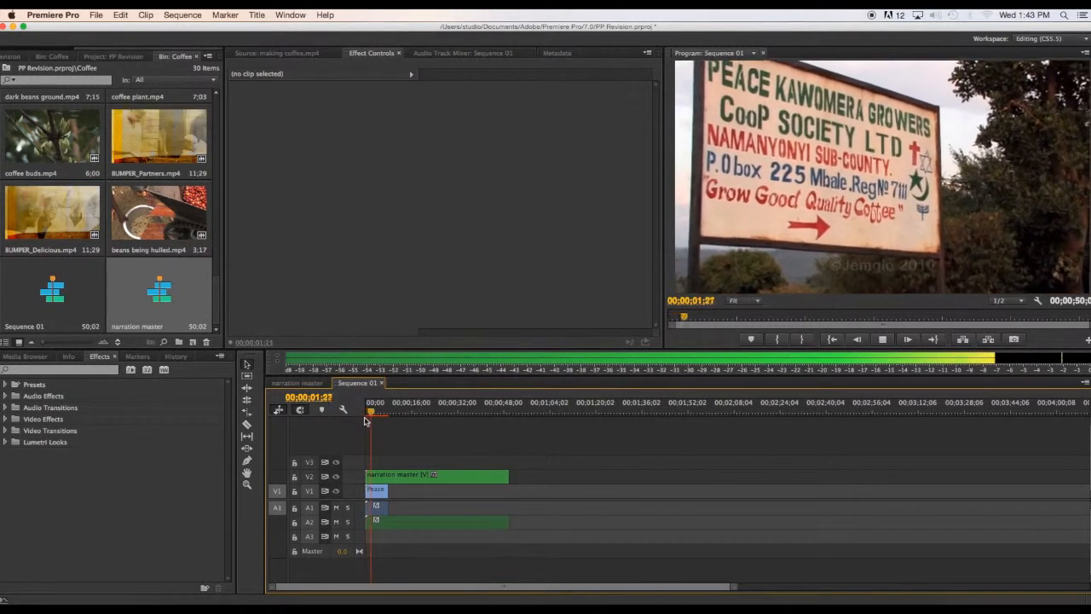
key(space)
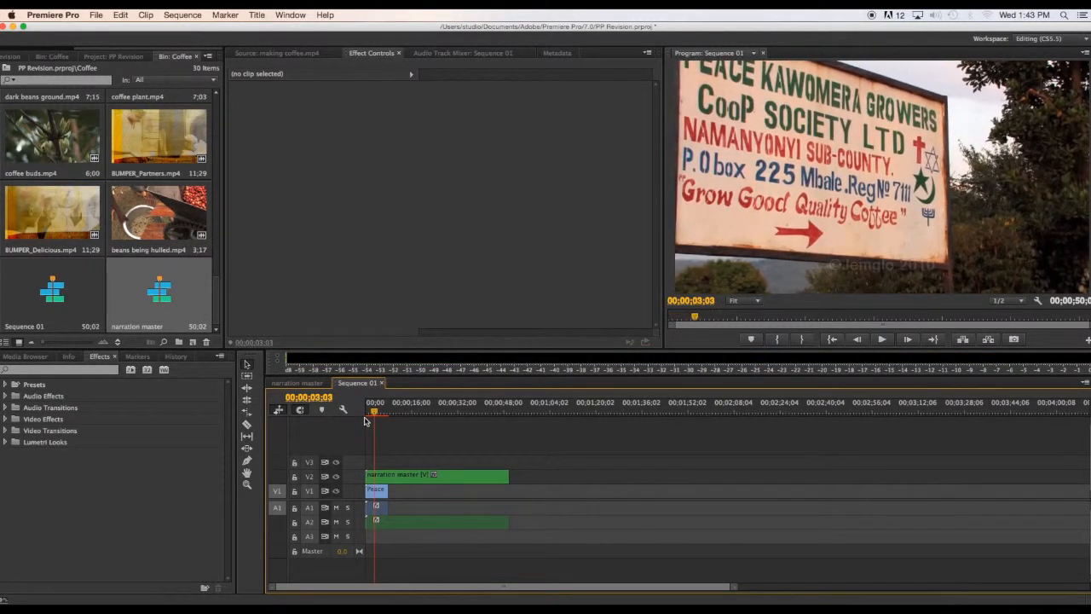
- Delete the nested narration's video portion from V2 and the Peace clip with its audio from V1 and A1
click(458, 482)
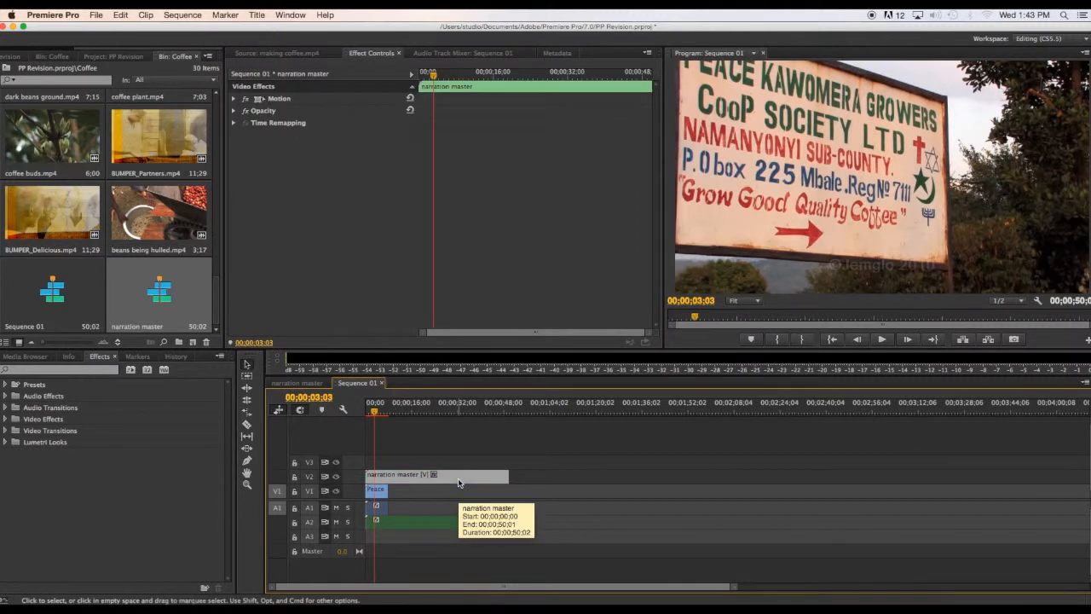
key(Delete)
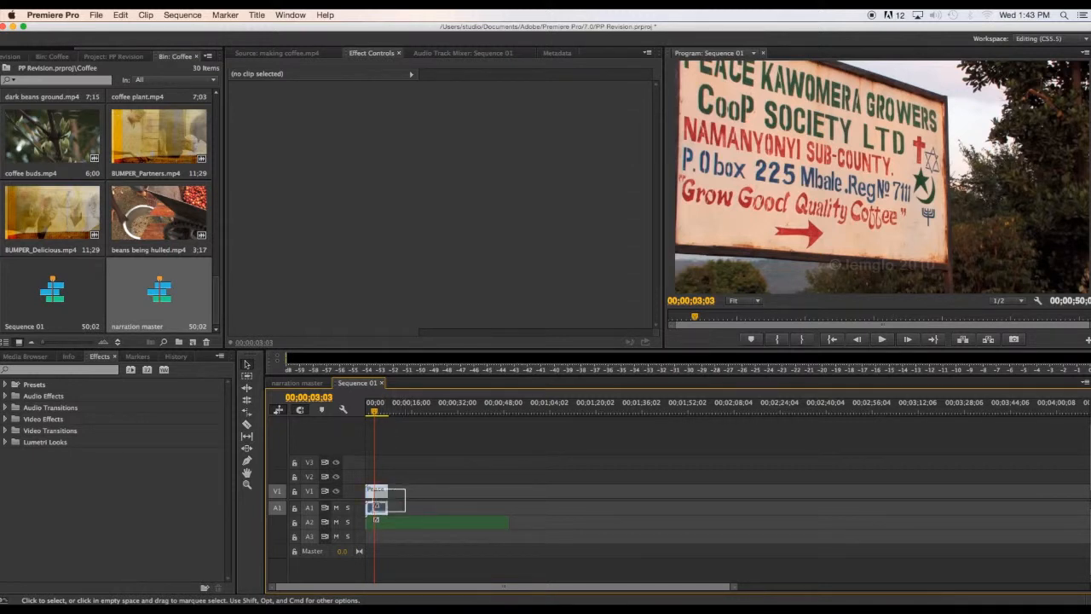
click(376, 508)
key(Delete)
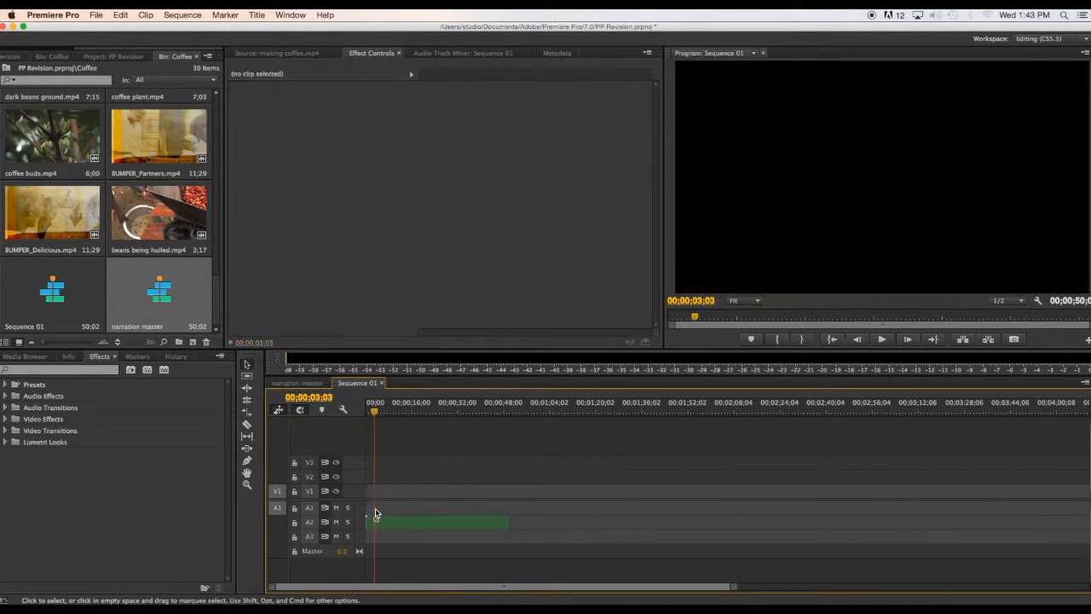
- Place BUMPER_Delicious.mp4 at the start of Sequence 01 on V1 and A1 above the nested narration and play the opening
drag(377, 414, 359, 412)
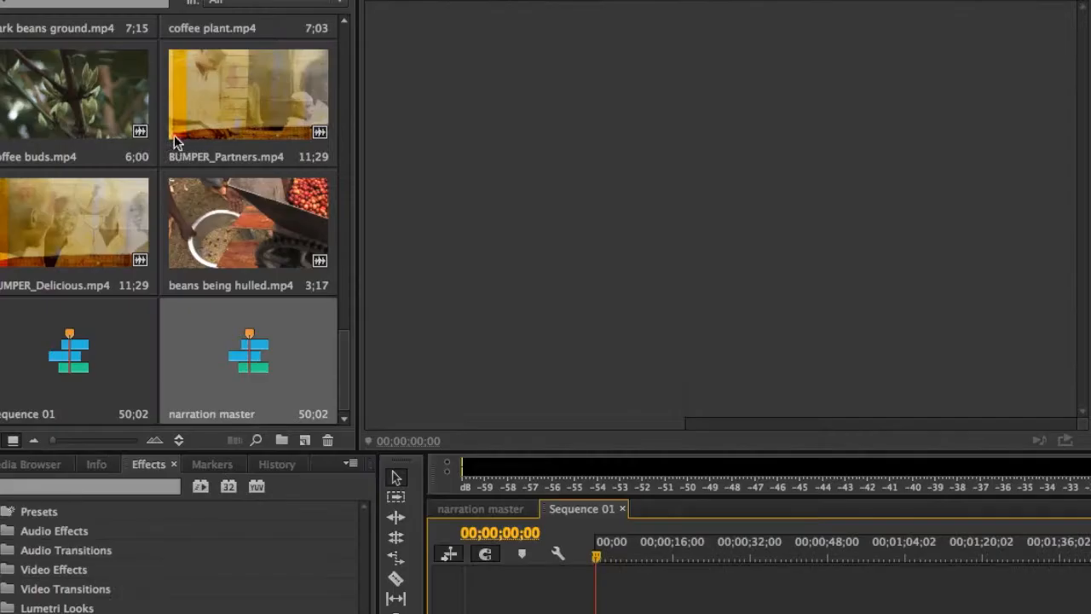
click(27, 211)
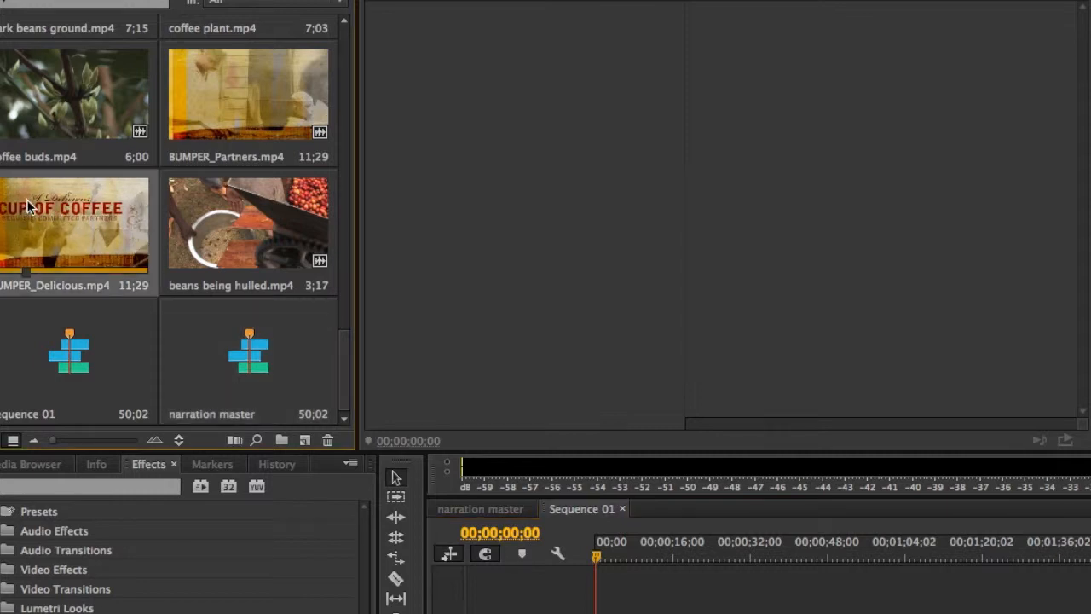
drag(28, 206, 601, 613)
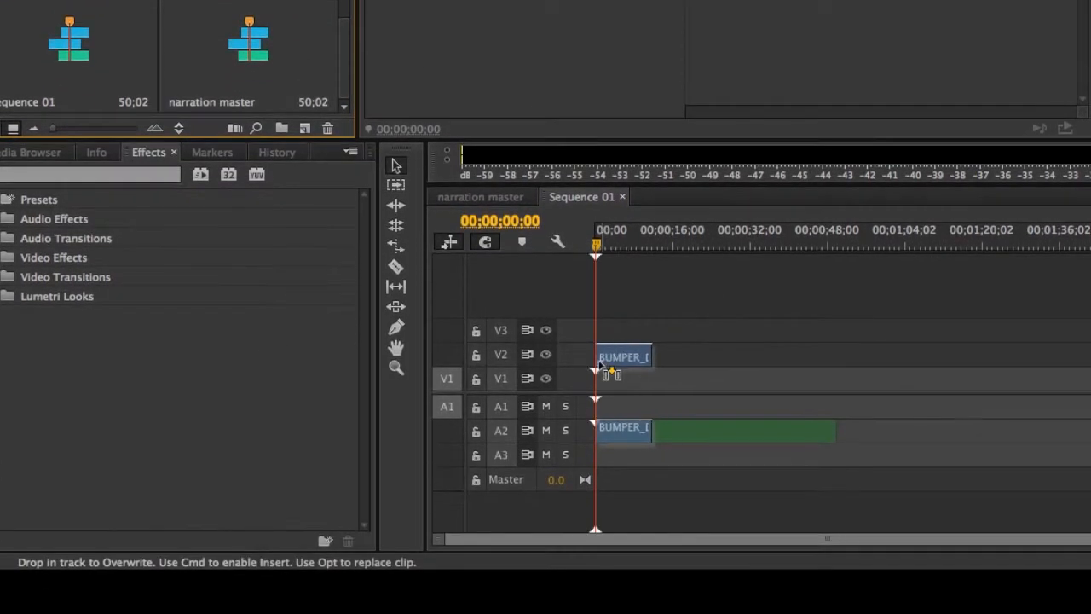
drag(599, 365, 601, 375)
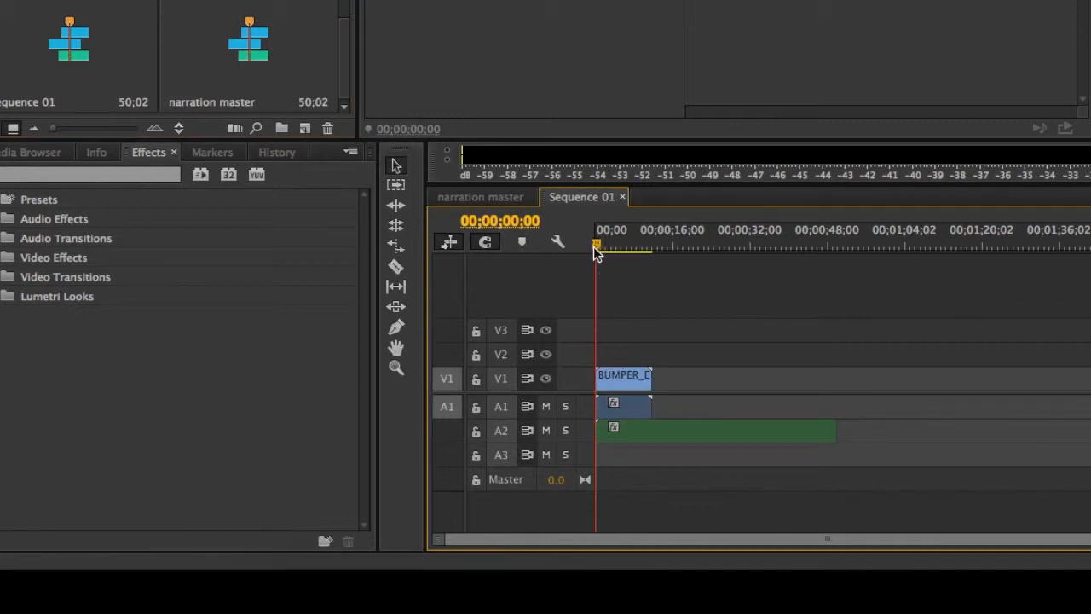
key(Tab)
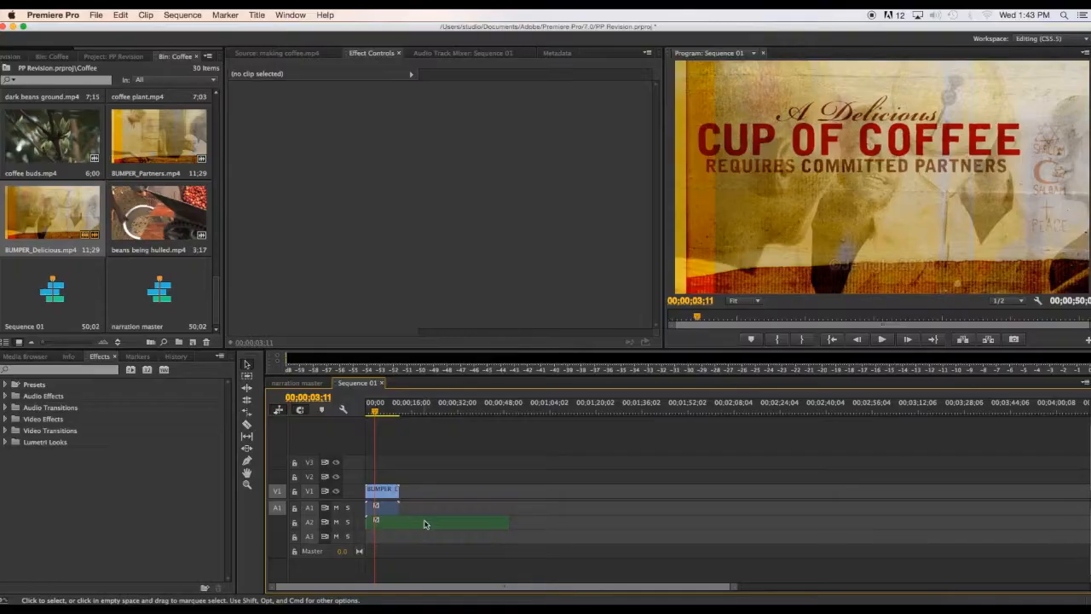
- Shift the nested narration master on A2 so it starts at 00;00;03;11, and play the opening from the start
drag(690, 428, 701, 396)
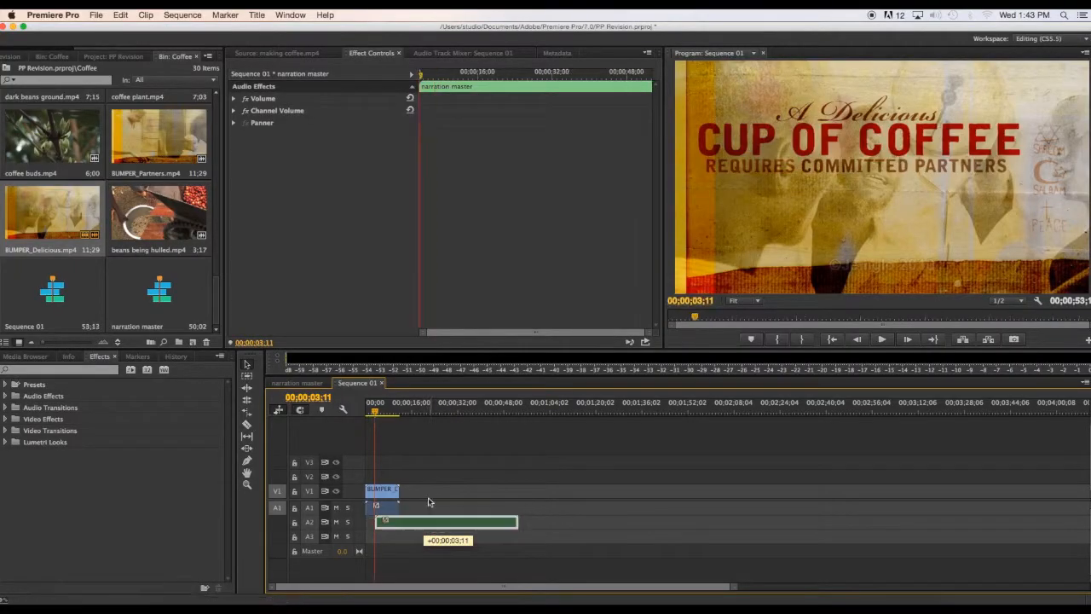
drag(429, 502, 428, 502)
click(364, 410)
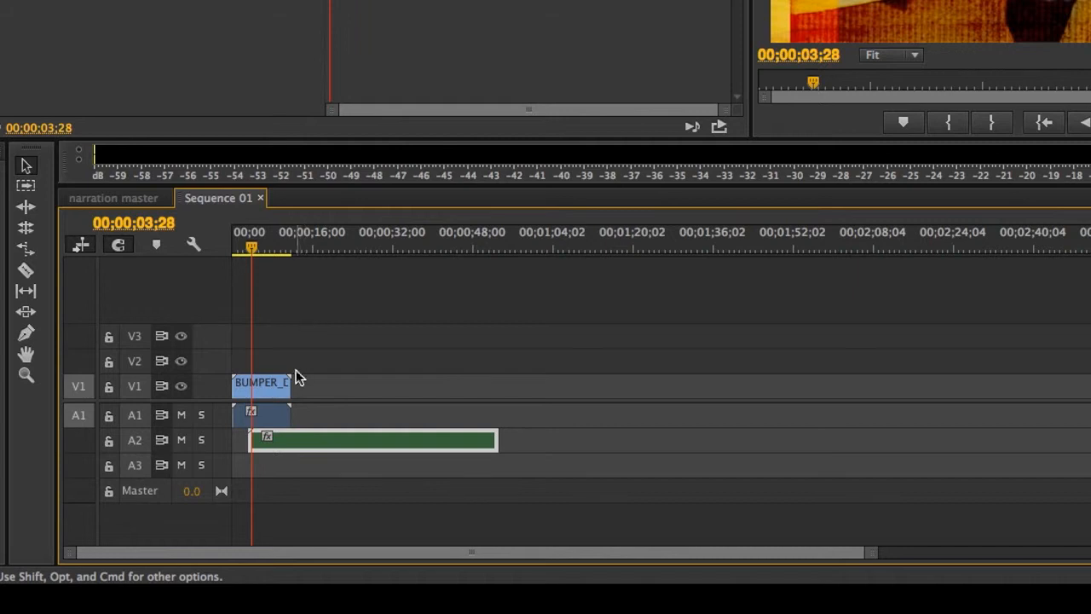
- Trim the end of BUMPER_Delicious.mp4 on V1 back to 00;00;03;28 and play the passage
drag(282, 382, 252, 382)
key(space)
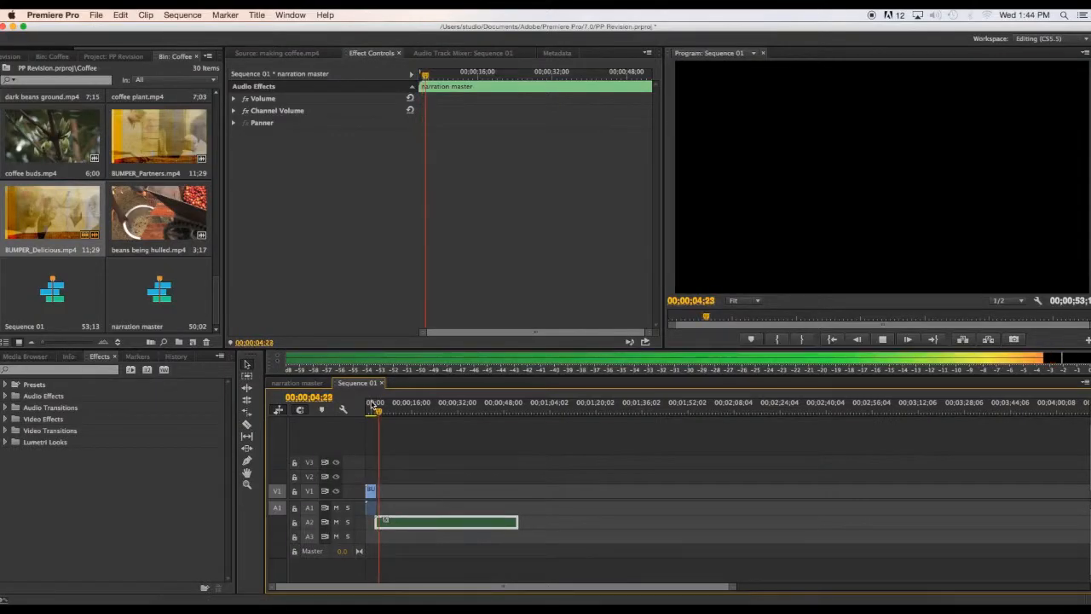
key(space)
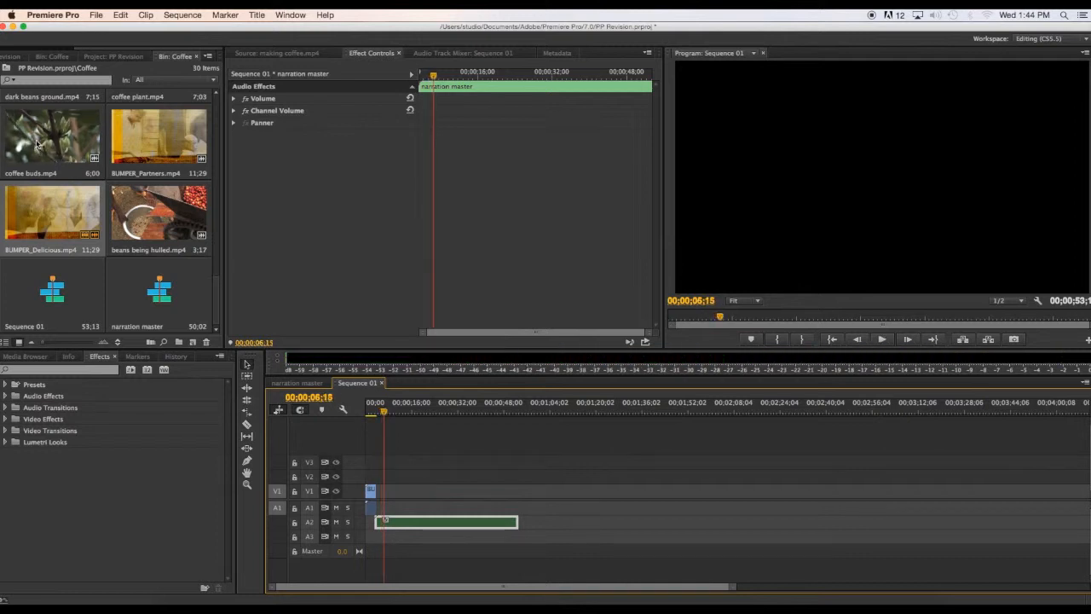
- Place coffee buds.mp4 directly after the bumper on V1, play it, and trim its end to 00;00;06;16
drag(38, 138, 381, 494)
click(371, 408)
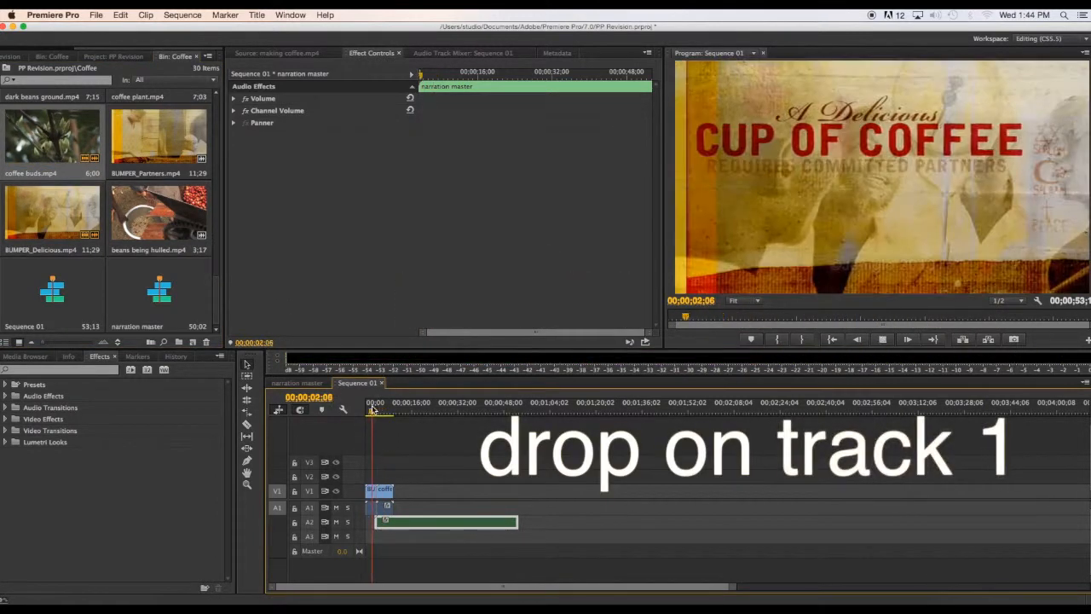
key(space)
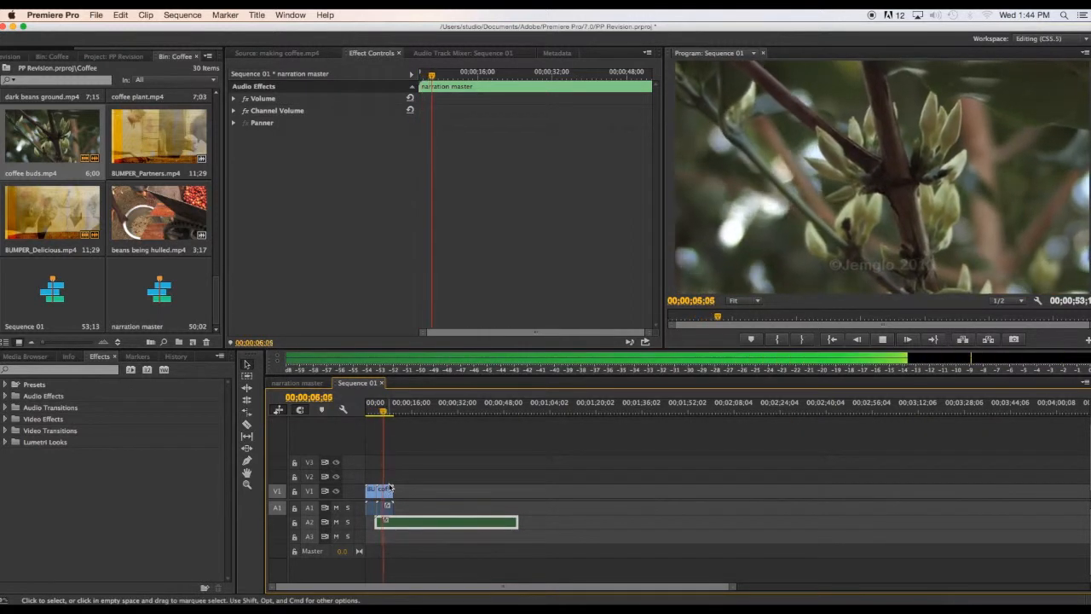
key(space)
drag(388, 489, 383, 491)
- Place man picks beans.mp4 from the Coffee bin directly after coffee buds.mp4 on V1
scroll(81, 166, up, 2)
scroll(81, 167, up, 4)
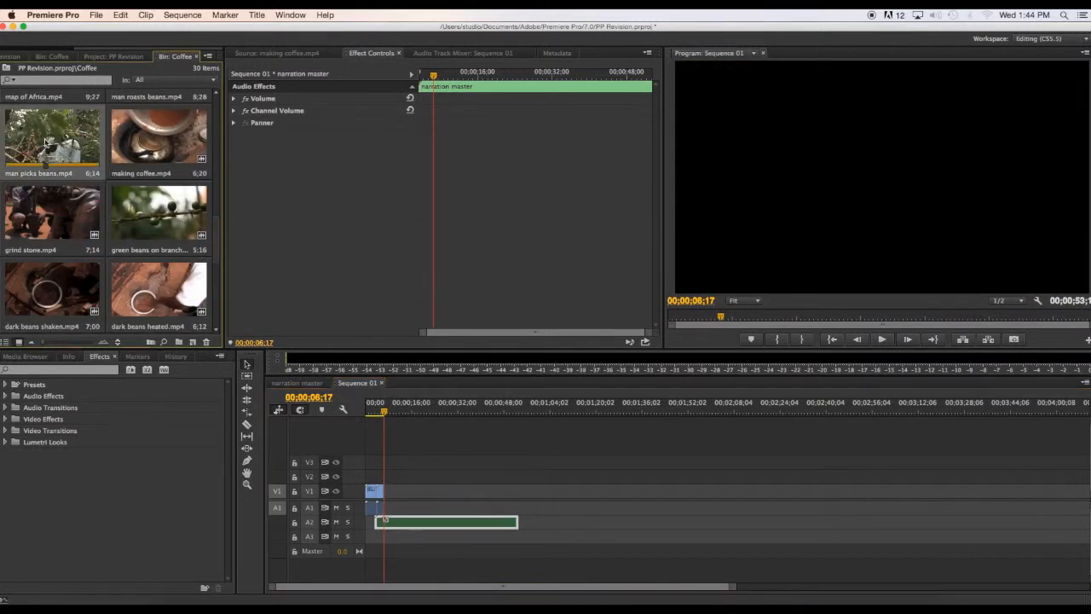
drag(38, 134, 385, 484)
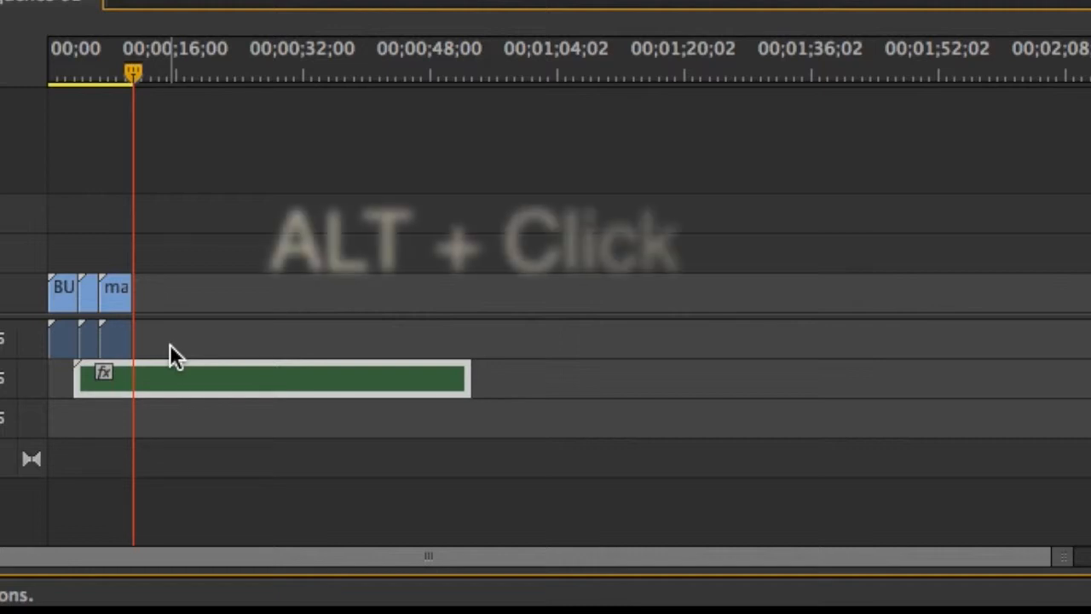
- Delete only the A1 audio of the man picks beans, coffee buds and bumper clips, and play the sequence from the start
alt+click(115, 339)
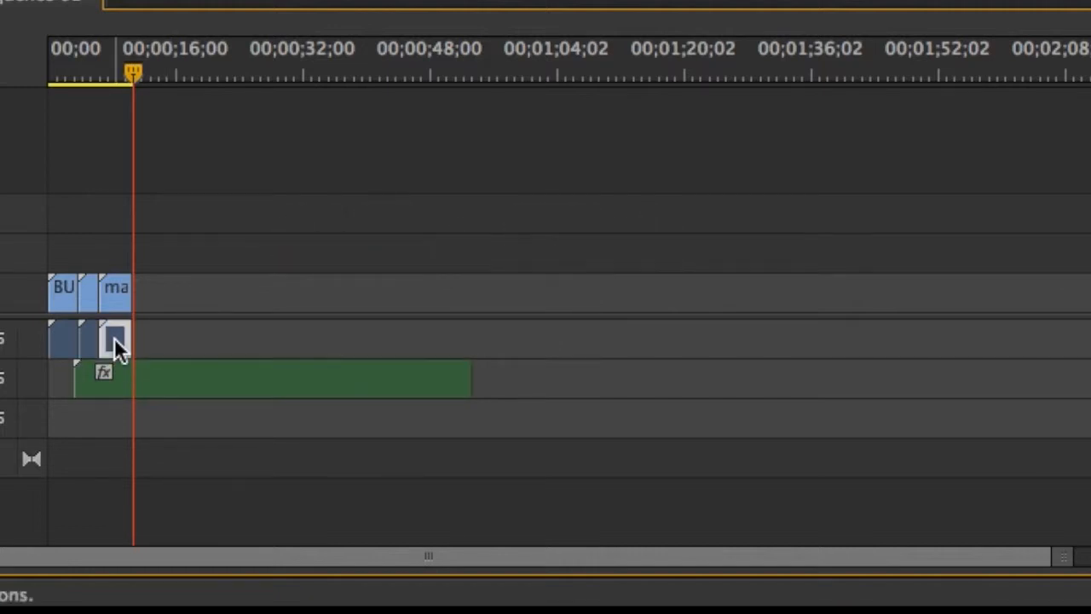
key(Delete)
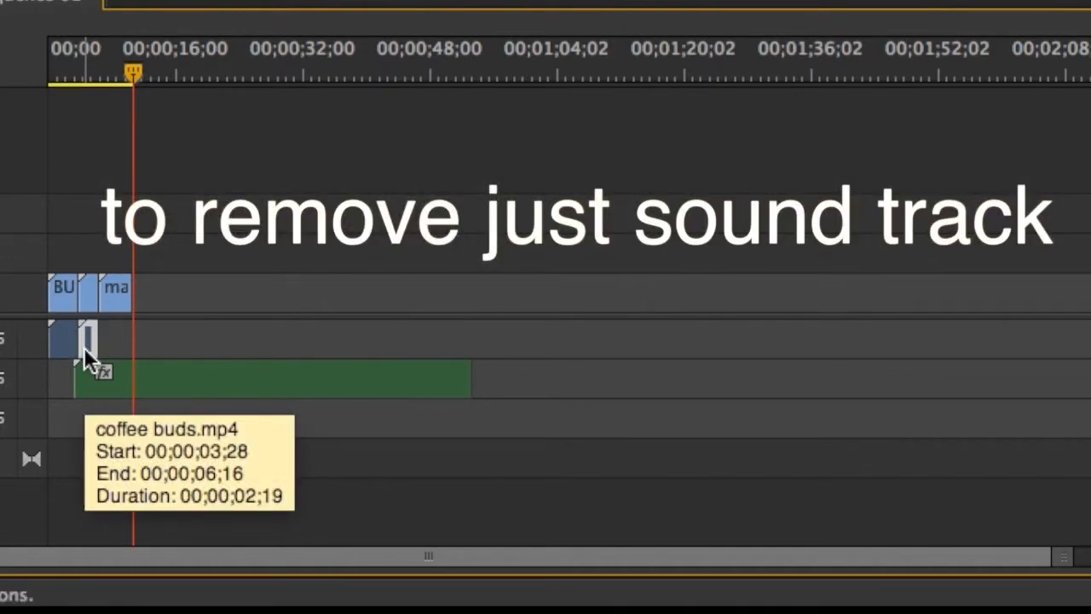
key(Delete)
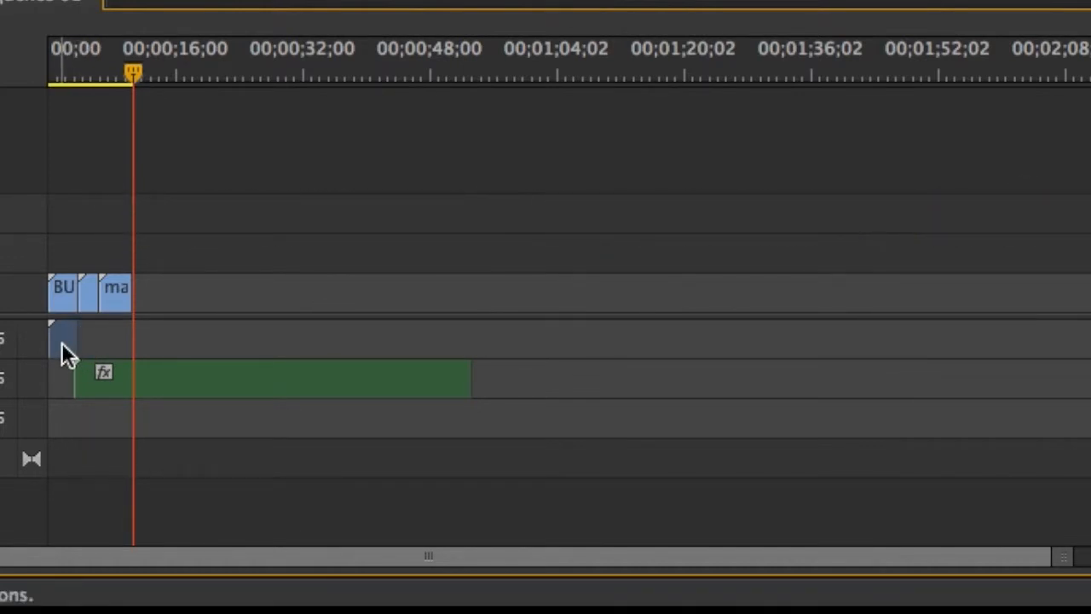
click(62, 342)
key(Delete)
drag(110, 66, 20, 69)
key(space)
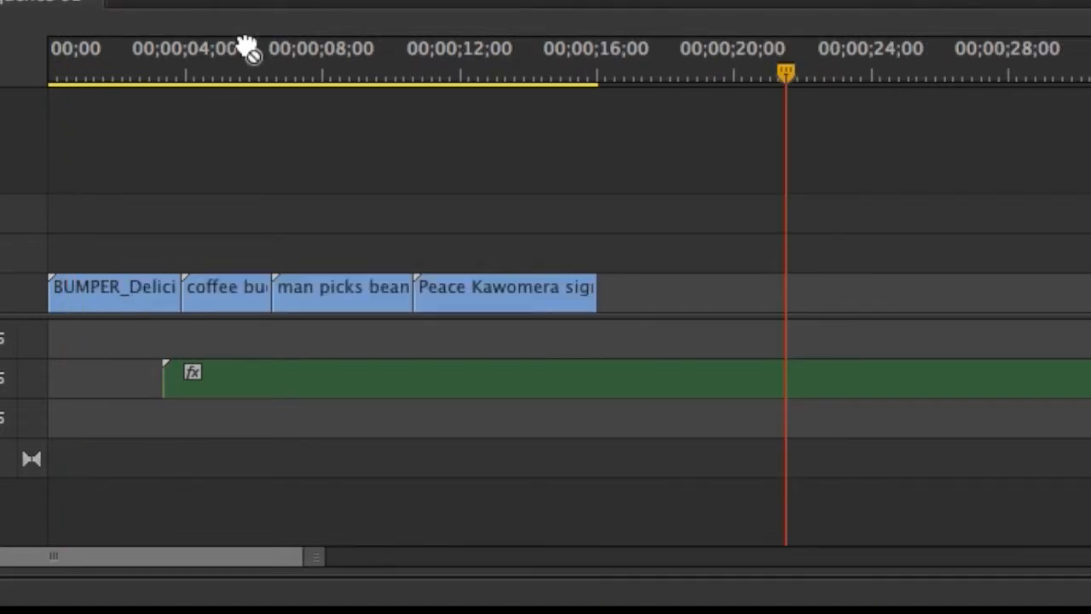
- Place map of Uganda.mp4 after the Peace Kawomera sign clip on V1, trimming about one second off its head and its end to 00;00;21;22
drag(247, 49, 629, 299)
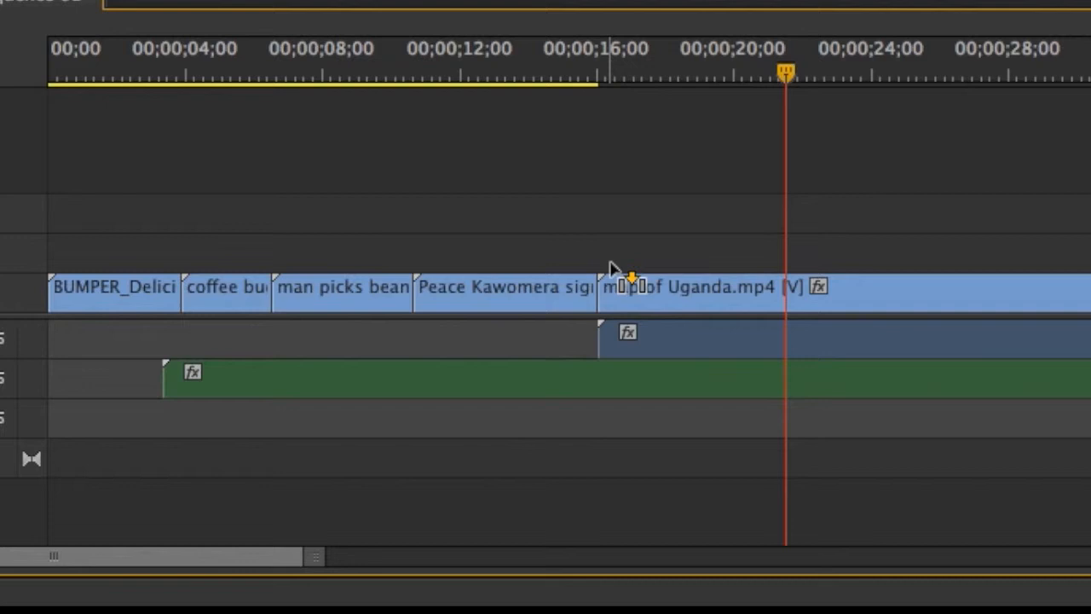
click(584, 81)
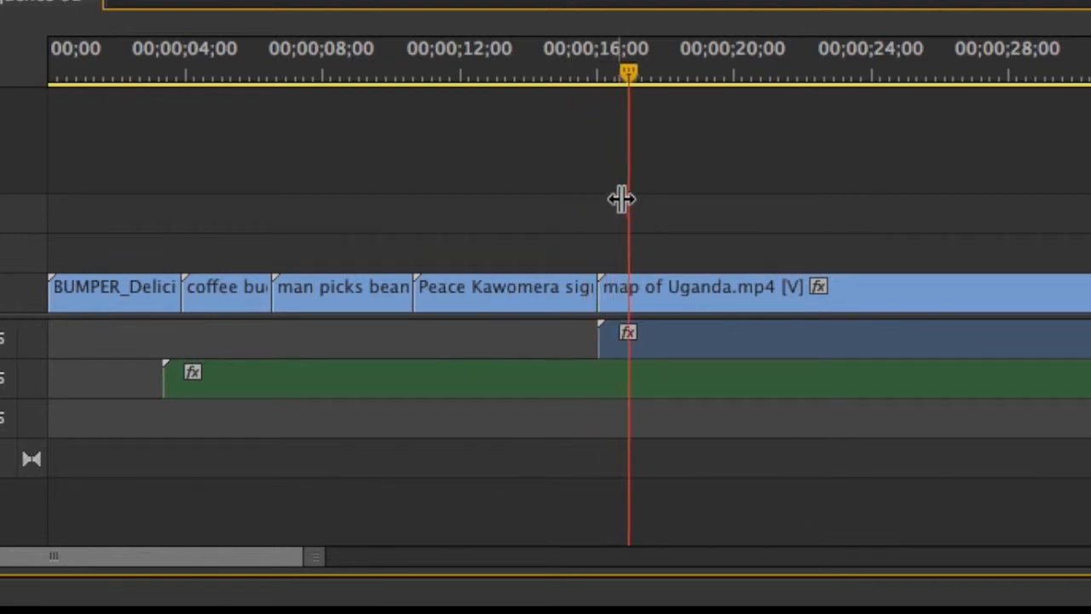
drag(602, 288, 682, 289)
click(708, 282)
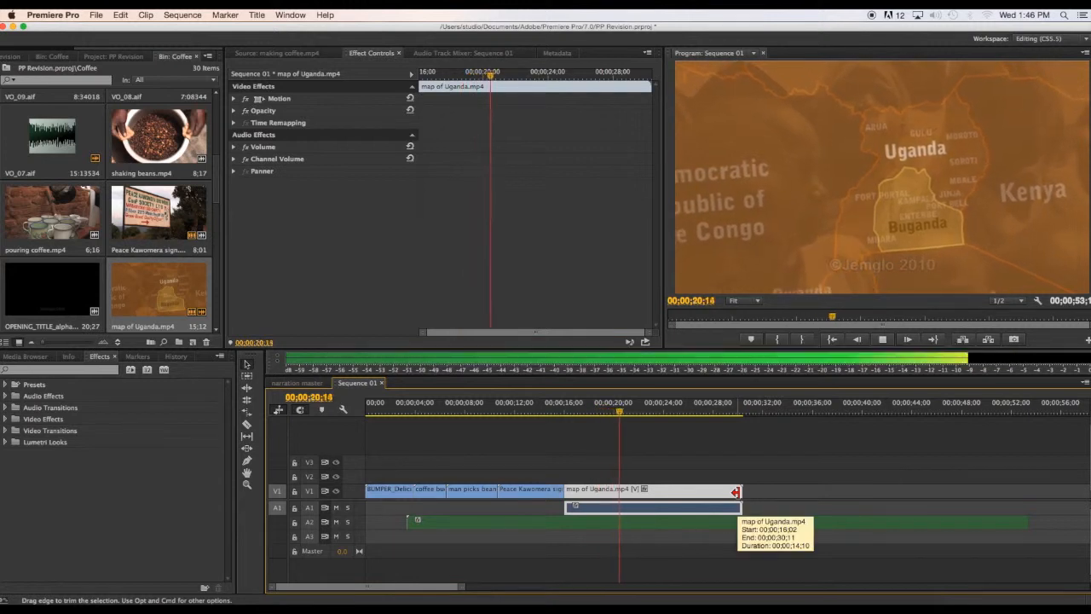
drag(736, 491, 636, 492)
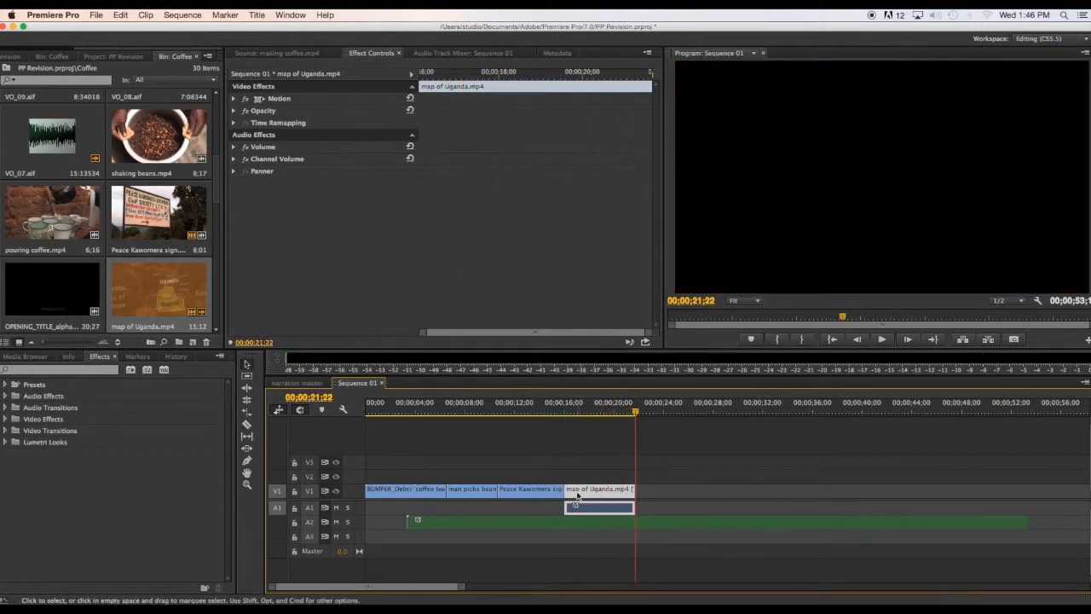
- Apply the default transition at the cut between the Peace Kawomera sign and map of Uganda clips
mouse_move(545, 409)
mouse_down()
mouse_move(580, 410)
mouse_move(563, 409)
mouse_up()
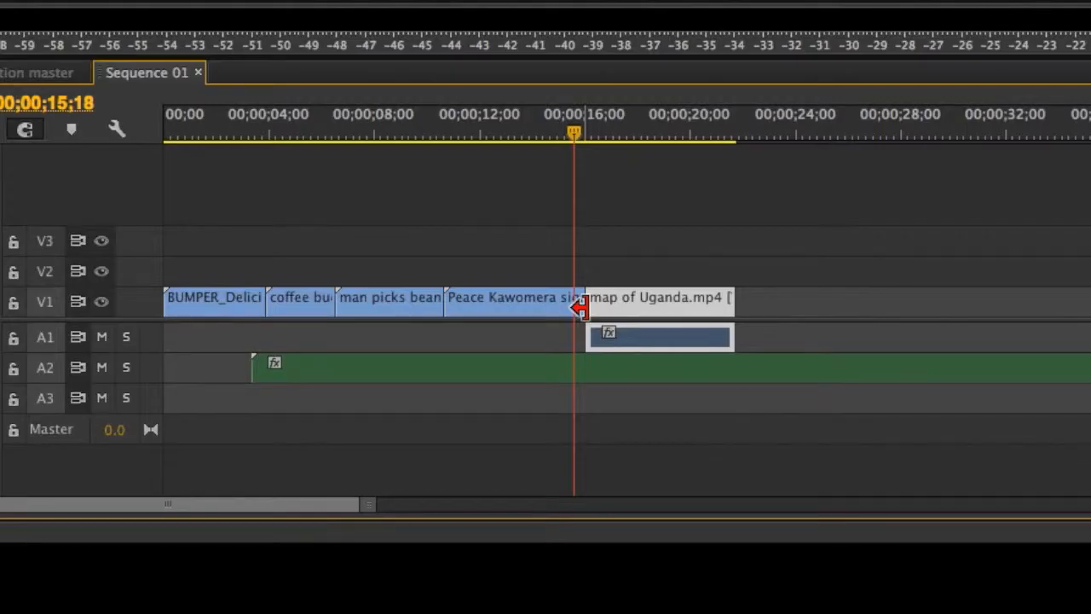
right_click(585, 309)
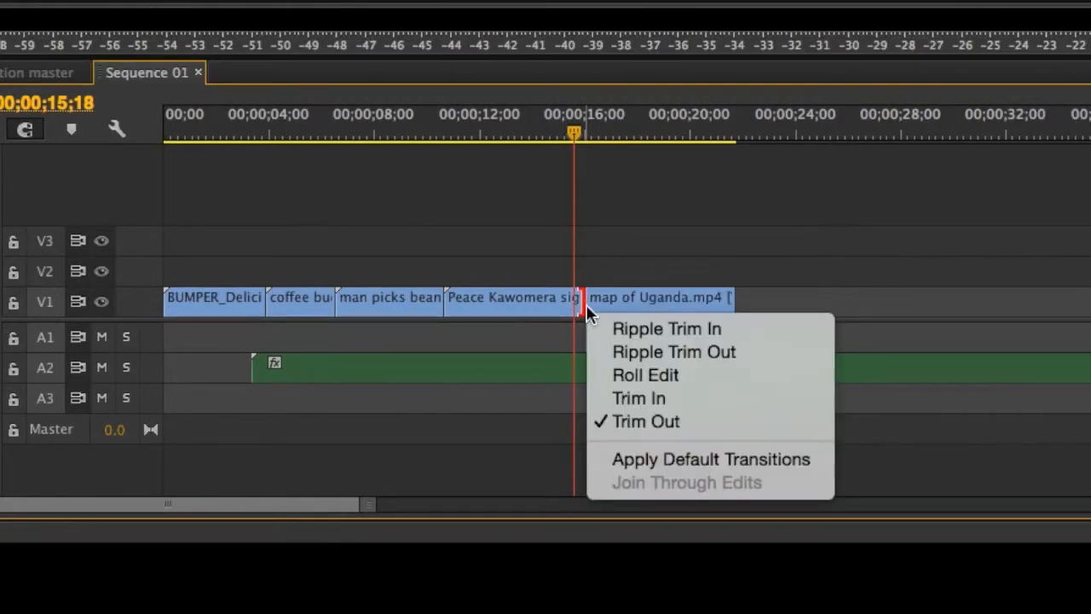
click(635, 461)
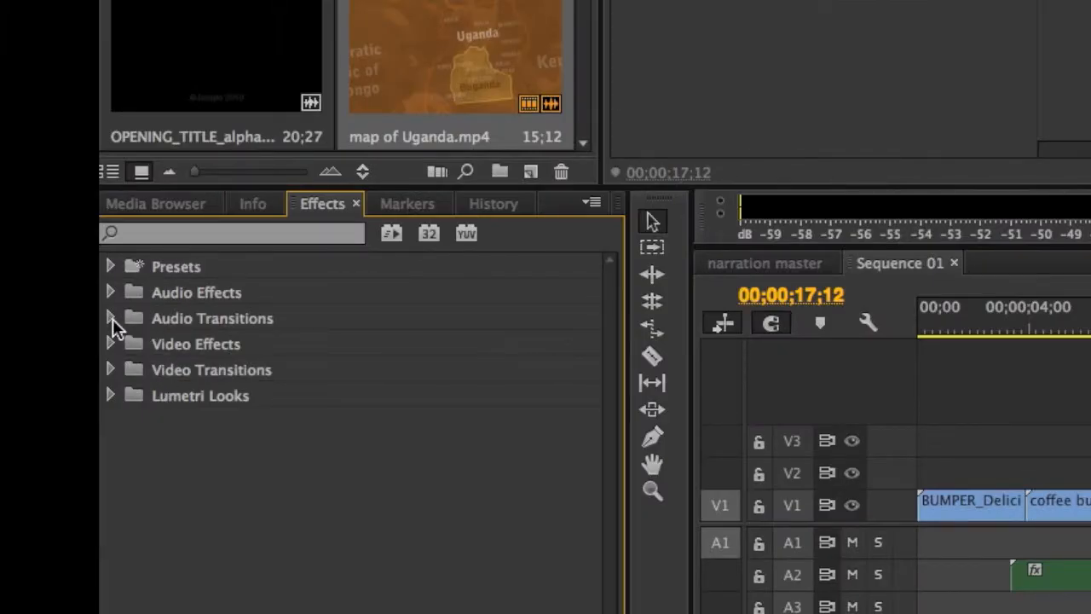
- Browse the audio crossfades and video dissolves, and set Film Dissolve as the default video transition
click(111, 320)
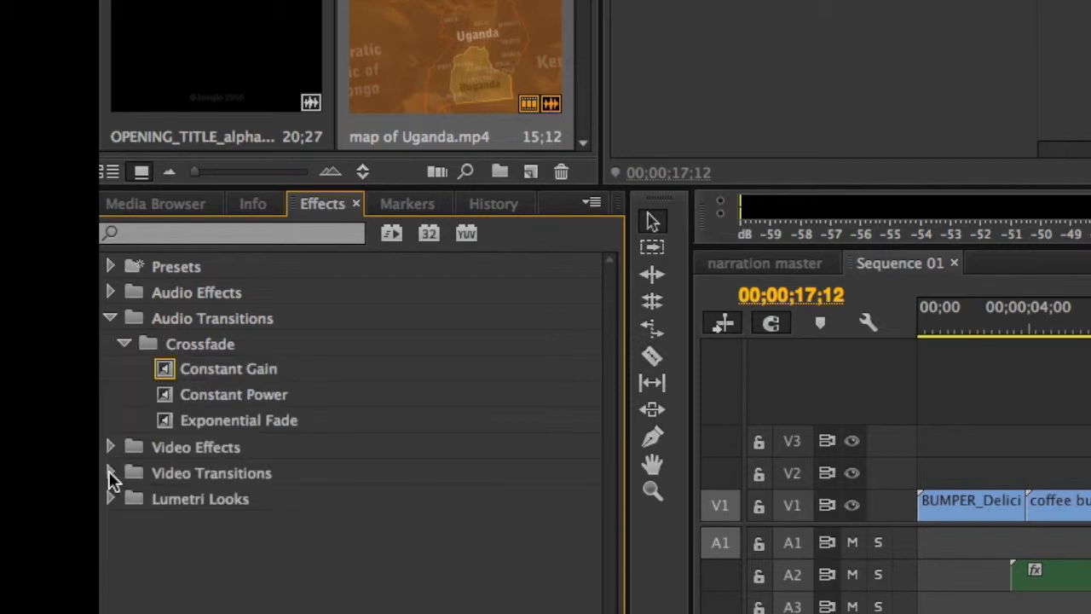
click(111, 474)
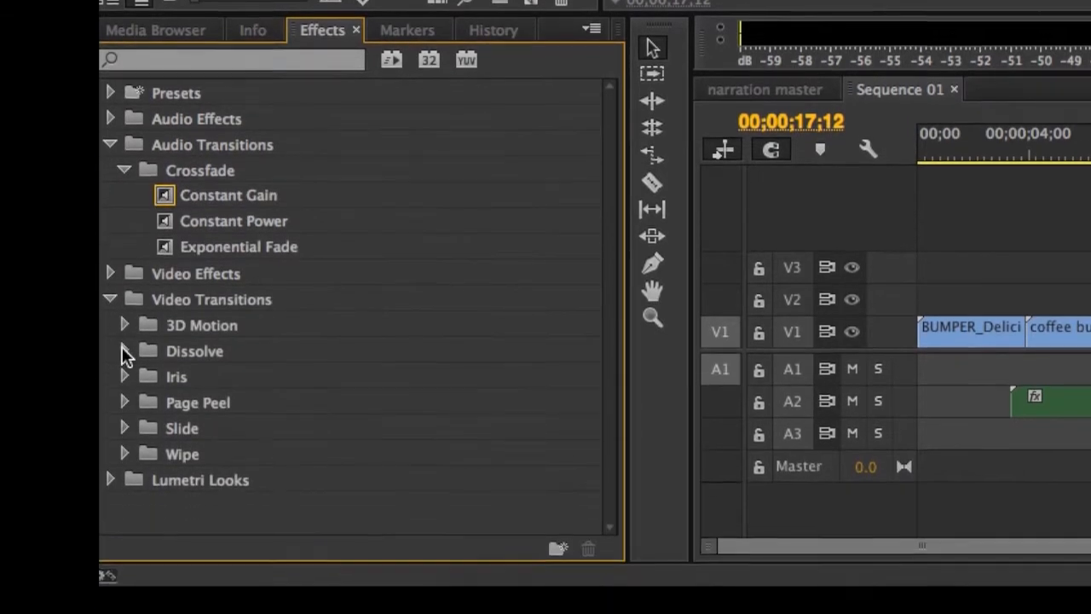
click(124, 351)
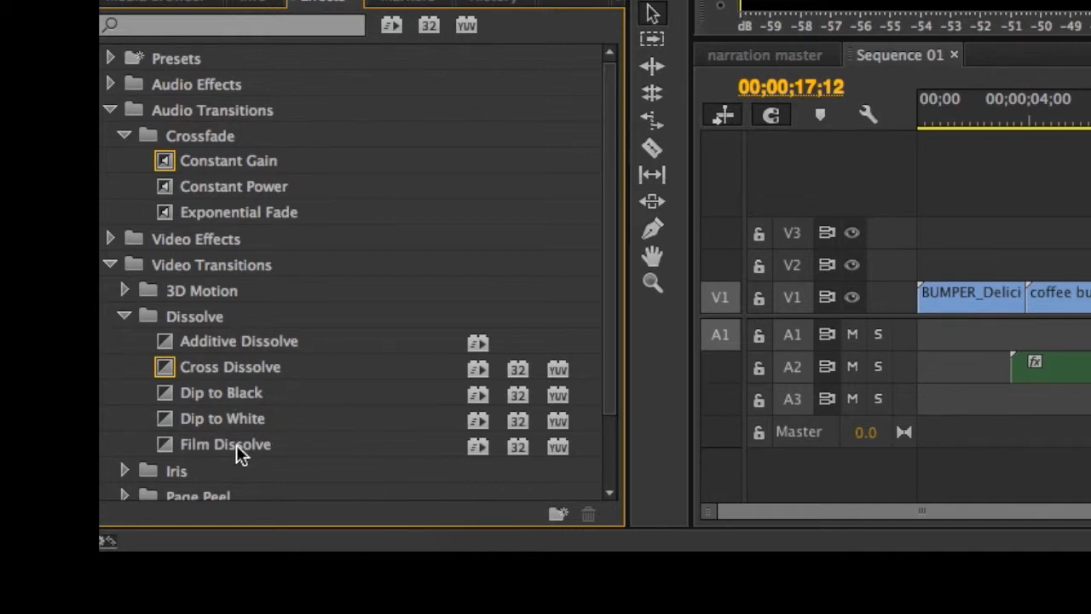
click(236, 444)
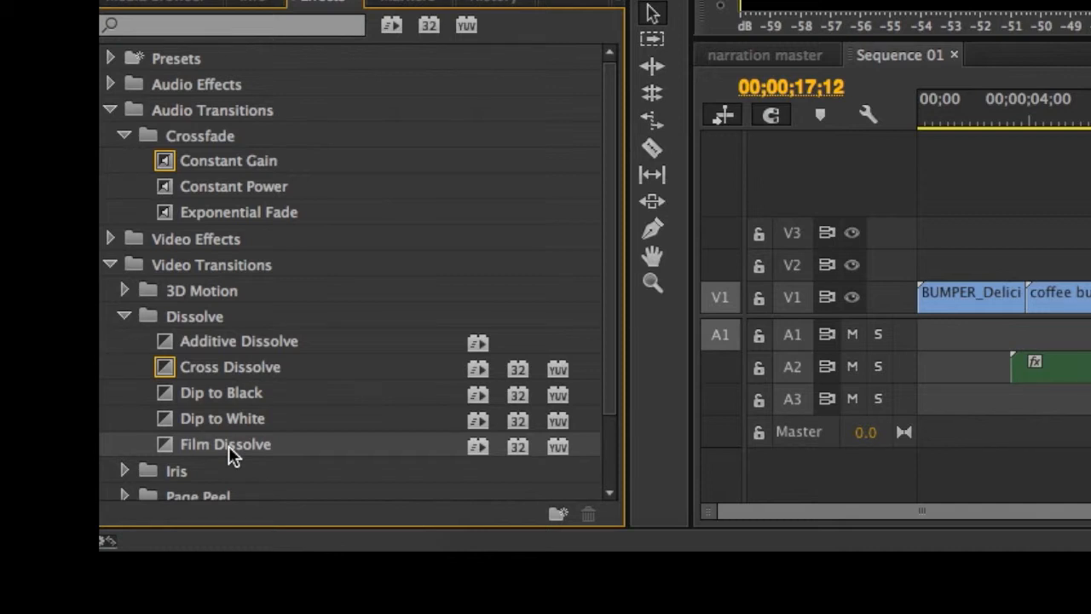
ctrl+click(229, 444)
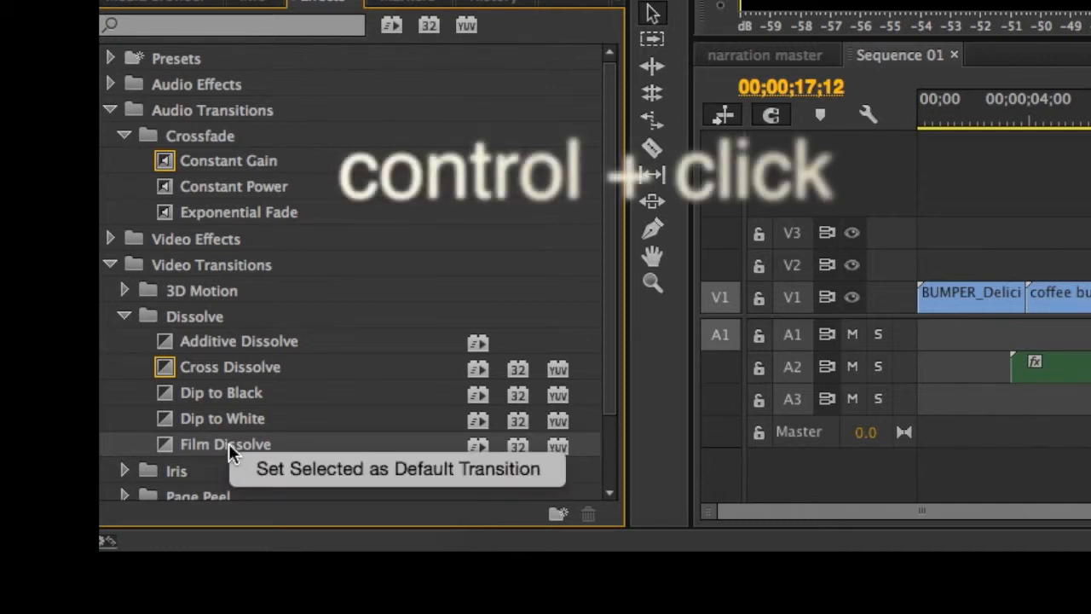
click(304, 471)
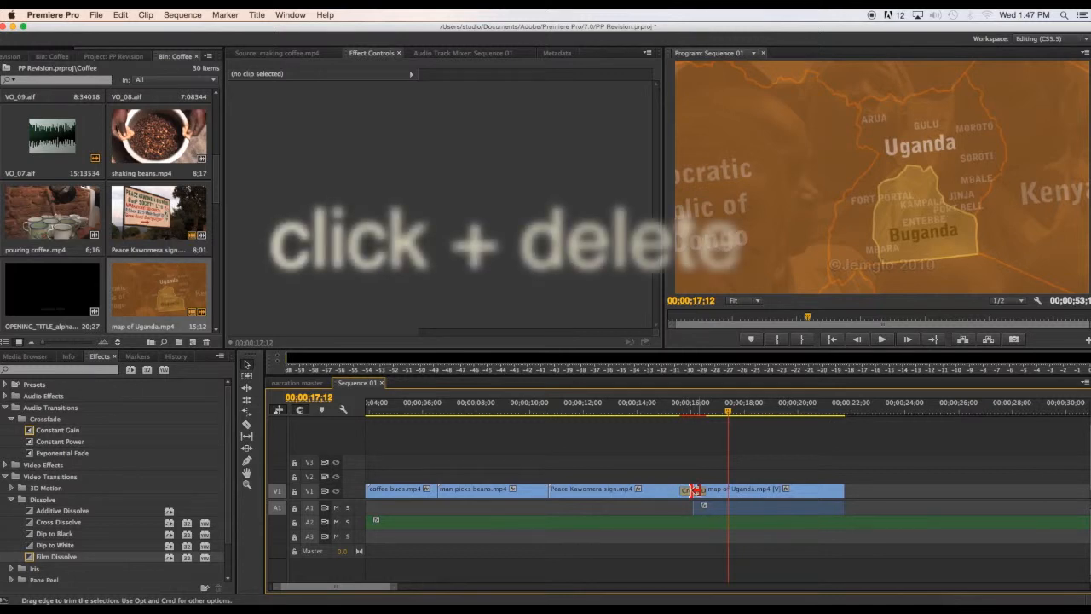
- Delete the Cross Dissolve before the map of Uganda clip, try placing a Film Dissolve on that cut, and undo it
click(693, 493)
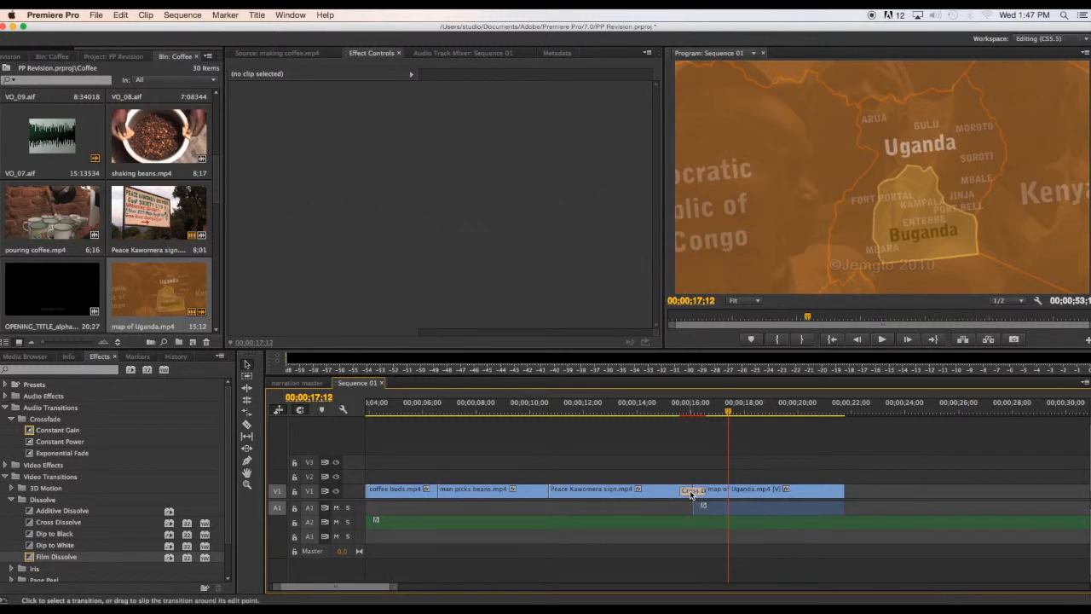
key(Delete)
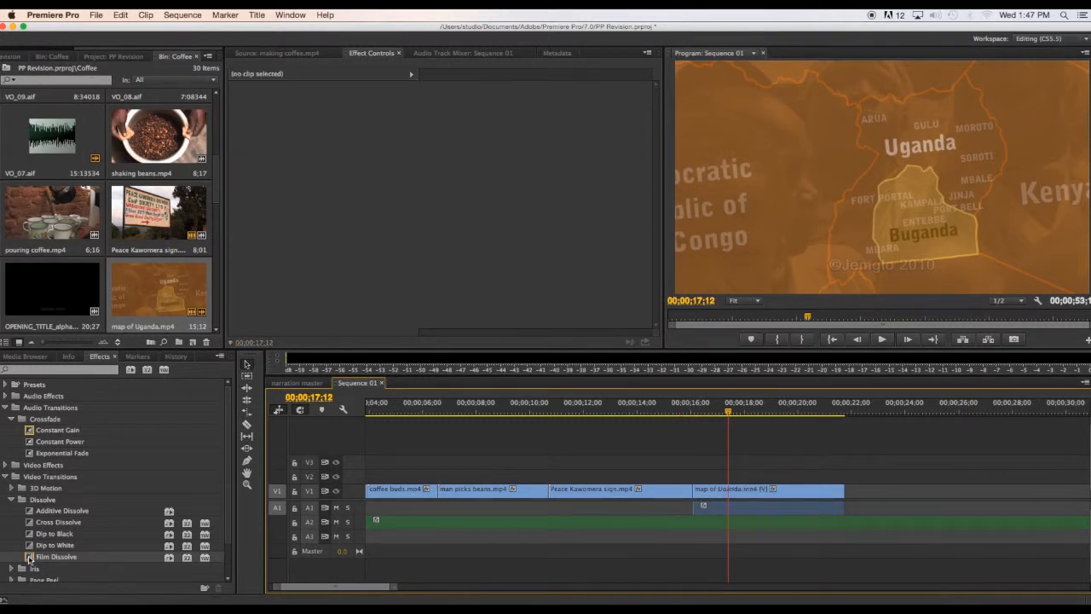
drag(30, 559, 150, 557)
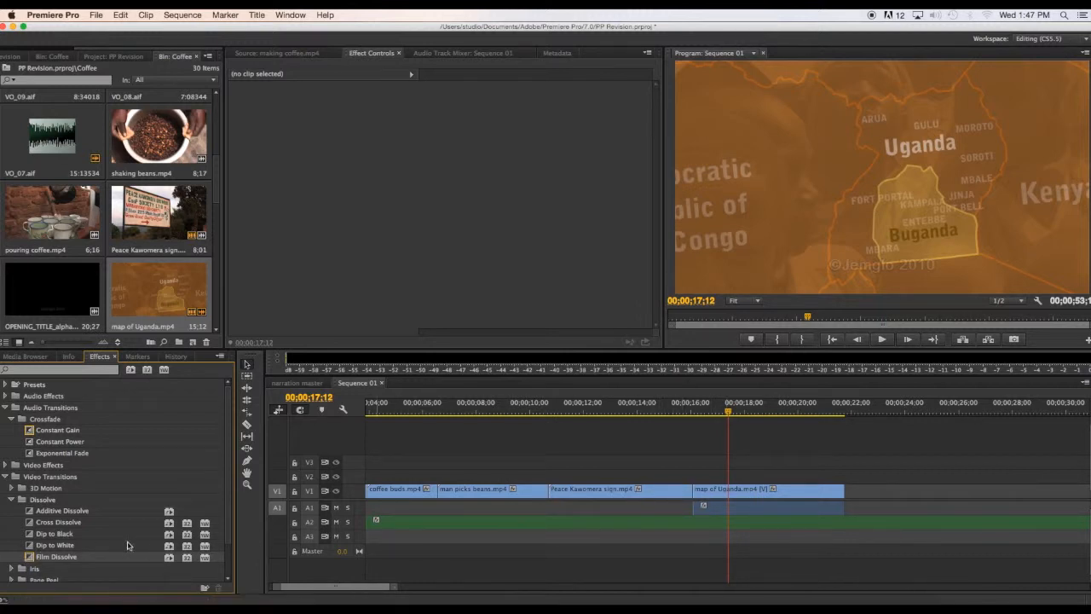
drag(62, 552, 429, 492)
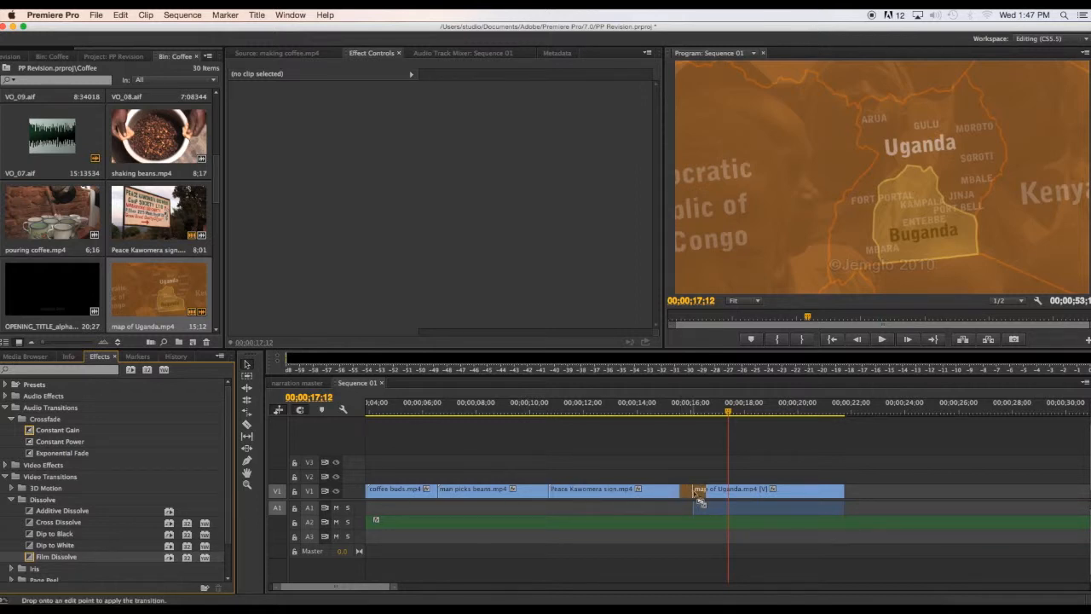
drag(699, 501, 701, 502)
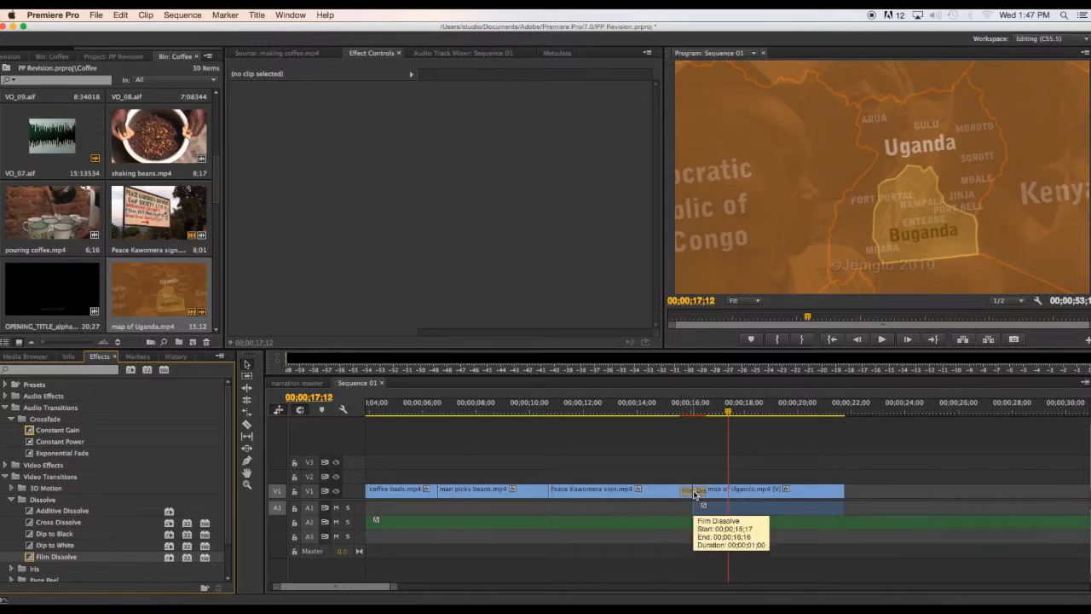
key(super+z)
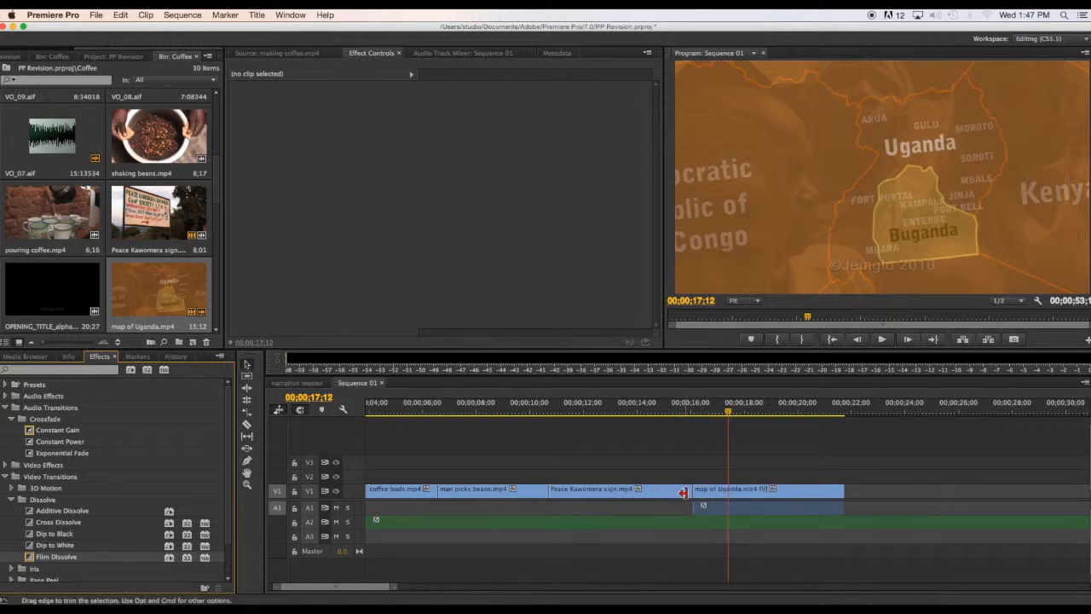
- Apply the default Film Dissolve transition at the cut between the Peace Kawomera sign and map of Uganda clips
right_click(688, 492)
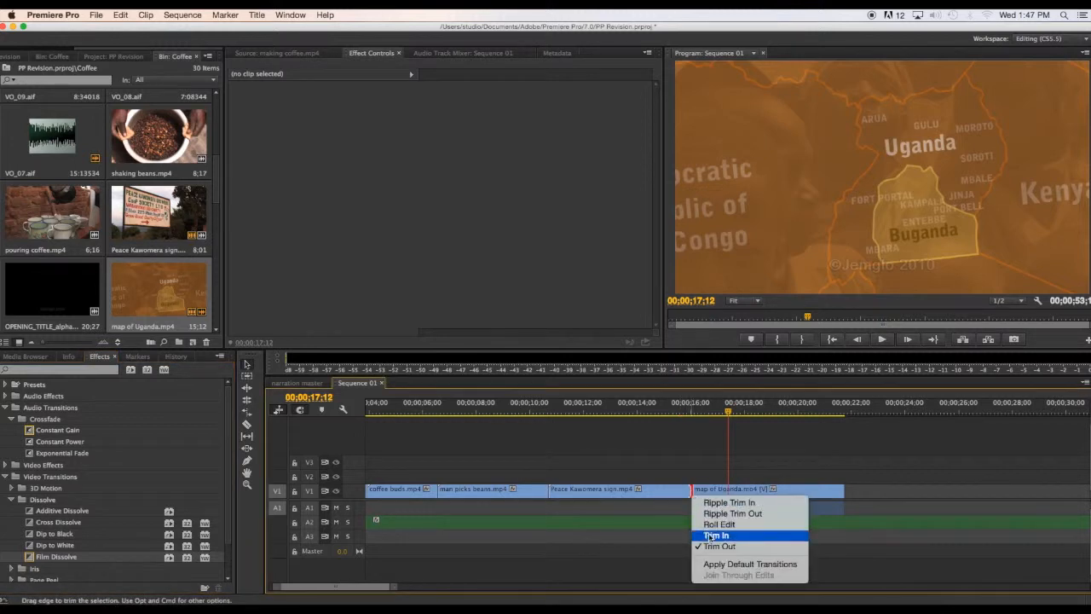
click(723, 564)
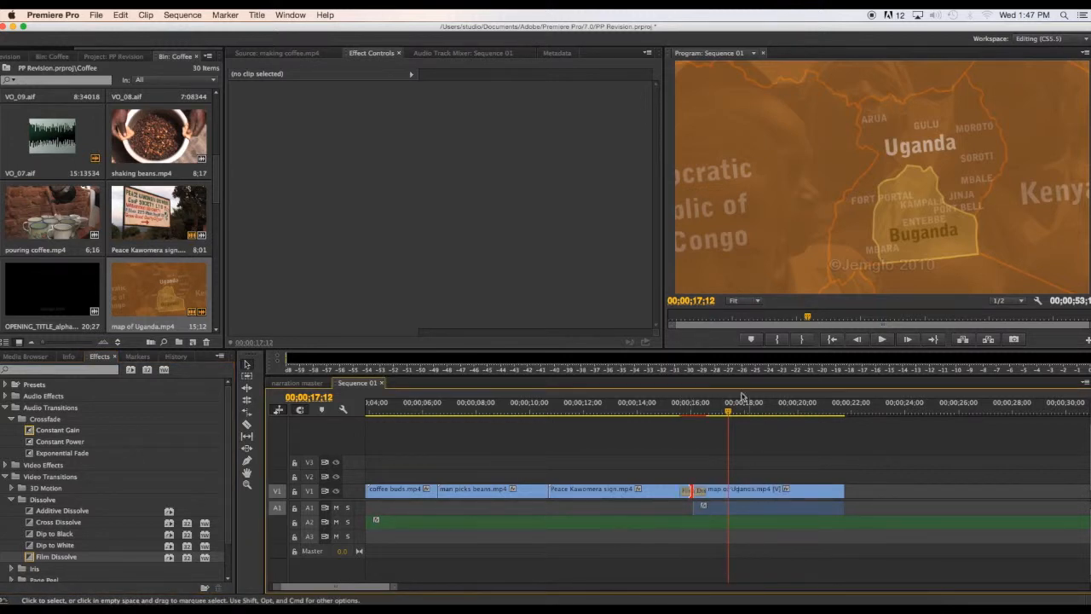
right_click(608, 492)
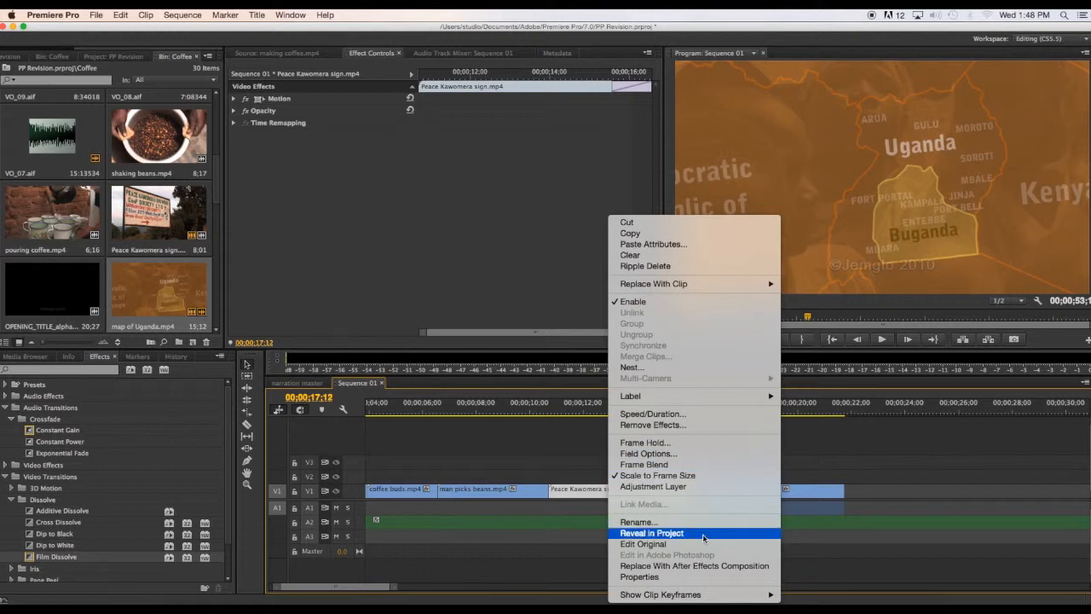
click(563, 462)
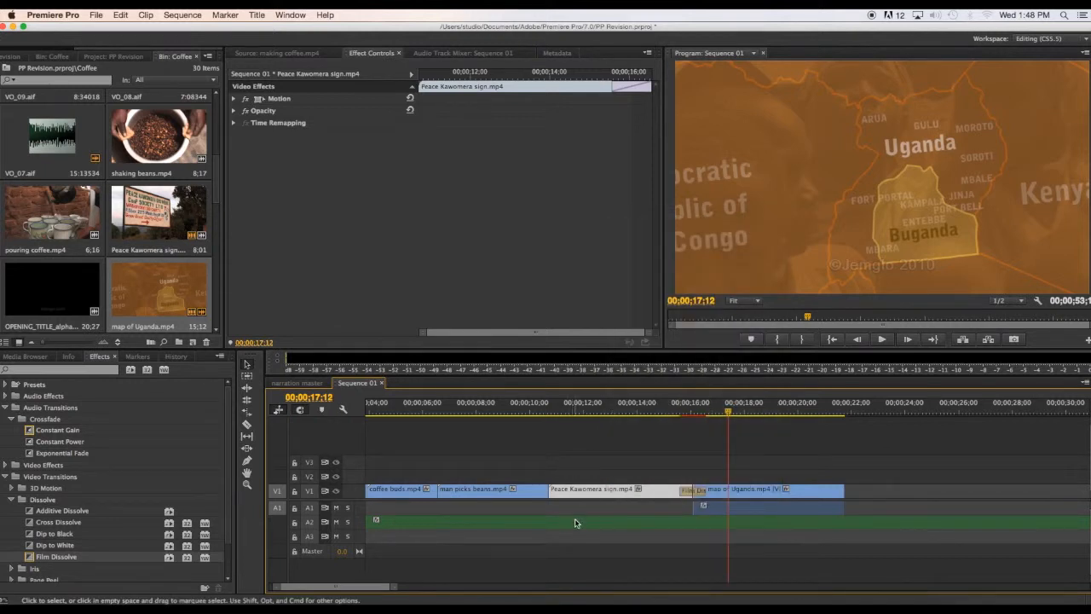
- Inspect the context options of the narration master and man picks beans clips in the sequence and the pouring coffee clip in the bin
right_click(575, 522)
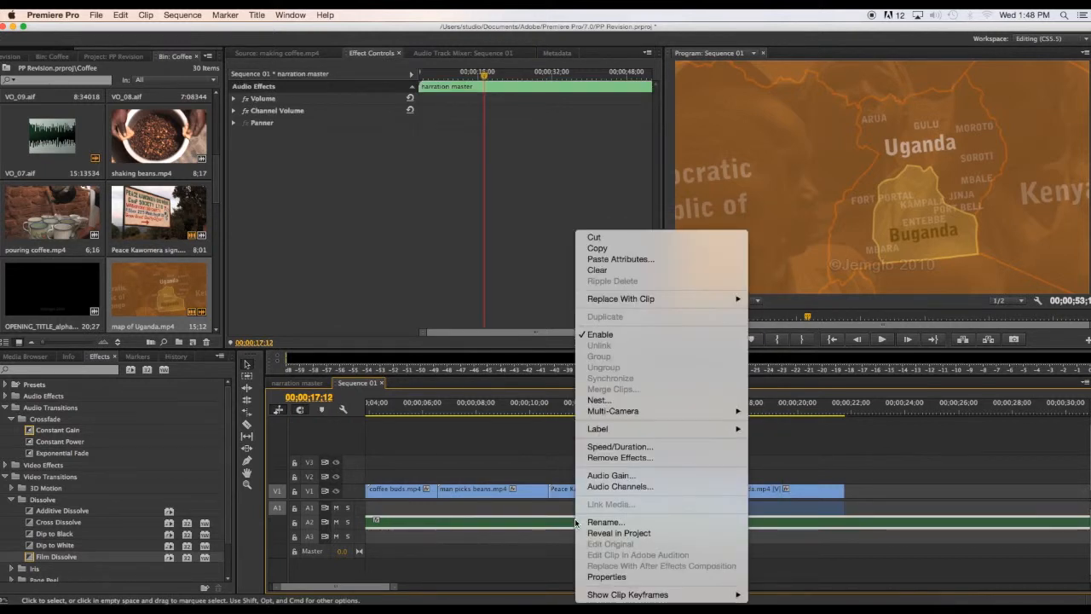
click(506, 473)
ctrl+click(492, 497)
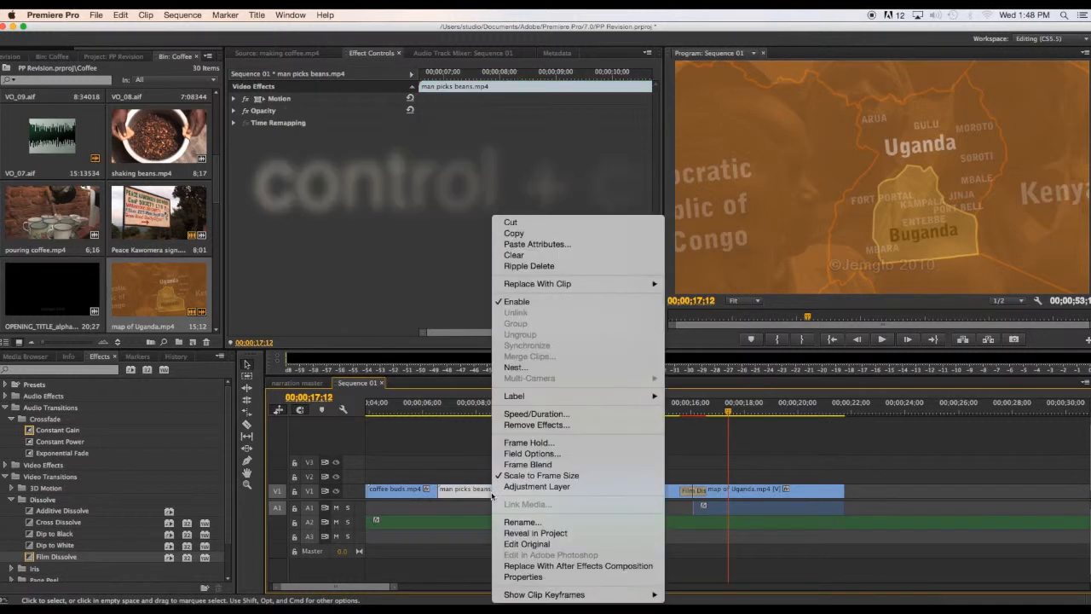
key(Escape)
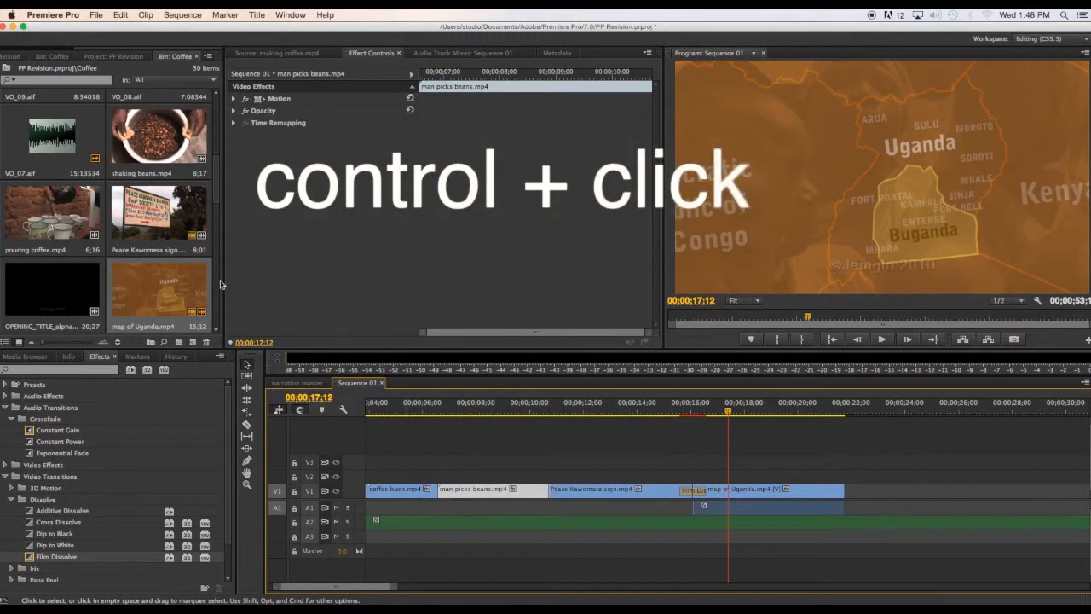
ctrl+click(30, 207)
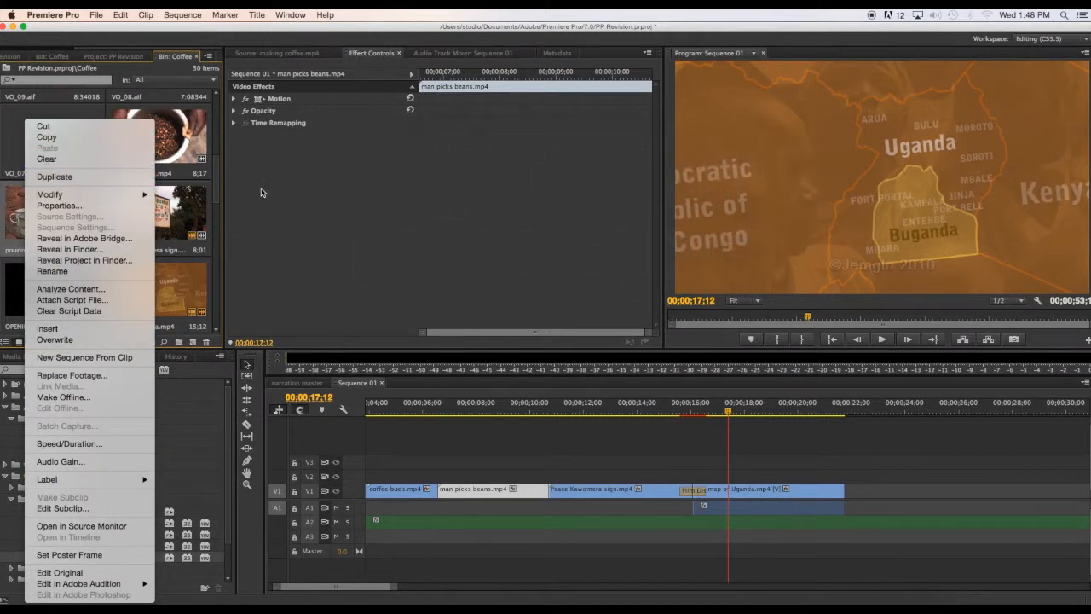
click(282, 199)
- Play through the Film Dissolve to 00;00;19;26 and place map of Africa.mp4 on V3 starting at that point
mouse_move(650, 410)
mouse_down()
mouse_move(640, 410)
mouse_move(653, 409)
mouse_up()
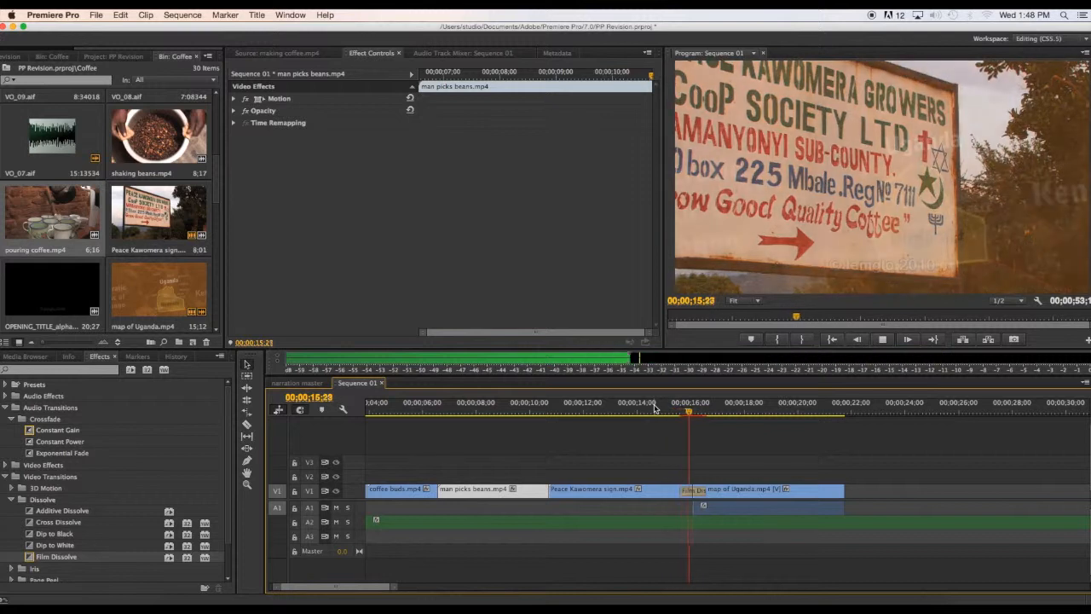
key(space)
scroll(139, 285, down, 3)
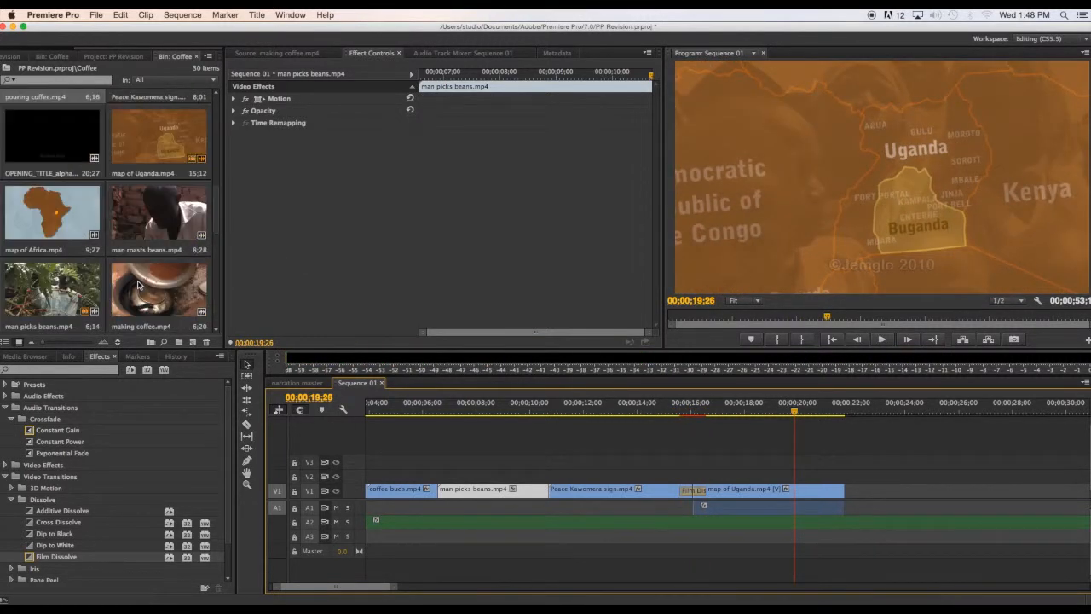
click(62, 213)
drag(747, 399, 795, 463)
- Play back the map of Africa section and trim the clip's end to 00;00;21;23
click(780, 413)
key(space)
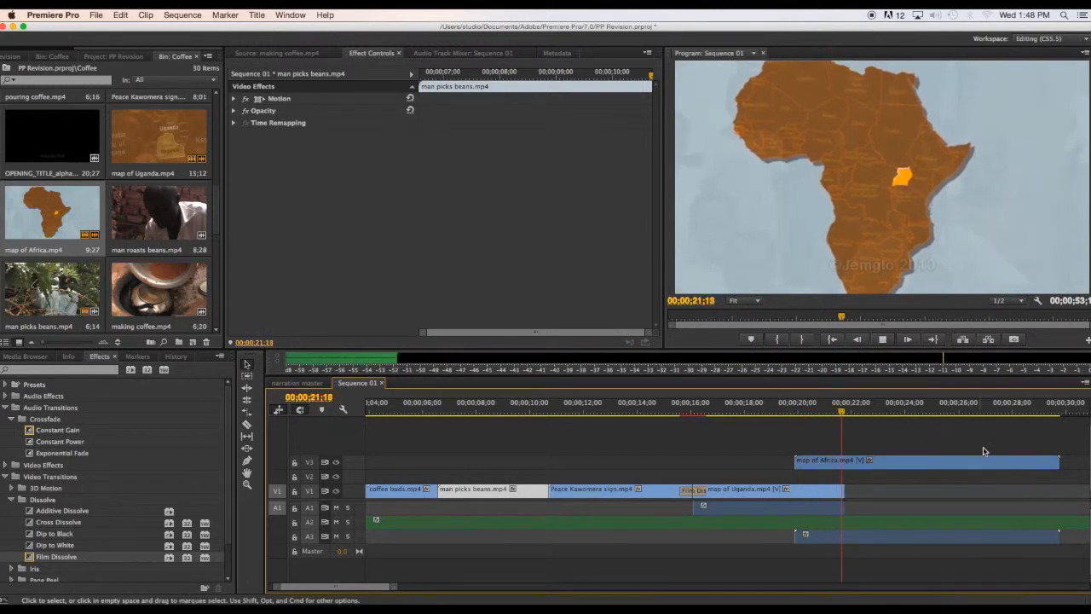
key(space)
drag(1057, 463, 845, 466)
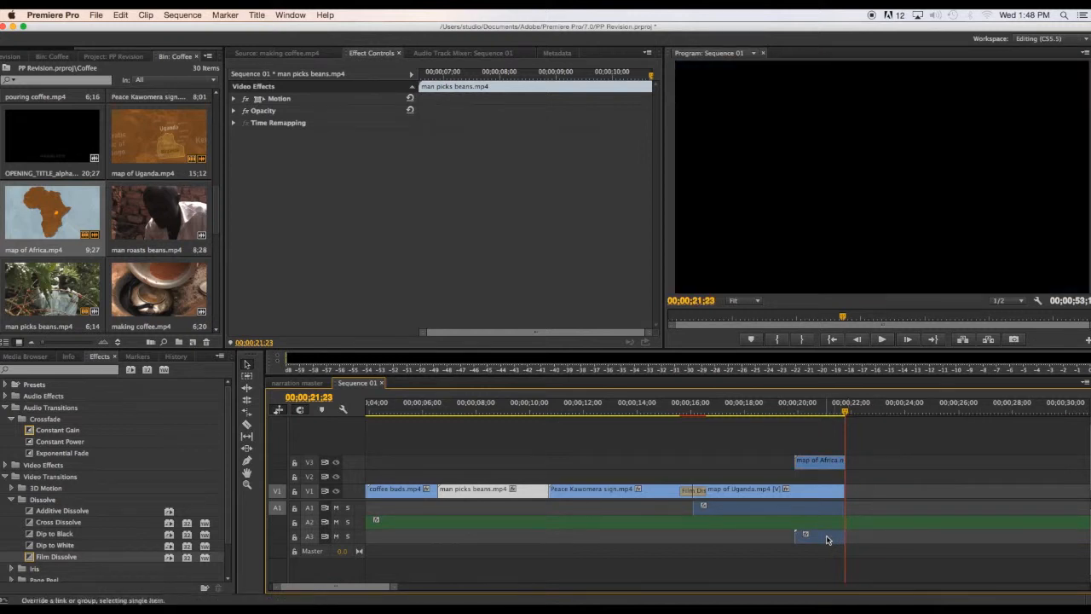
- Delete the map of Africa clip's audio and overwrite the end of the map of Uganda clip on V1 with its video
click(827, 539)
key(Delete)
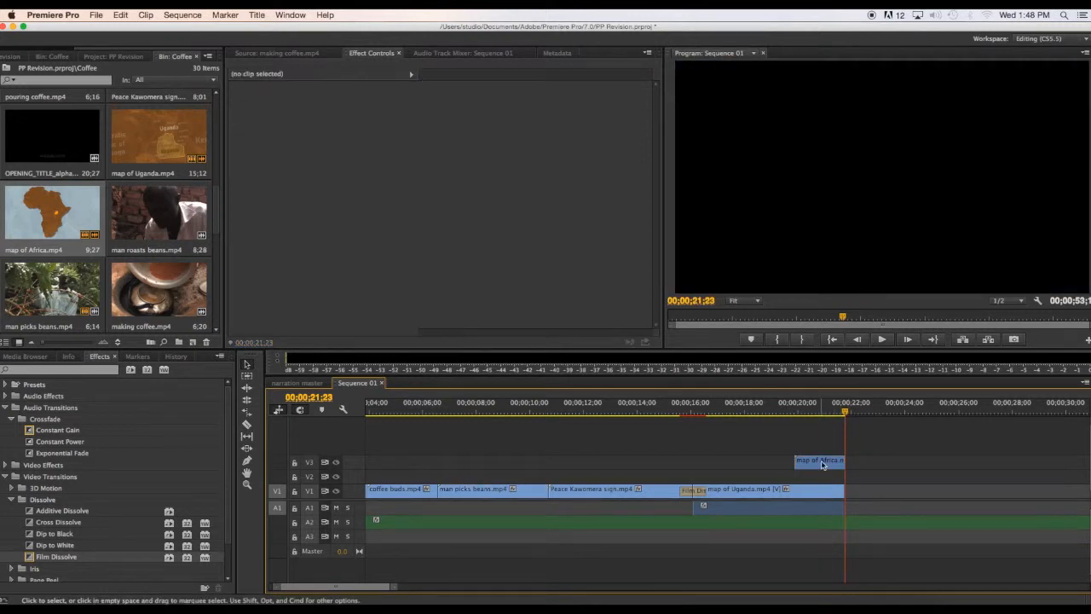
drag(823, 464, 824, 479)
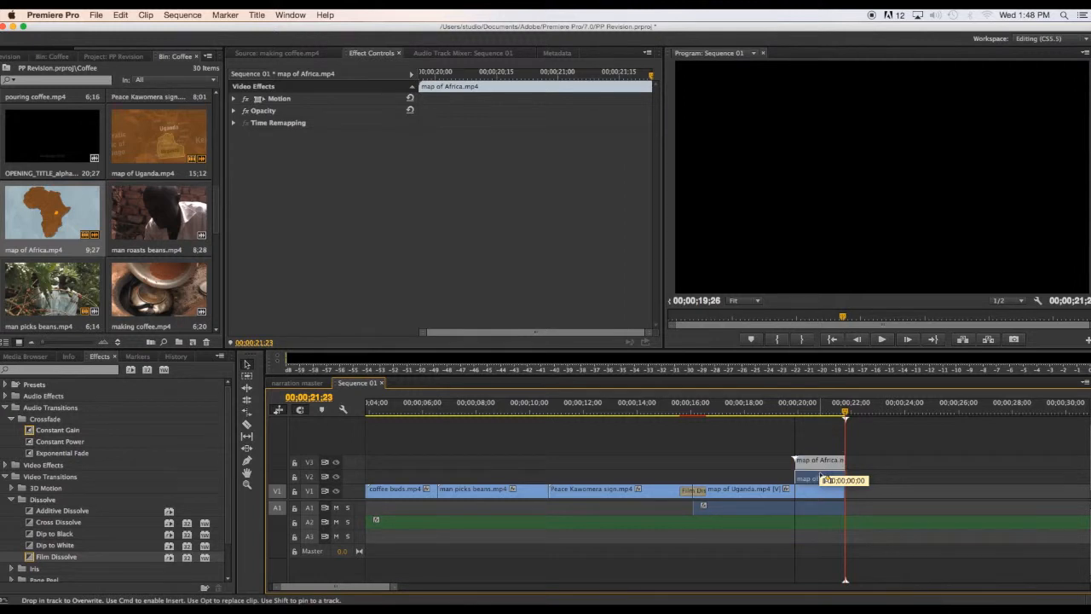
drag(824, 479, 827, 495)
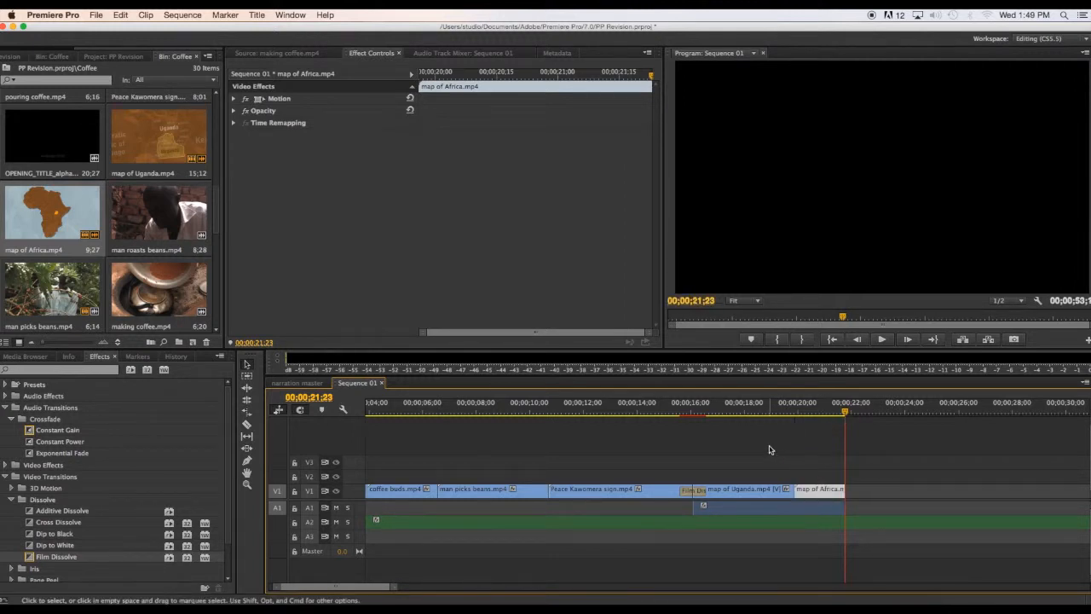
- Apply the default Film Dissolve transition at the start of the map of Africa clip and play it back
mouse_move(799, 414)
mouse_down()
mouse_move(786, 414)
mouse_move(824, 413)
mouse_move(795, 414)
mouse_up()
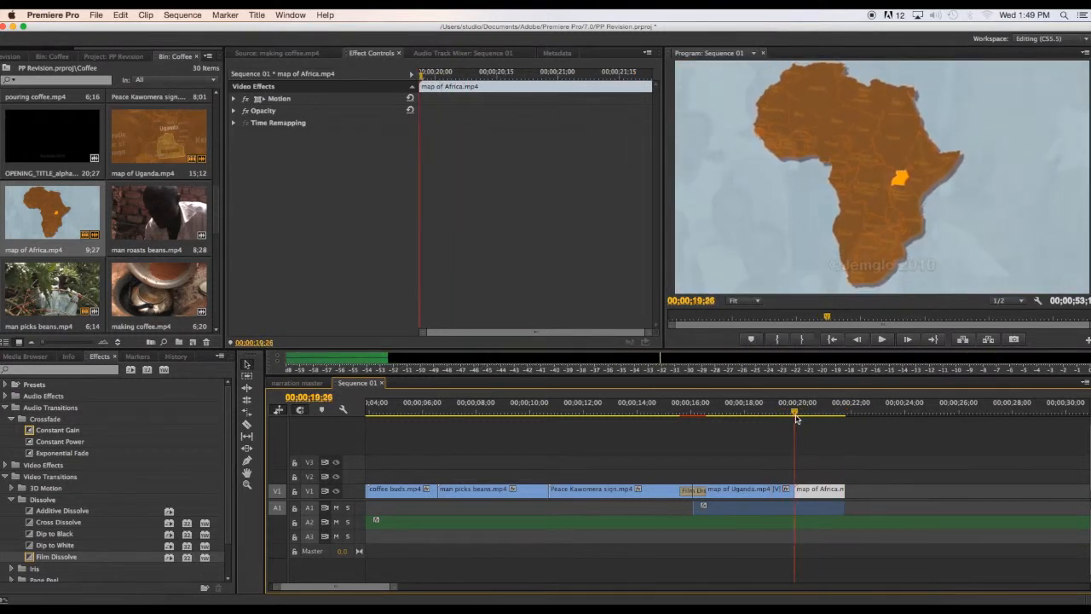
right_click(800, 491)
click(827, 564)
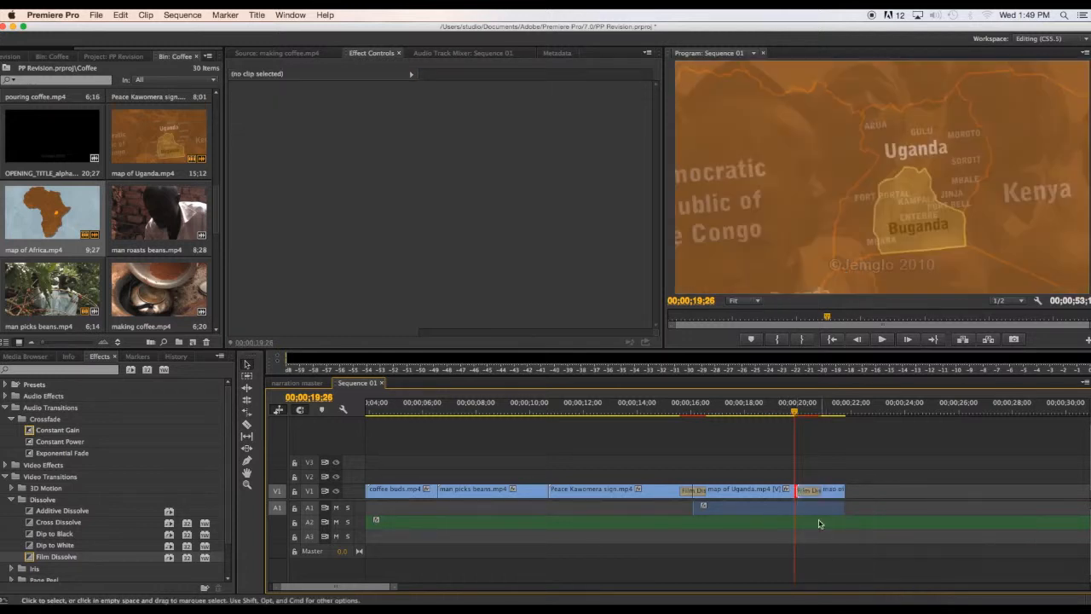
click(765, 411)
key(space)
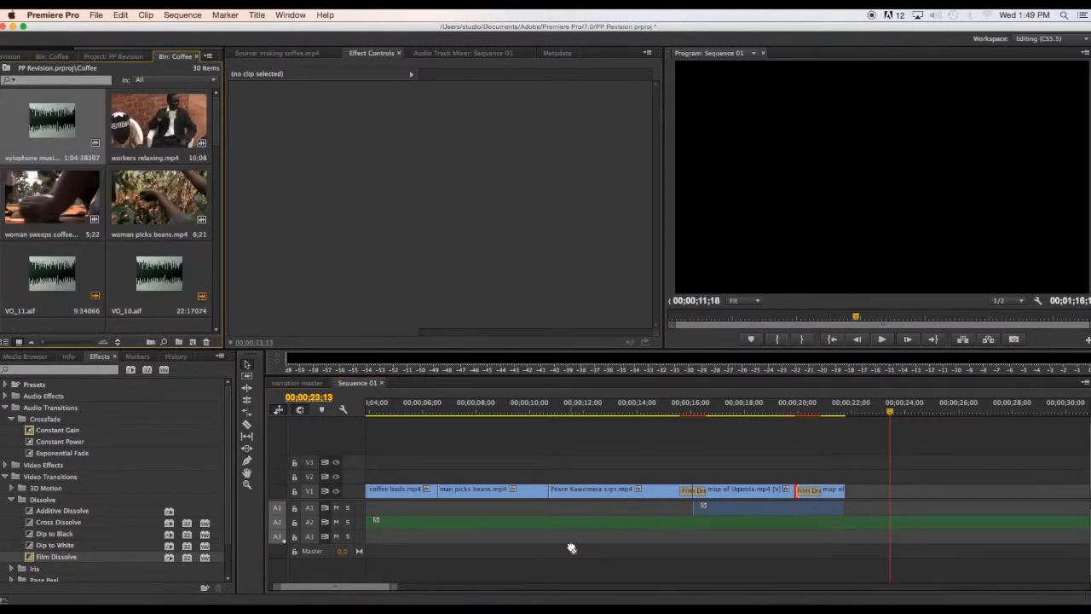
- Add xylophone music.aiff on the audio tracks from A3 down and shift it to start slightly before the map of Africa clip ends
drag(570, 546, 844, 545)
mouse_move(848, 413)
mouse_down()
mouse_move(820, 414)
mouse_move(839, 413)
mouse_up()
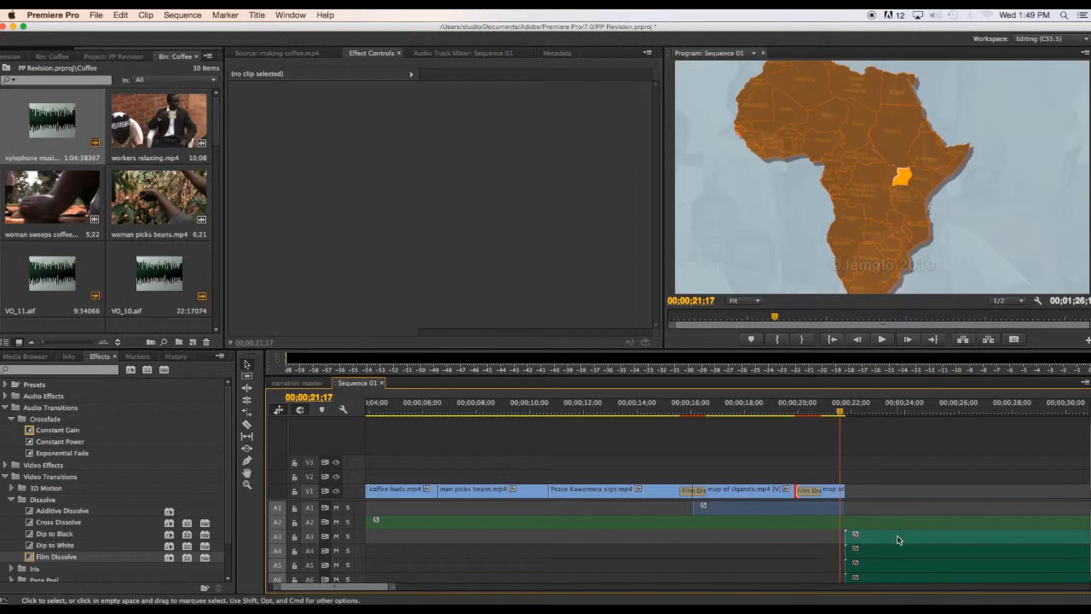
drag(898, 539, 883, 543)
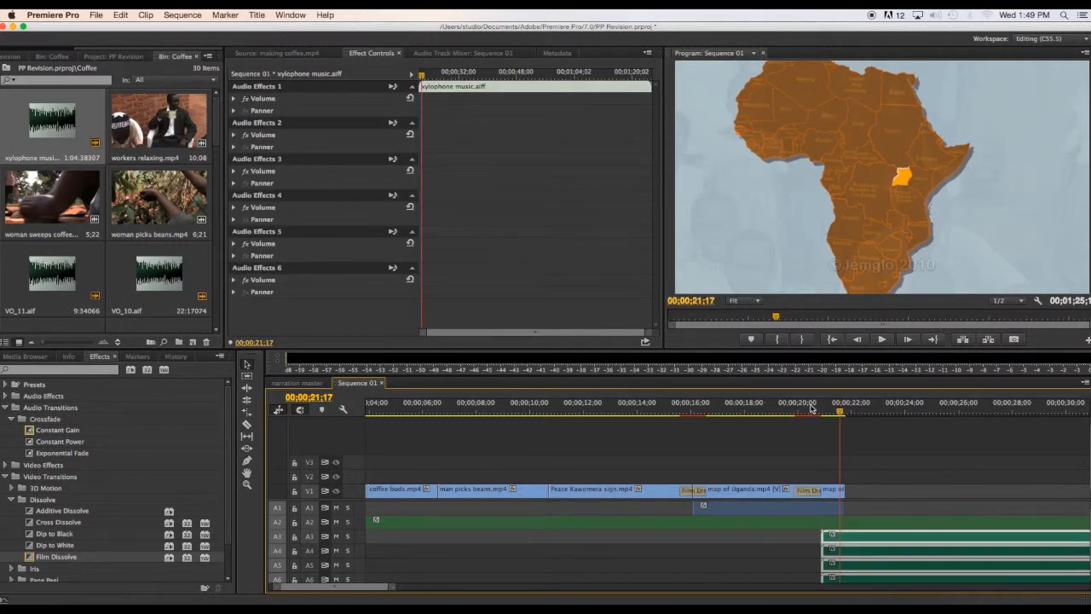
key(space)
key(space)
- Apply the default audio transitions to the start of the xylophone music on its tracks and play it back
right_click(827, 548)
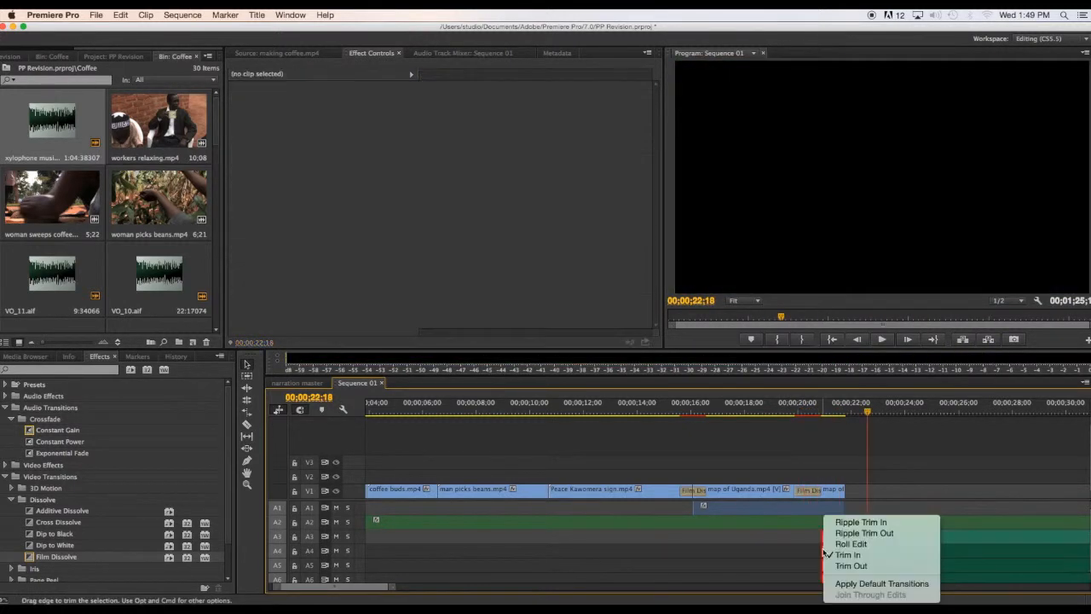
click(850, 584)
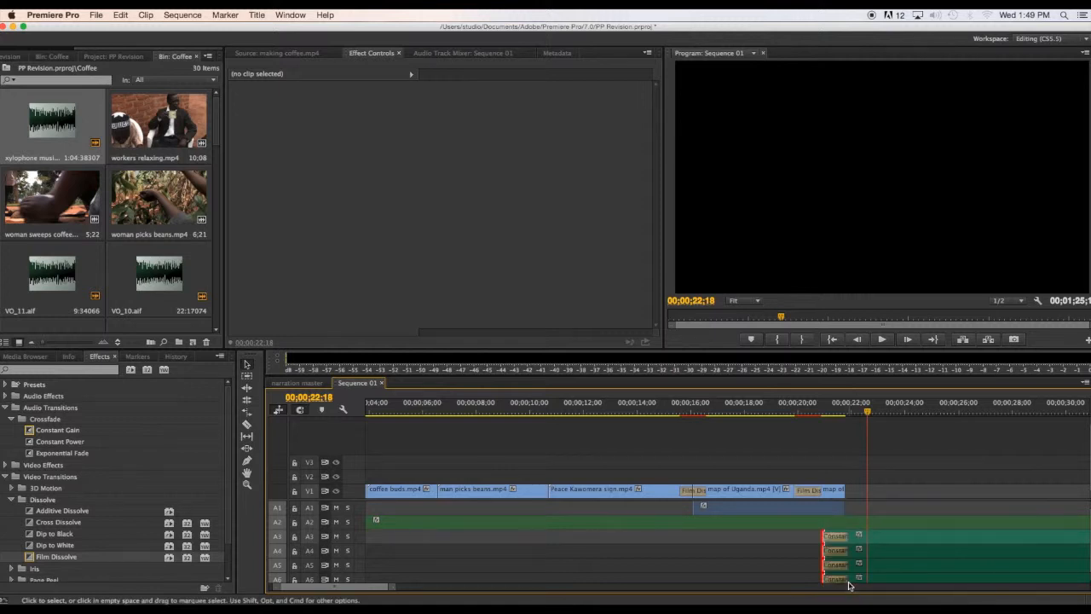
click(822, 416)
key(space)
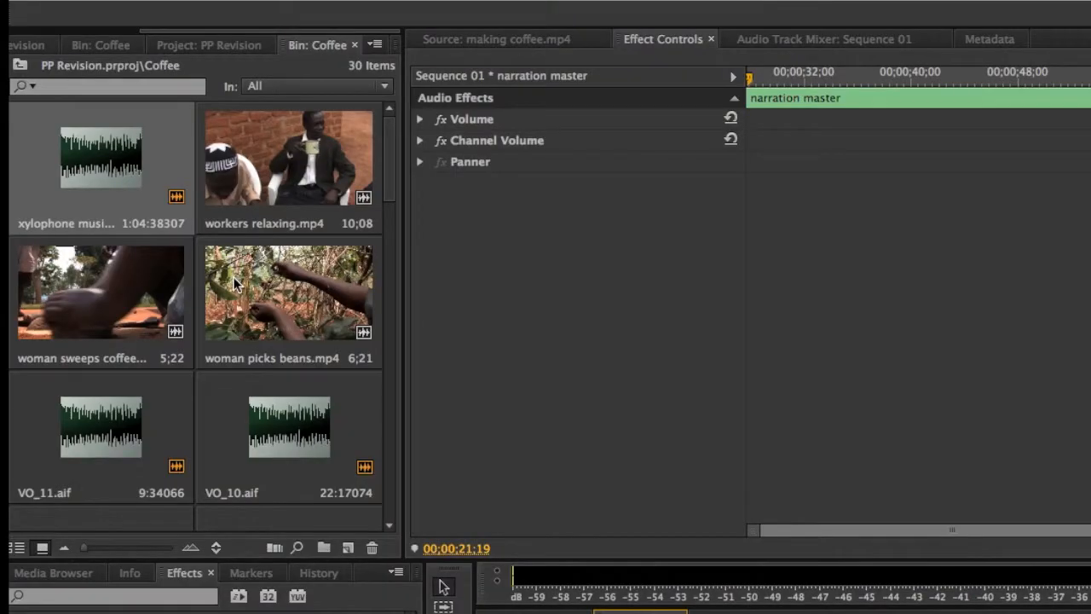
- Mark in and out points on woman picks beans.mp4 for a 2;20 selection and place it on V1 after the map of Africa clip
click(237, 284)
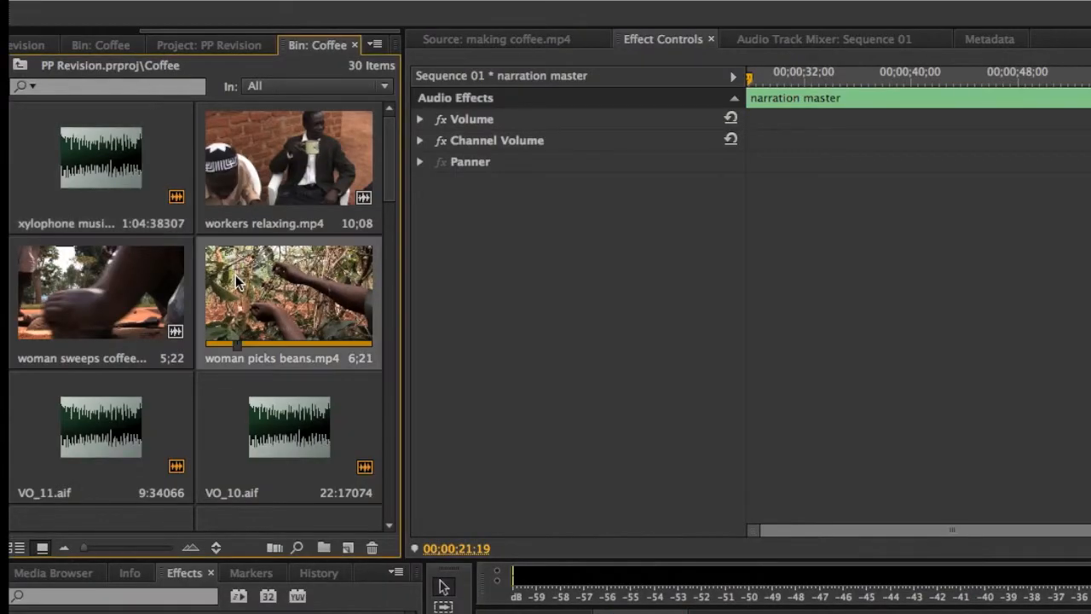
key(i)
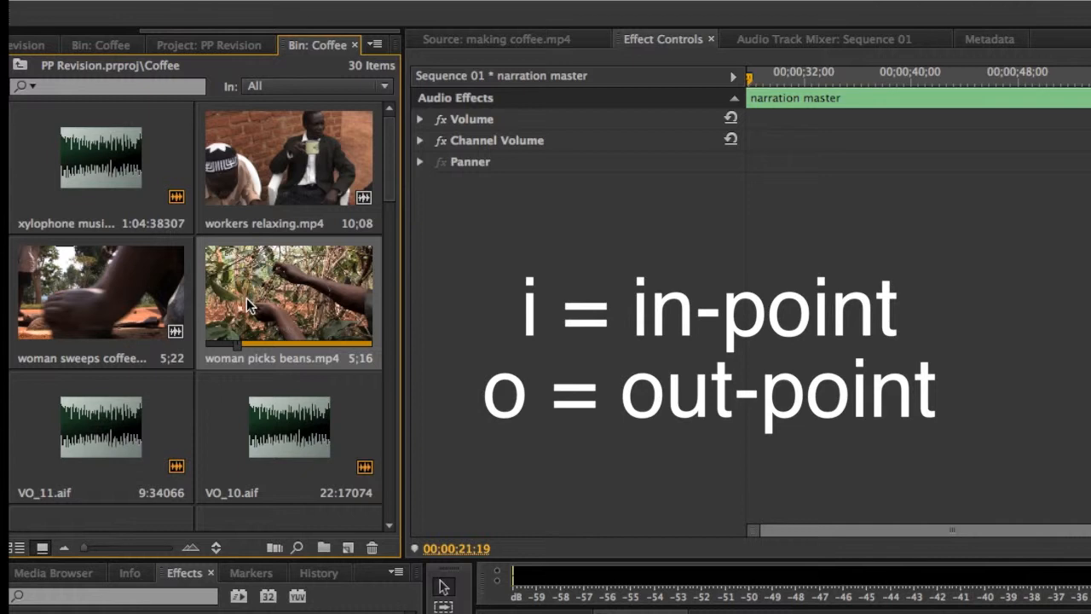
key(space)
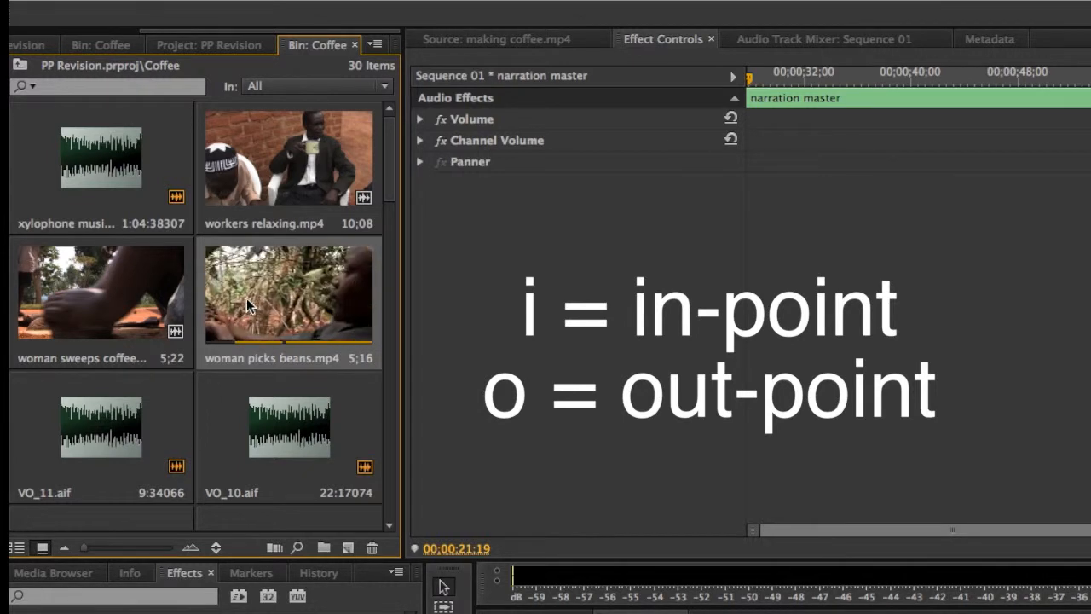
key(o)
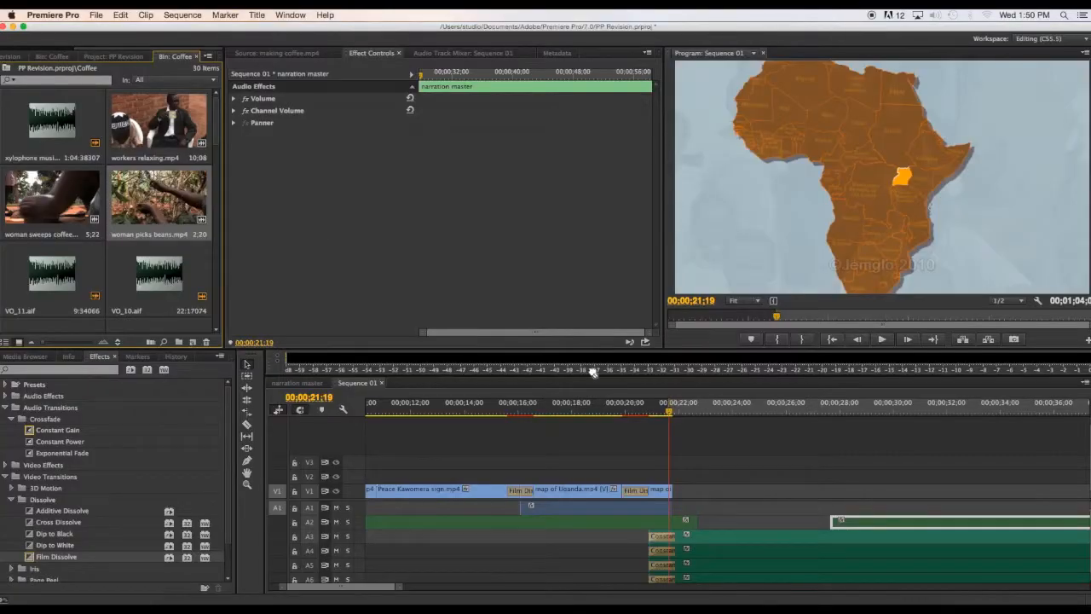
drag(269, 274, 675, 491)
- Play the join before the woman picks beans clip and trim the map of Africa clip's end to match the Uganda audio's end
key(space)
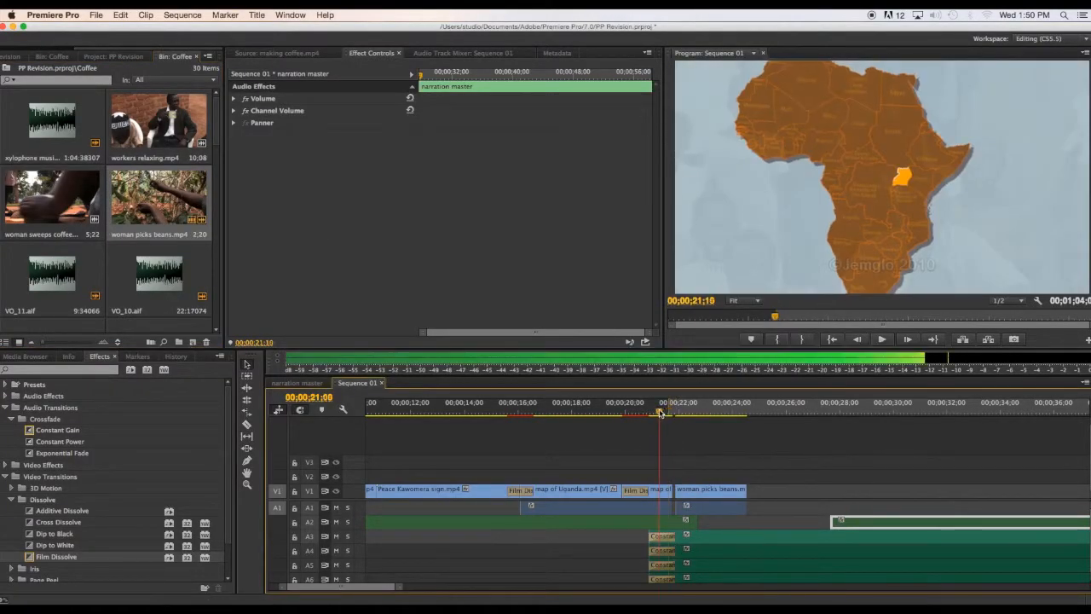
key(space)
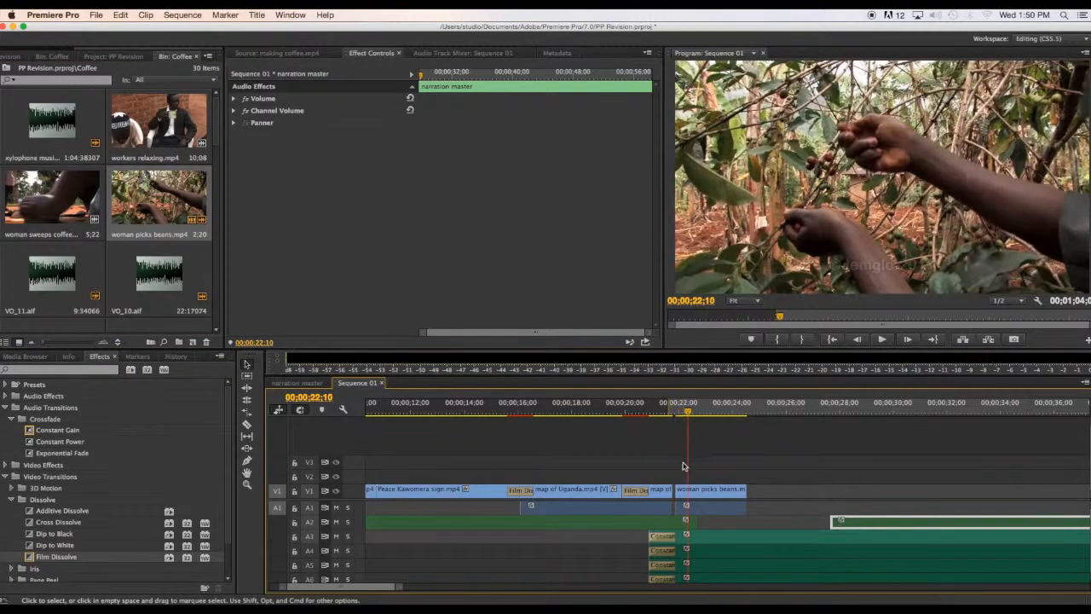
click(672, 407)
key(space)
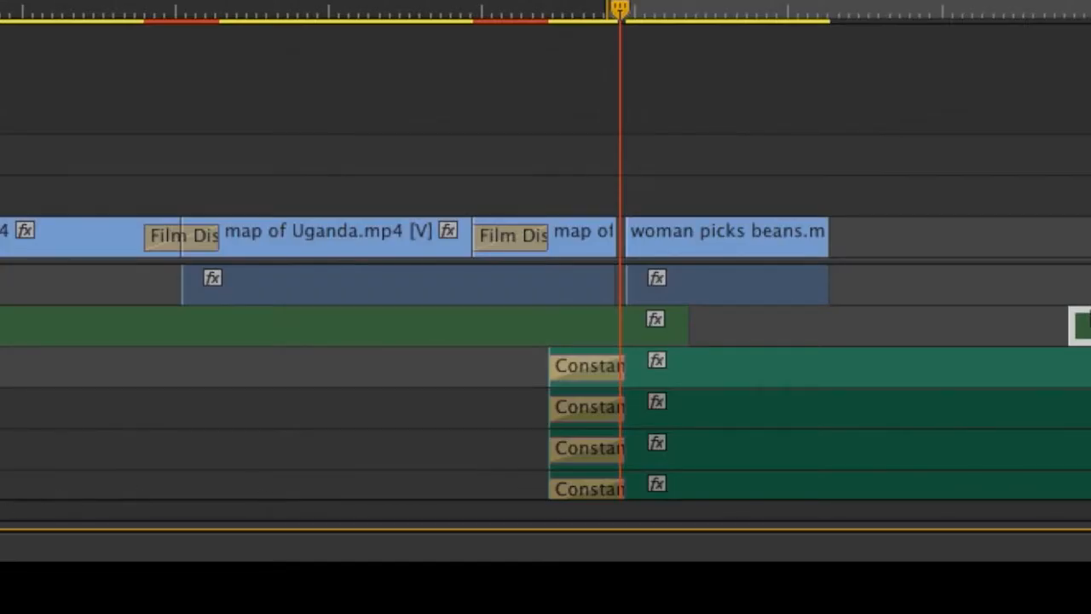
key(minus)
key(minus)
key(equal)
key(equal)
key(equal)
key(equal)
key(equal)
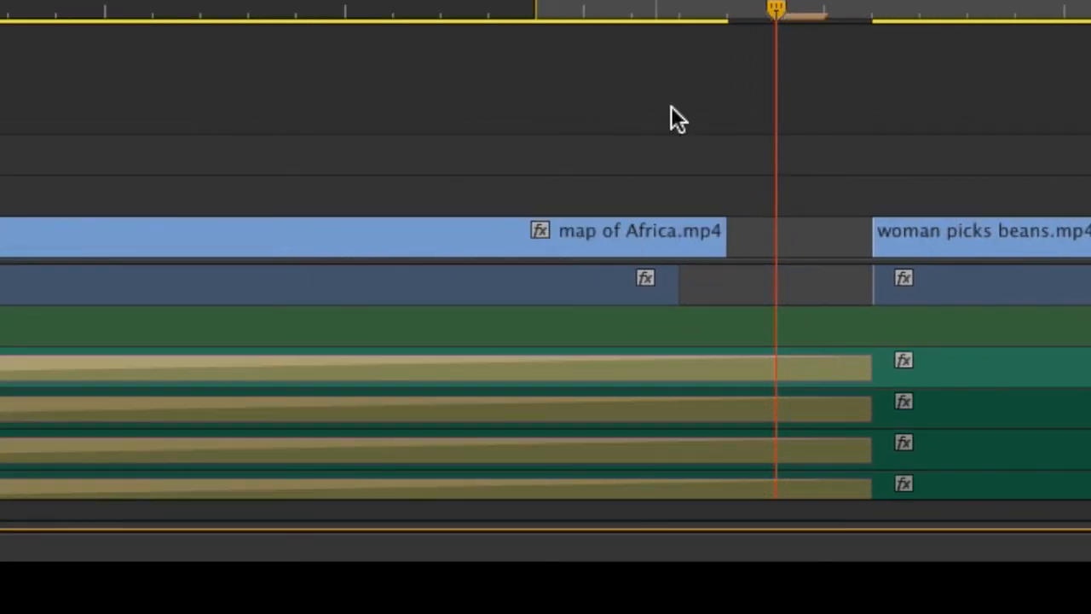
drag(706, 233, 675, 236)
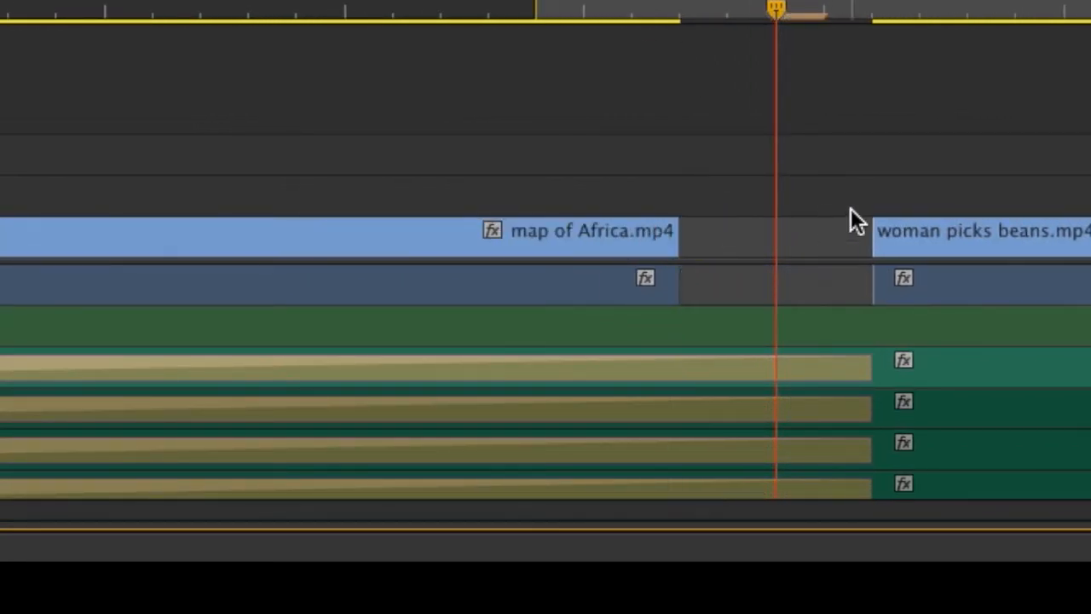
- Close the gap by moving the woman picks beans clip against the end of the map of Africa clip and play the result
click(814, 233)
drag(961, 231, 767, 245)
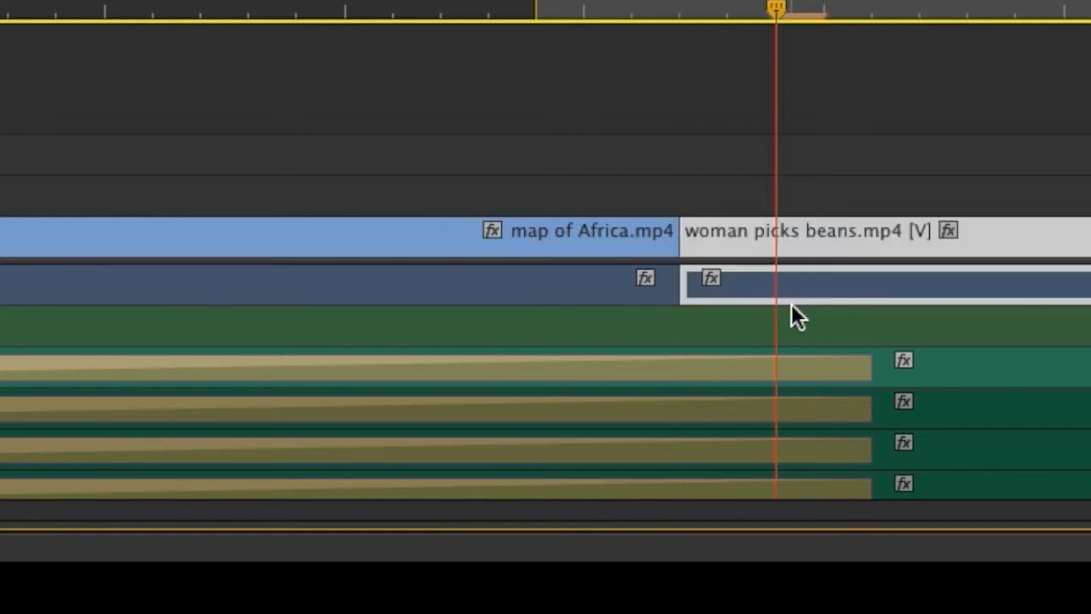
drag(365, 588, 430, 586)
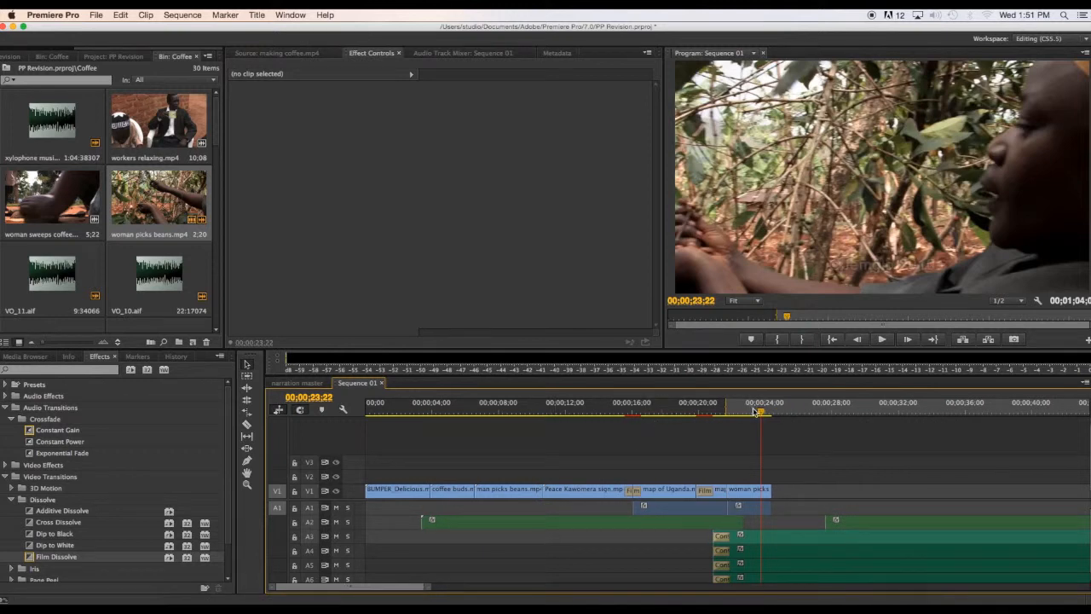
drag(754, 411, 721, 413)
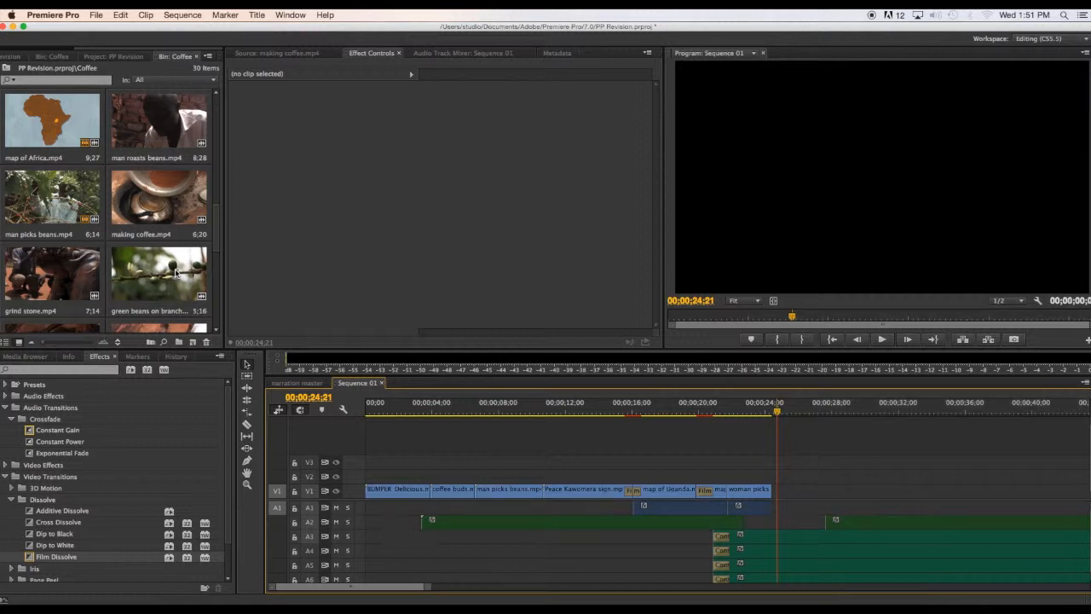
- Place green beans on branch.mp4 on V1 directly after the woman picks beans clip
click(152, 274)
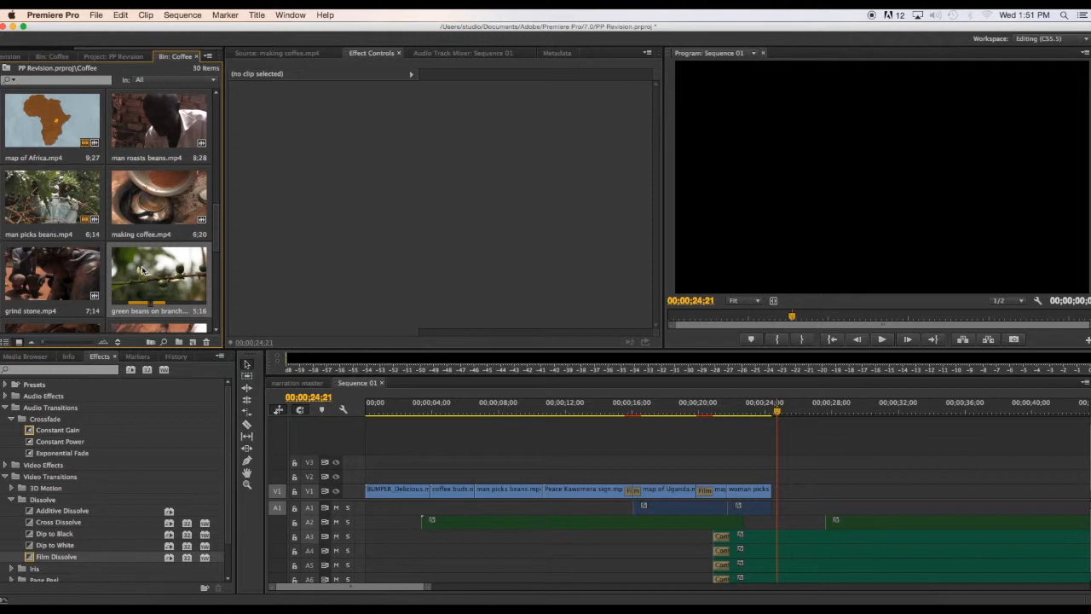
drag(143, 270, 785, 496)
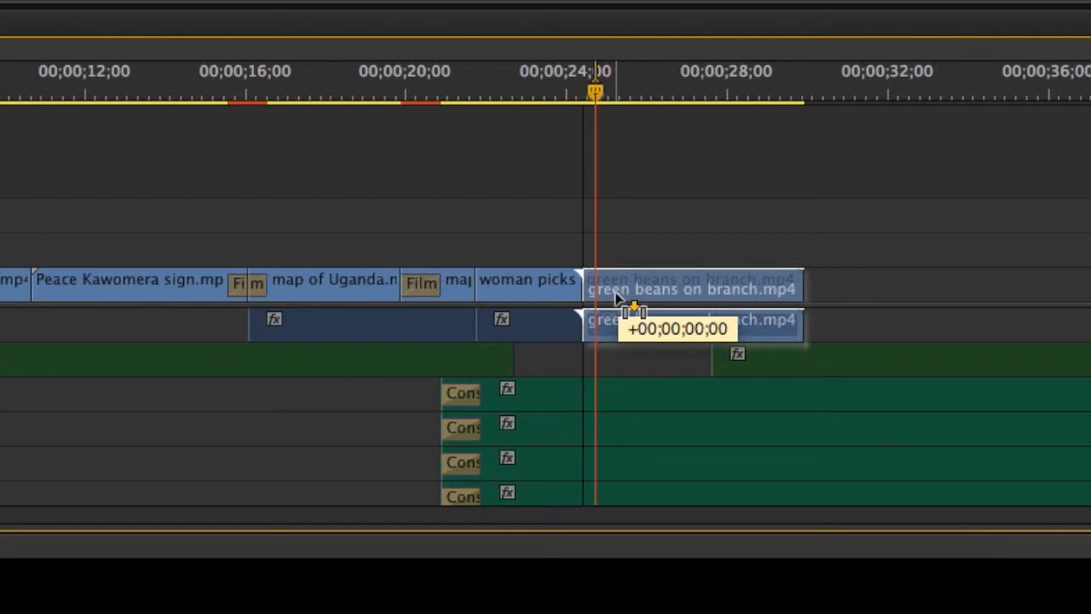
mouse_move(620, 296)
mouse_down()
mouse_move(671, 295)
mouse_move(620, 296)
mouse_up()
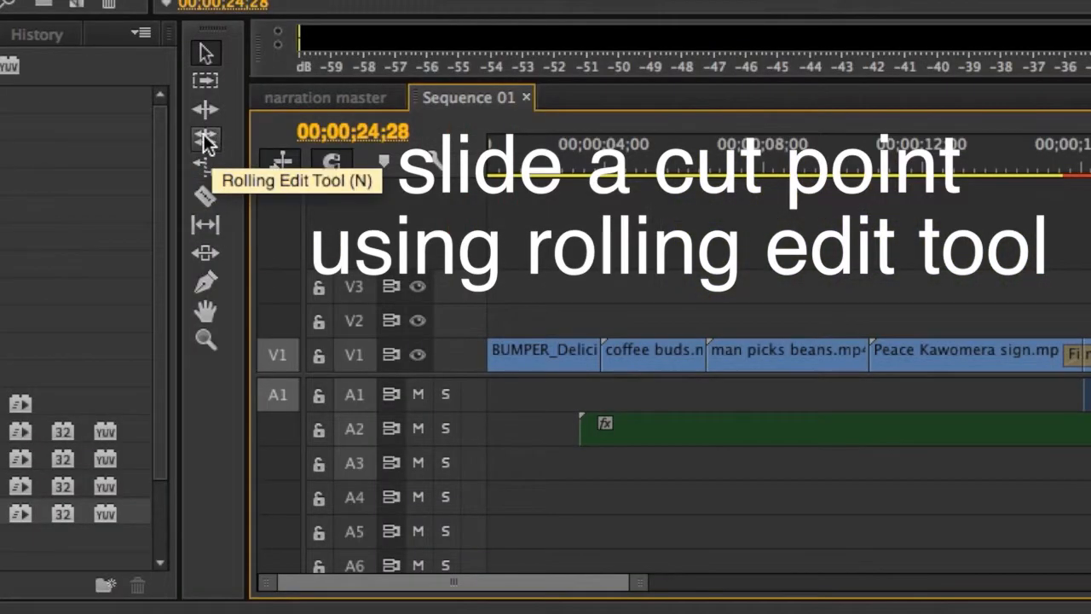
- Roll the cut between the woman picks beans and green beans on branch clips to 00;00;24;28 and play across it
click(205, 141)
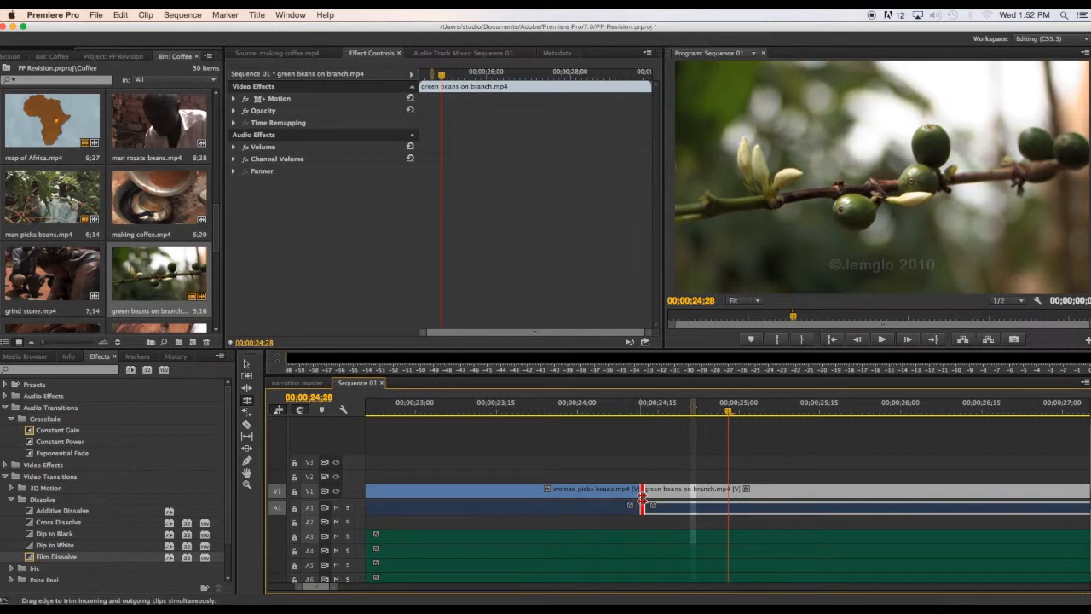
drag(642, 496, 727, 503)
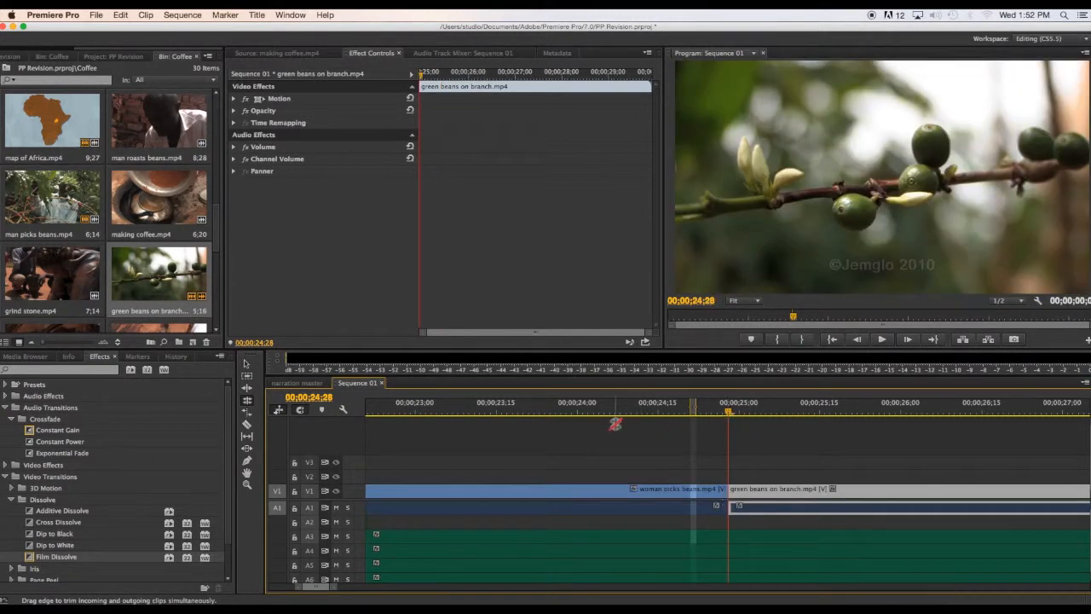
drag(604, 408, 635, 425)
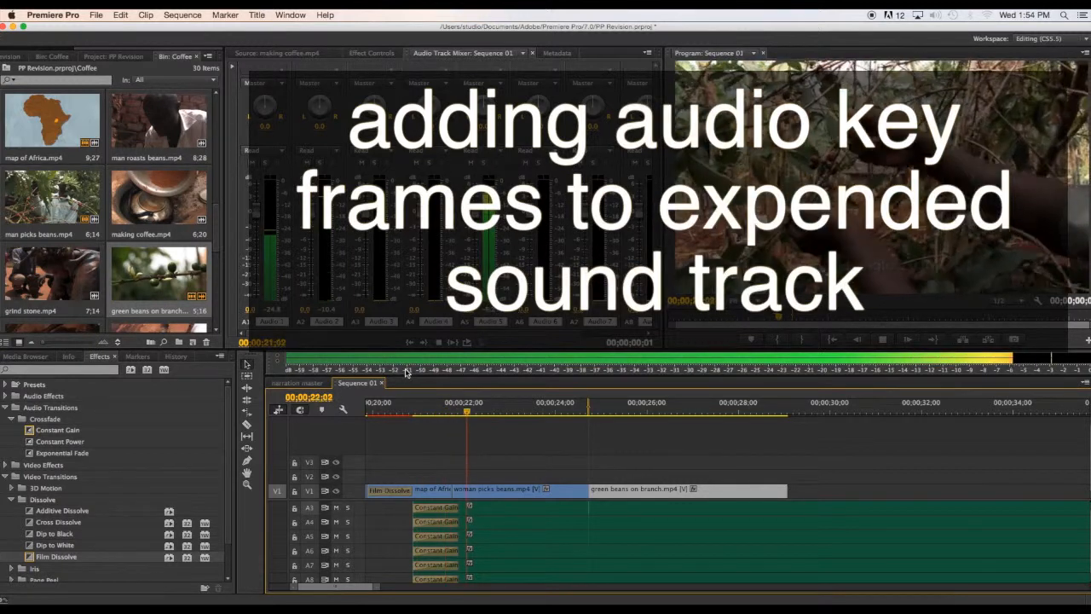
key(space)
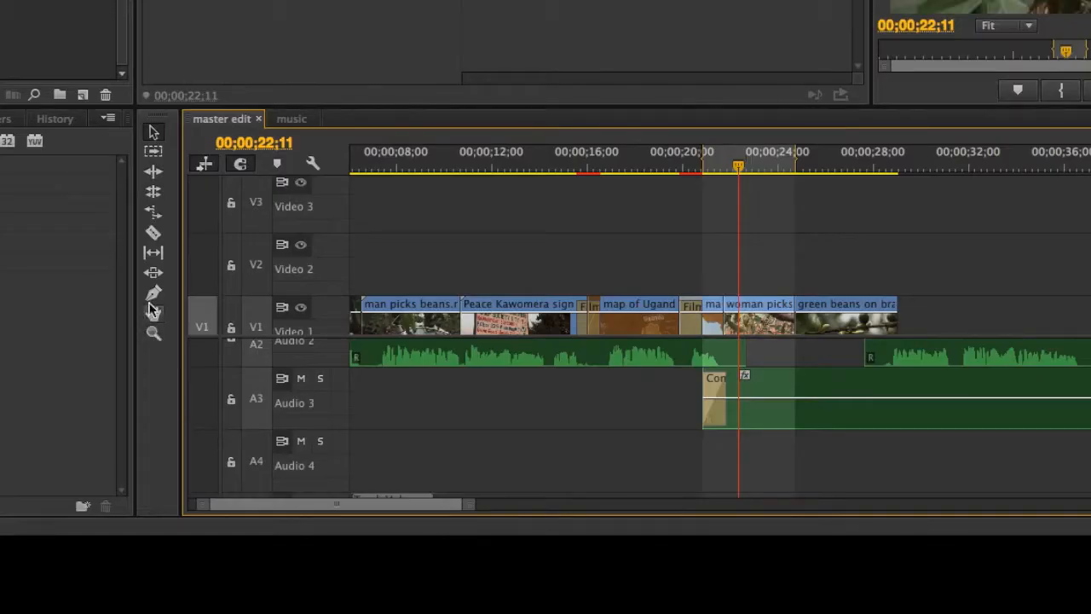
- Add two Pen tool volume keyframes to the A3 music around 00;00;28;00 and 00;00;30;20, lower the second and play the fade
click(153, 298)
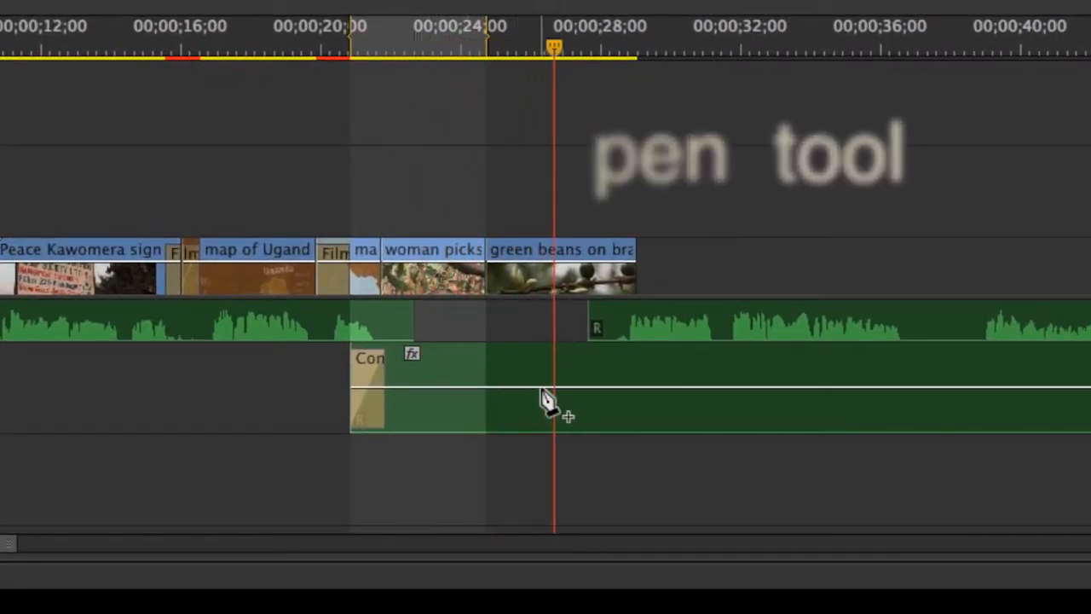
click(597, 385)
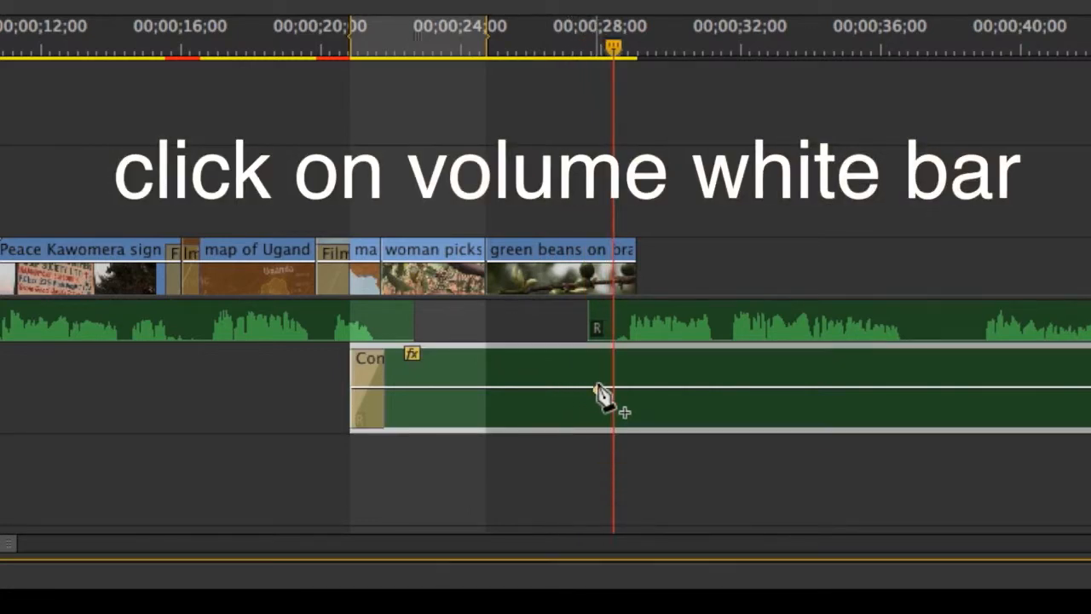
click(596, 389)
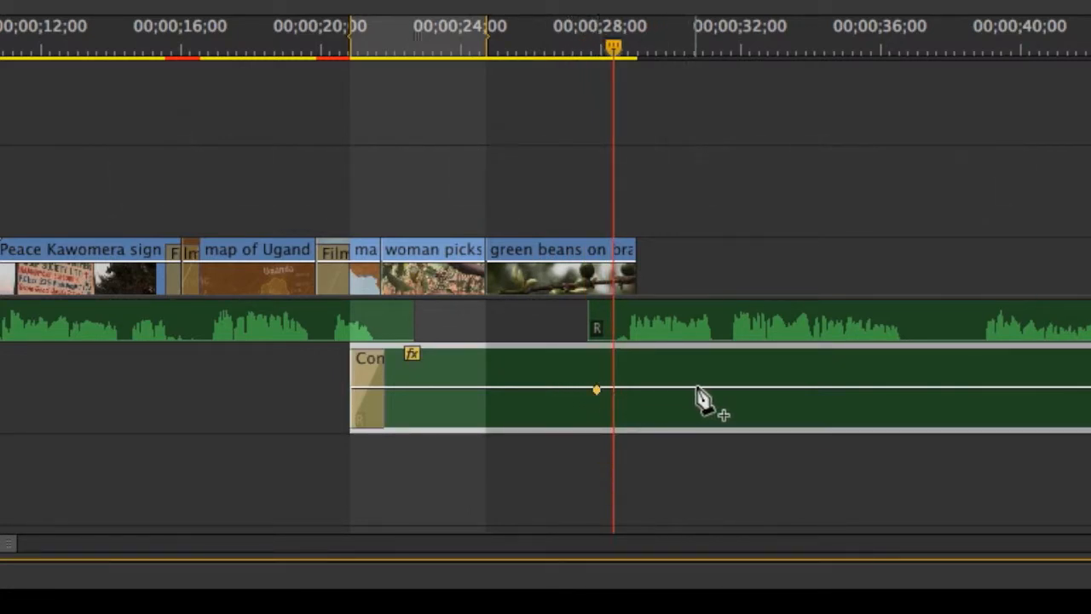
drag(693, 390, 693, 408)
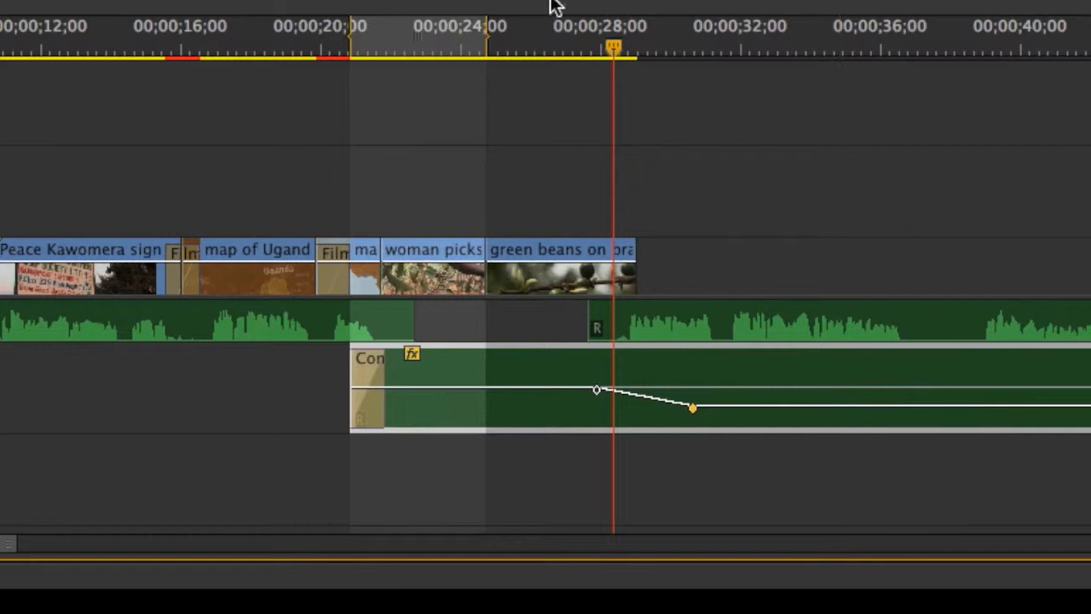
drag(536, 37, 517, 40)
key(space)
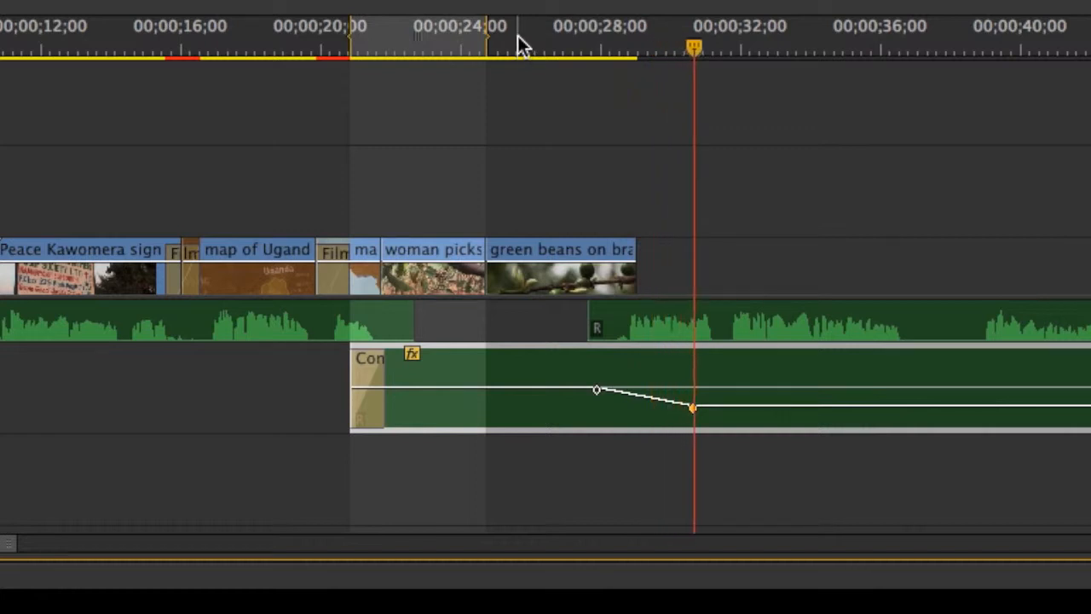
- Move both volume keyframes on the A3 music about one second earlier and play the fade from the green beans clip's start
click(597, 390)
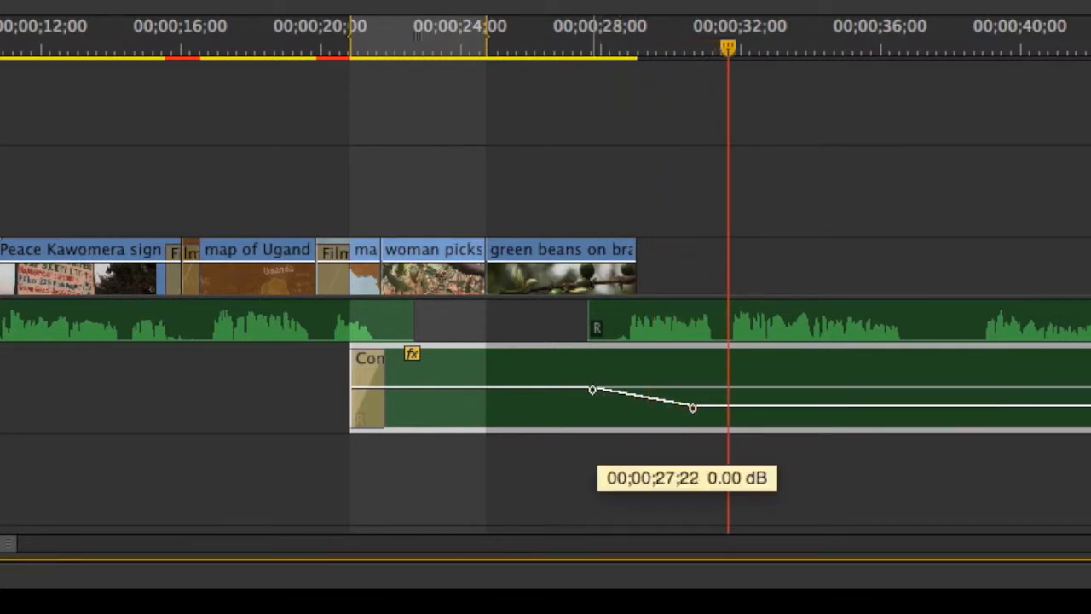
drag(558, 390, 557, 389)
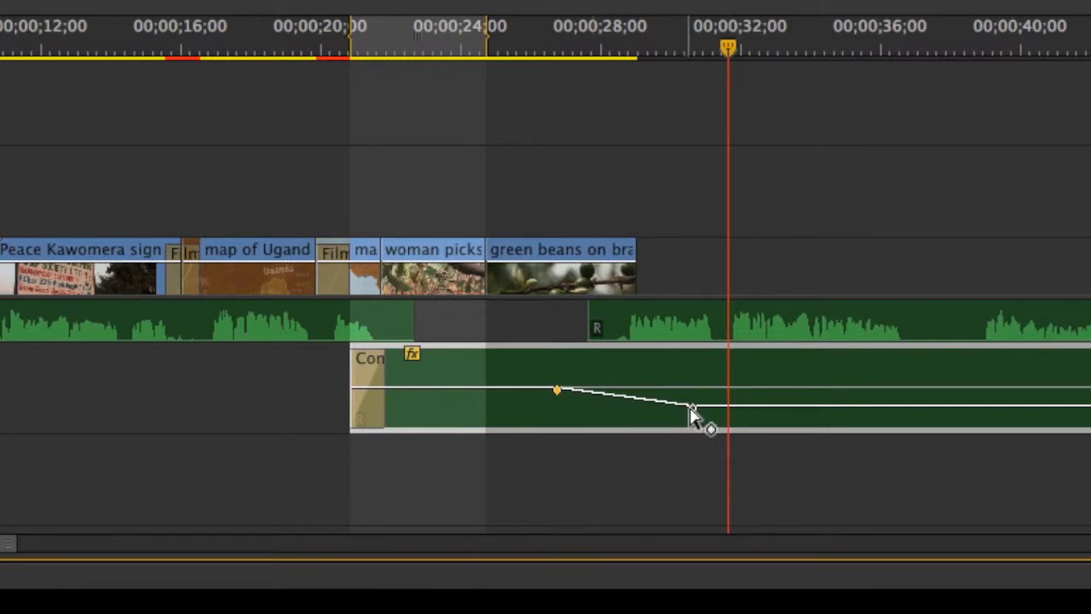
drag(690, 407, 656, 410)
click(495, 52)
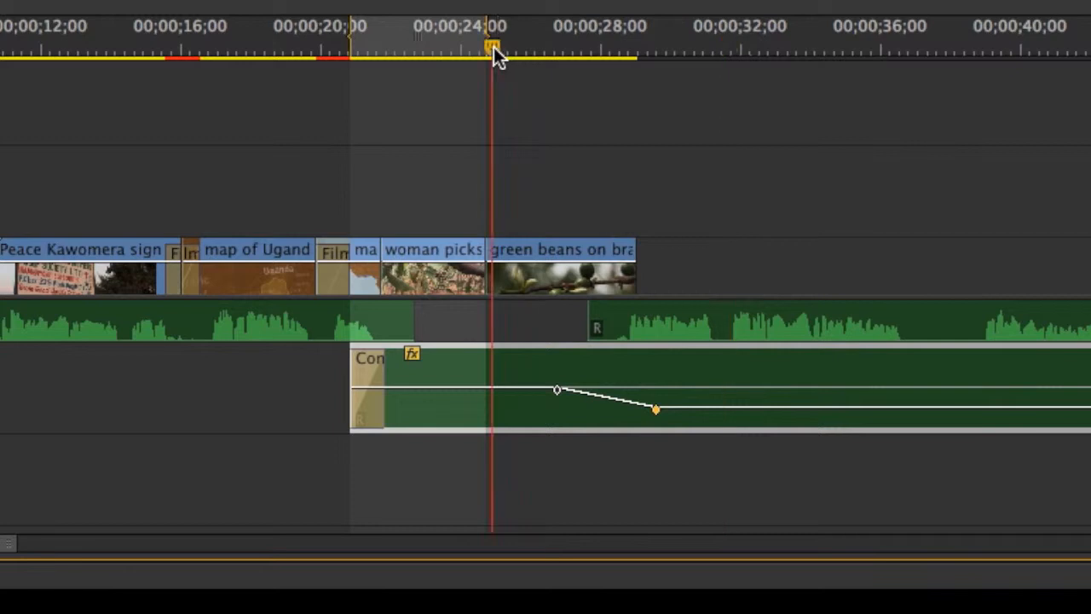
key(space)
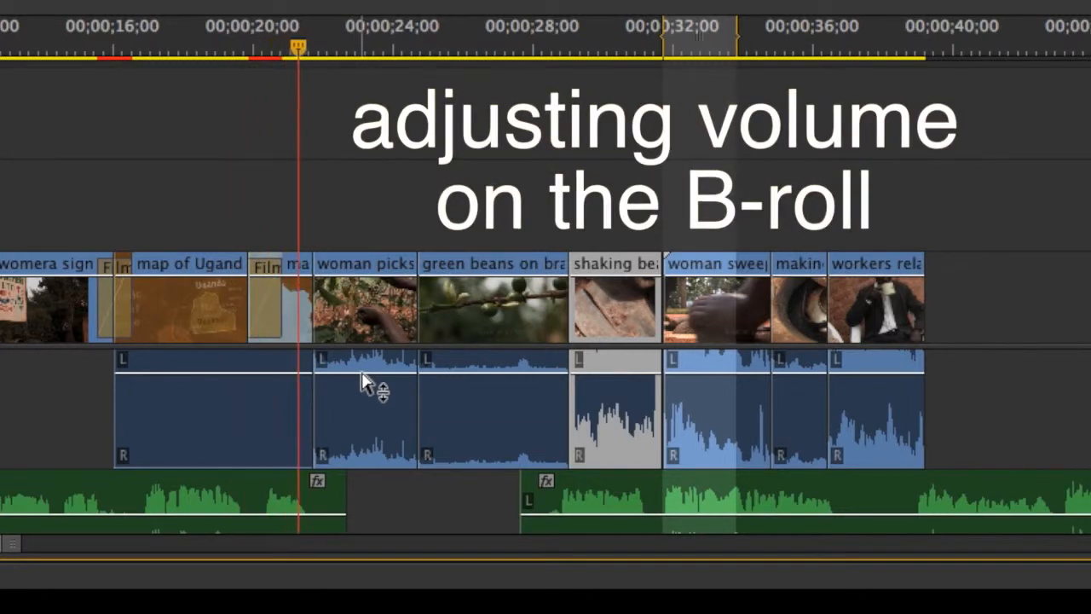
- Lower the audio volume of the woman picks beans and green beans on branch B-roll clips
click(363, 384)
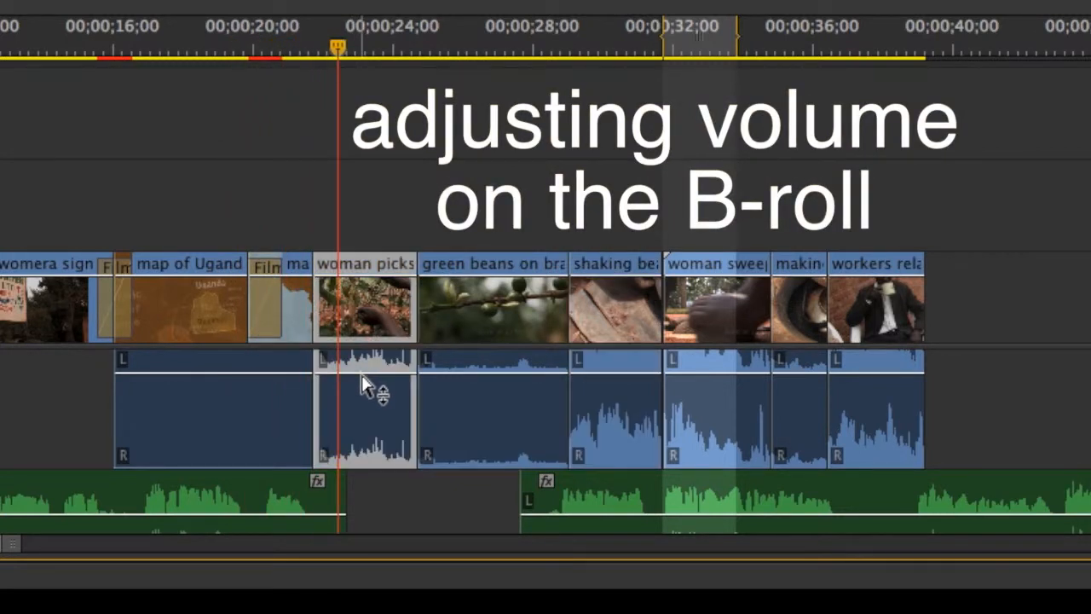
drag(361, 375, 362, 399)
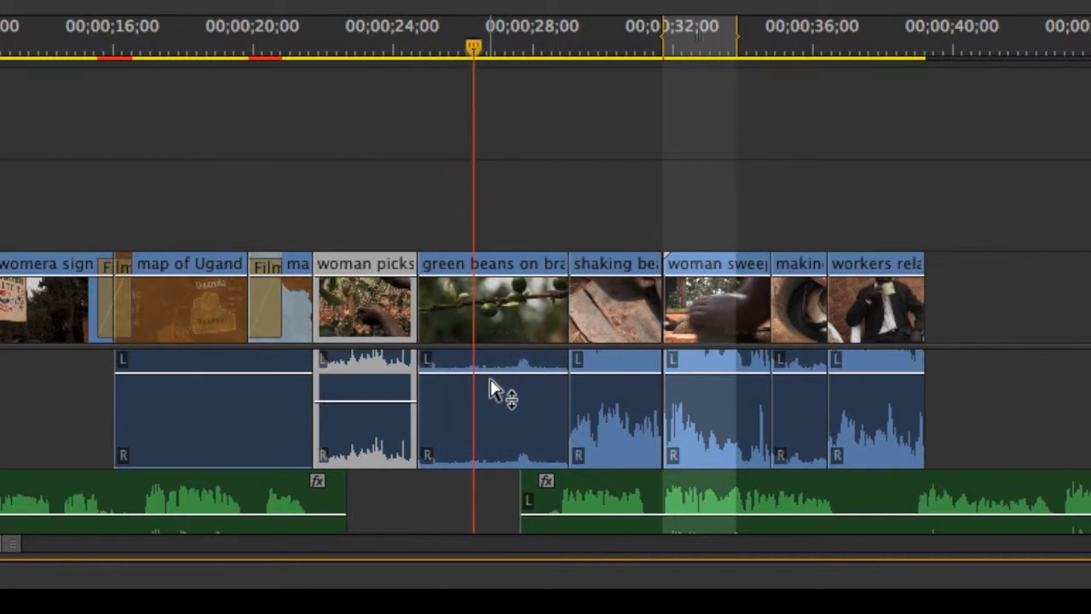
drag(494, 380, 492, 392)
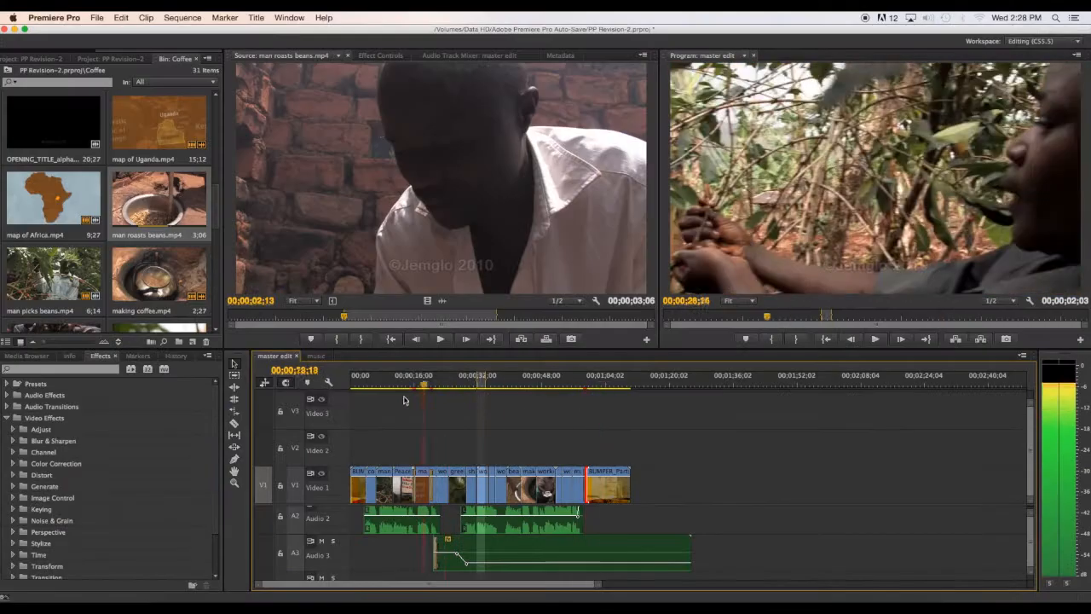
- Create a new sequence named Final coffee master
click(99, 18)
mouse_move(104, 33)
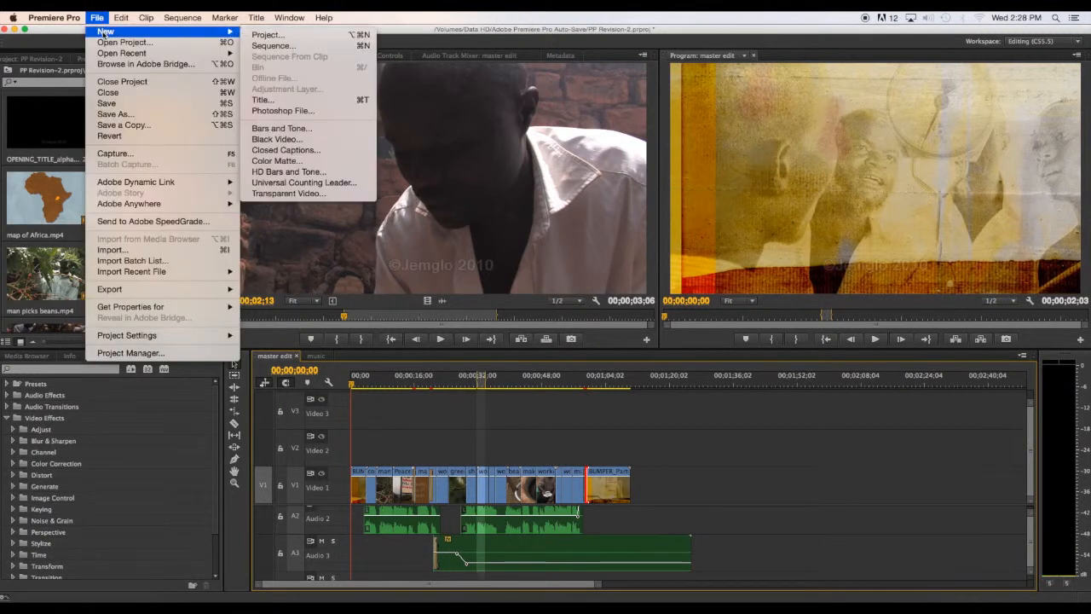
click(290, 46)
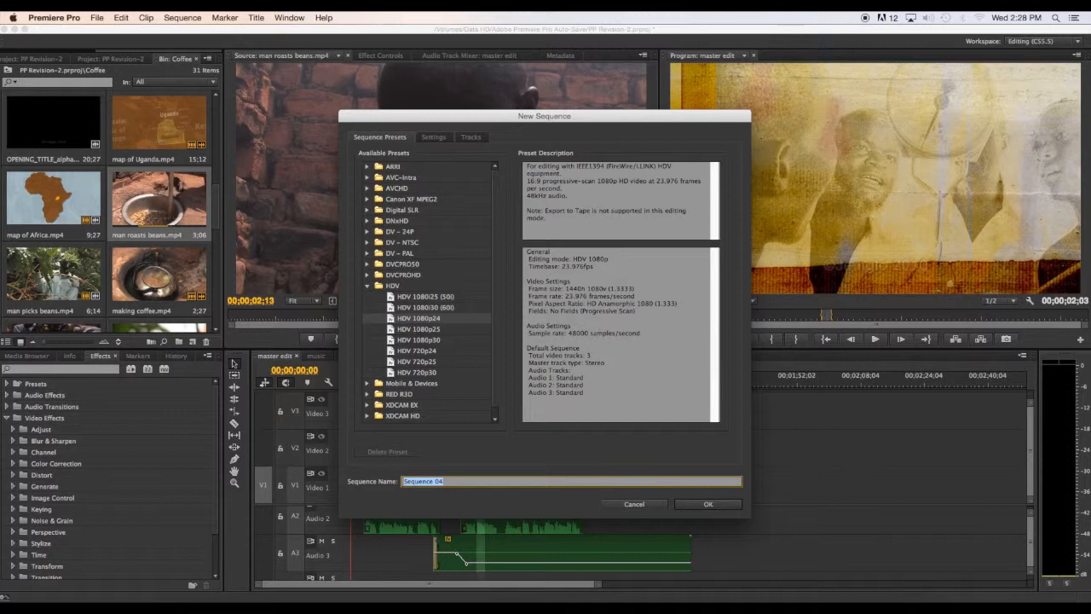
key(Return)
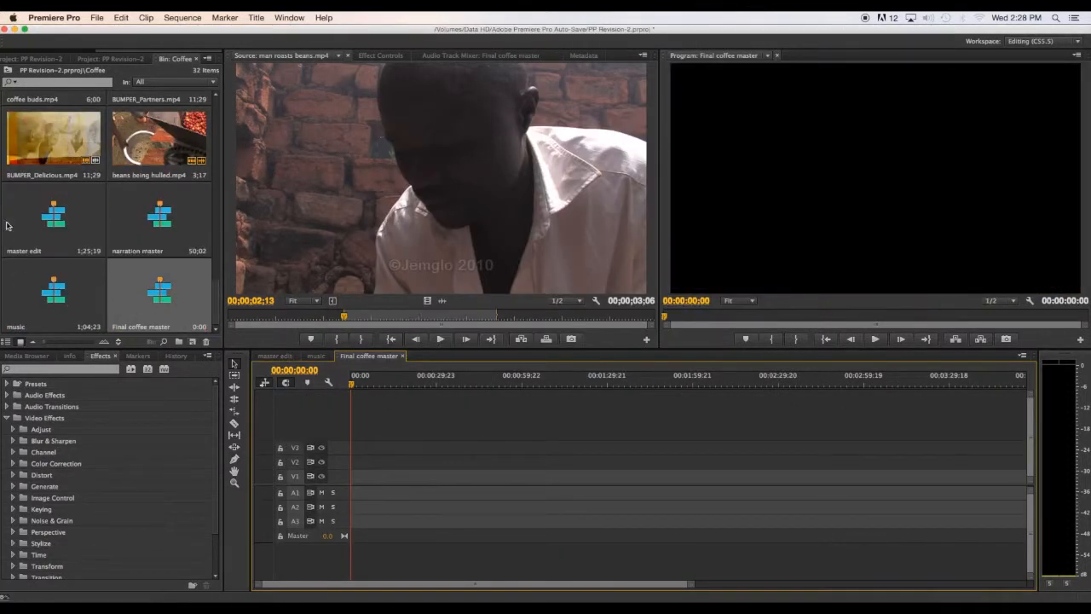
- Nest the master edit sequence at the start of Final coffee master on V1 and A1, changing the sequence settings to match it
click(55, 216)
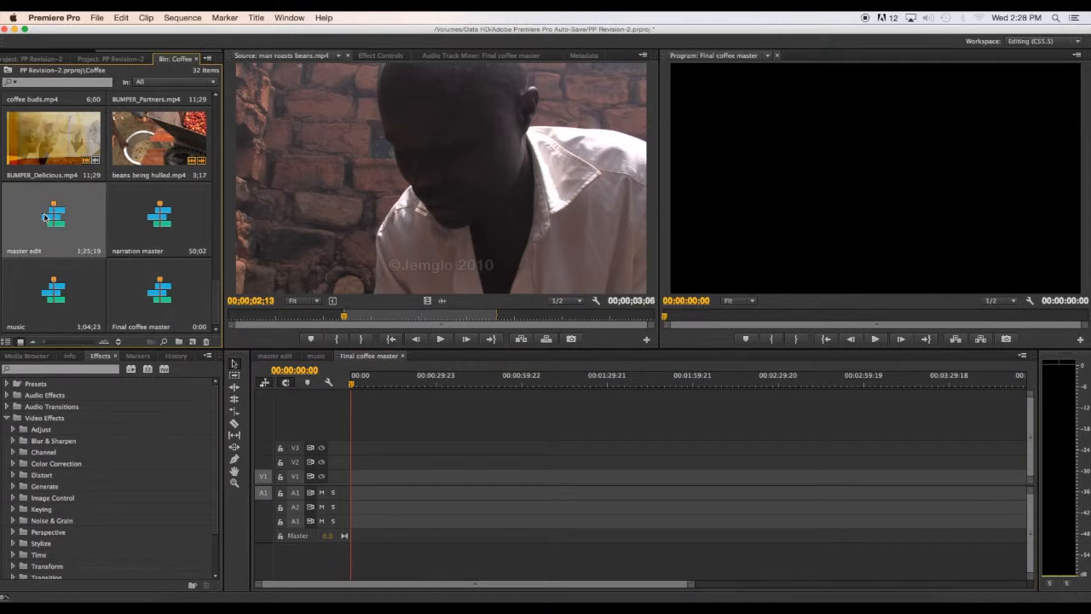
drag(271, 426, 356, 483)
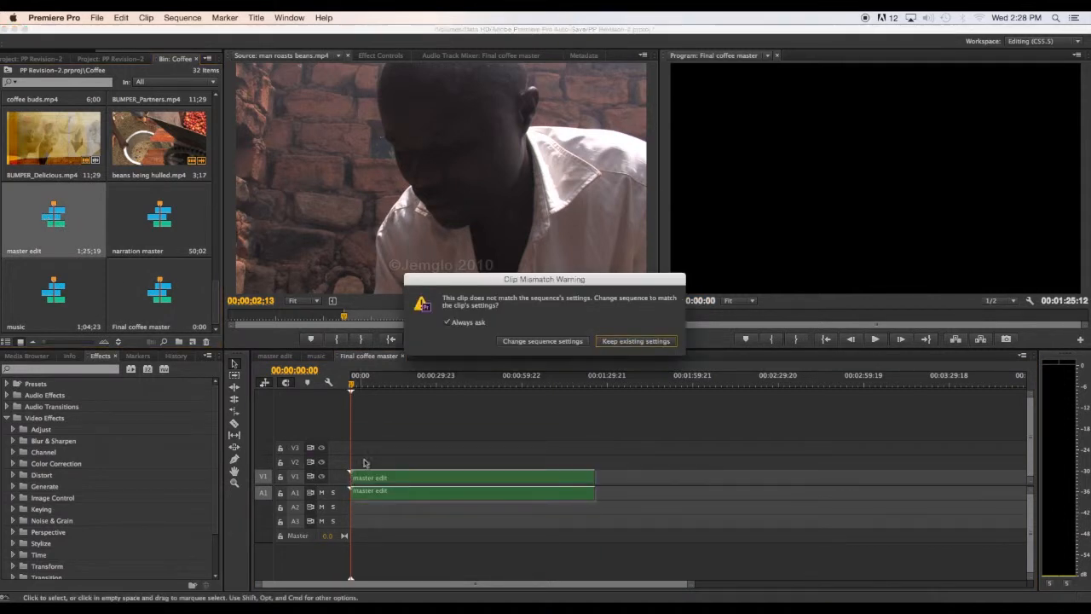
click(528, 341)
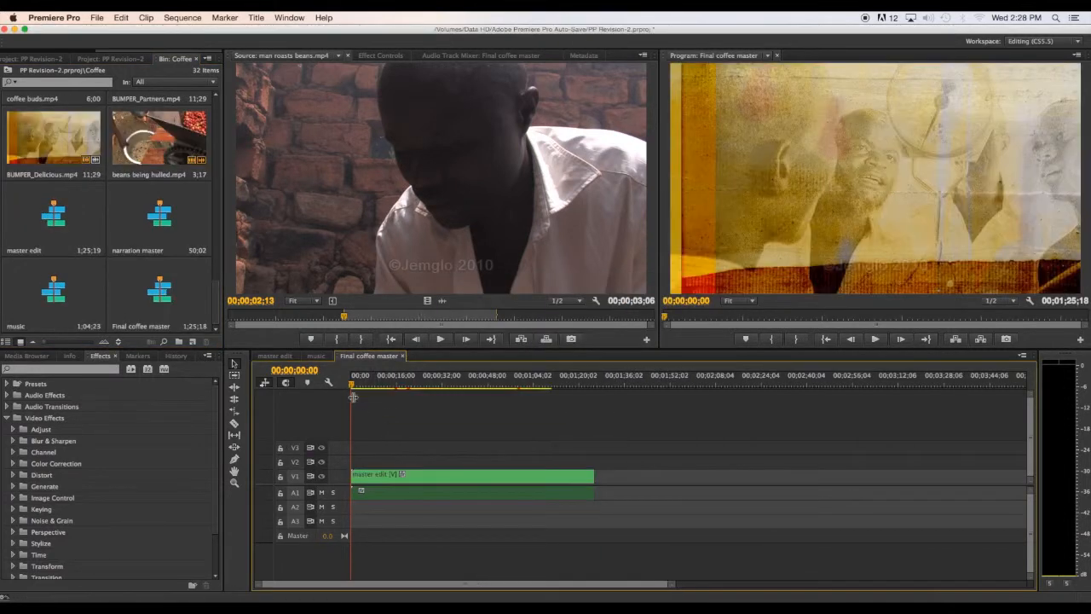
- Find where the picture ends in the nested master edit clip and trim its end to about 00;01;10;18
drag(354, 389, 552, 411)
drag(592, 474, 552, 474)
drag(552, 386, 397, 387)
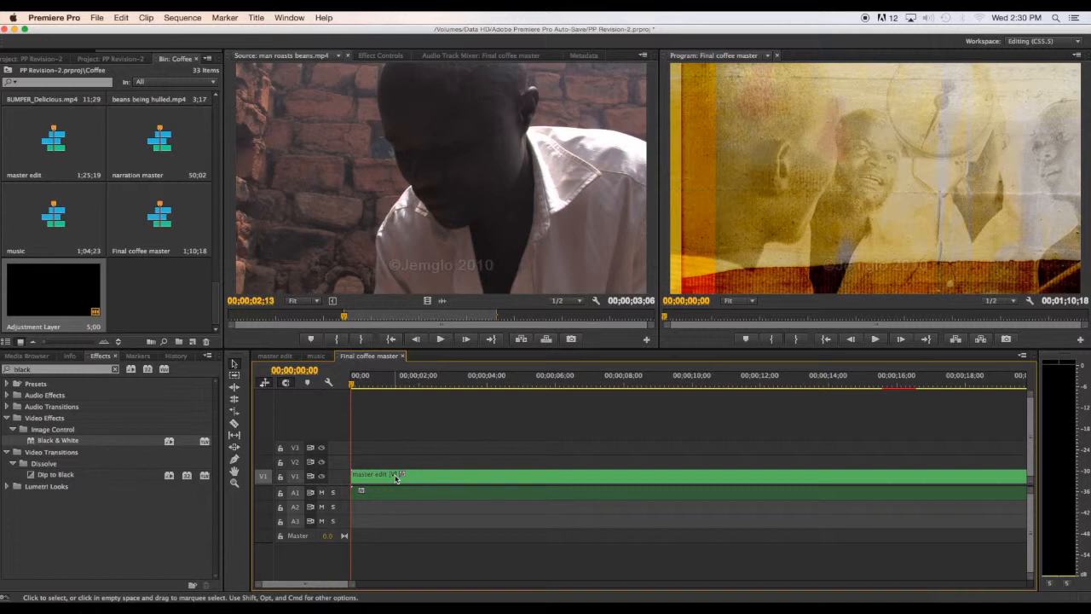
- Duplicate only the video of the master edit clip onto V2, directly above the original
click(396, 478)
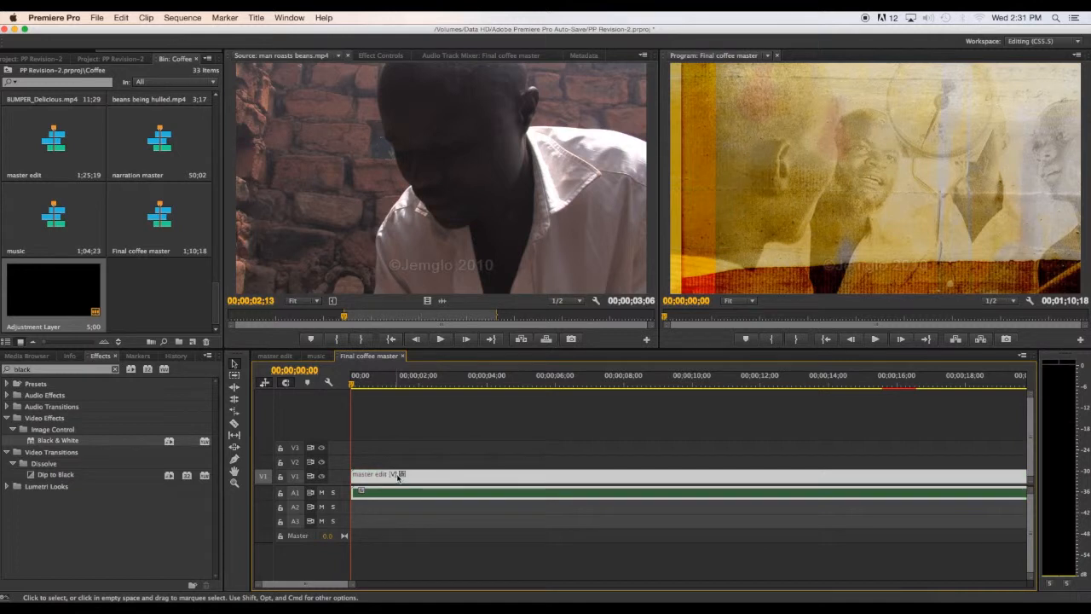
click(410, 459)
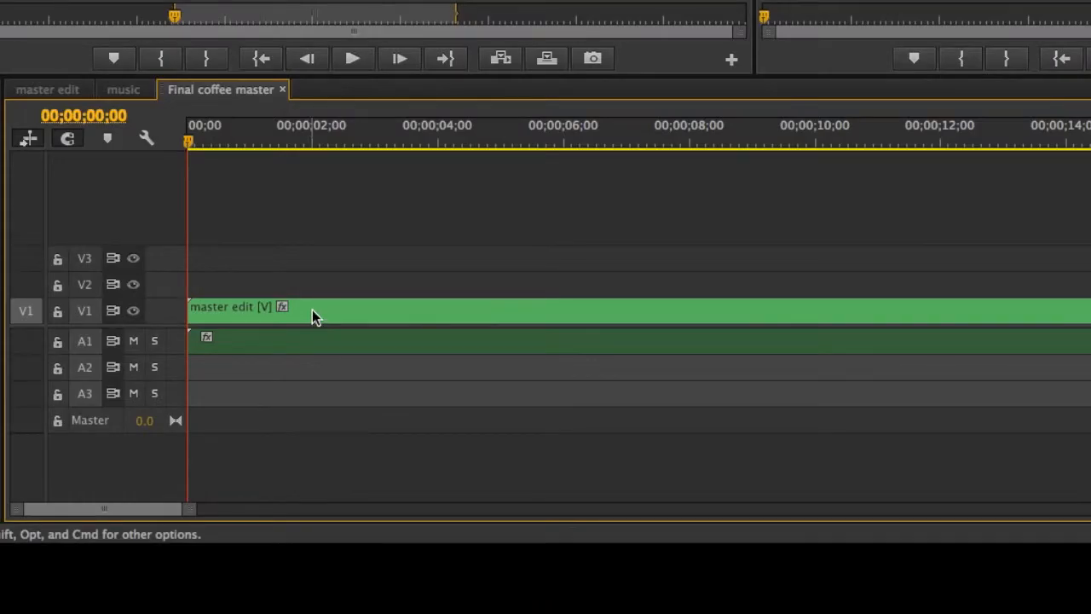
drag(312, 314, 312, 286)
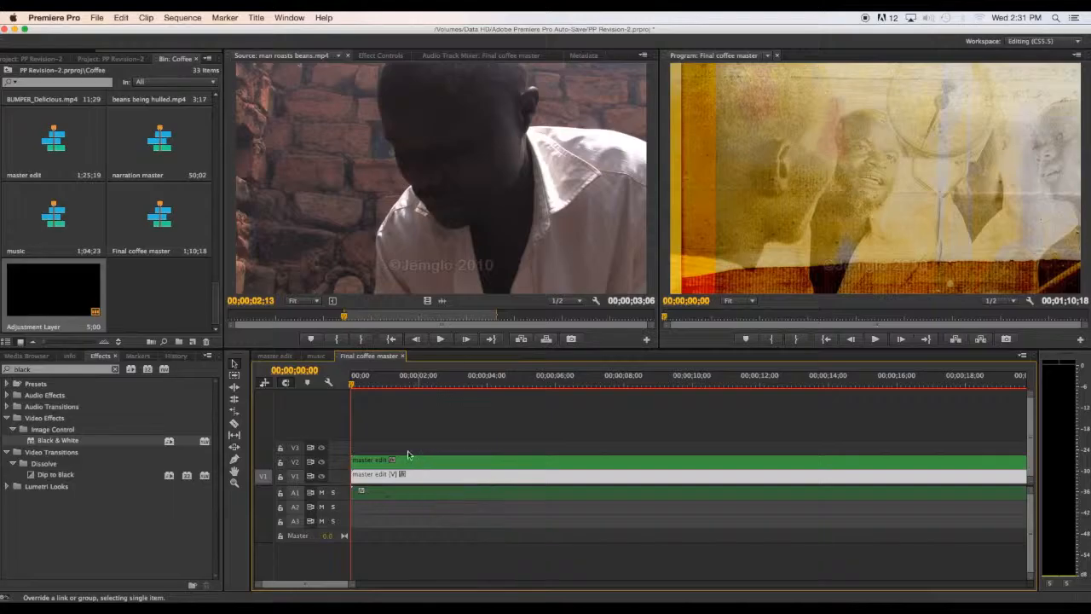
- Split the V2 copy of master edit near 00;00;15;14, delete the part after the cut and play the remaining black-and-white section
drag(368, 383, 665, 397)
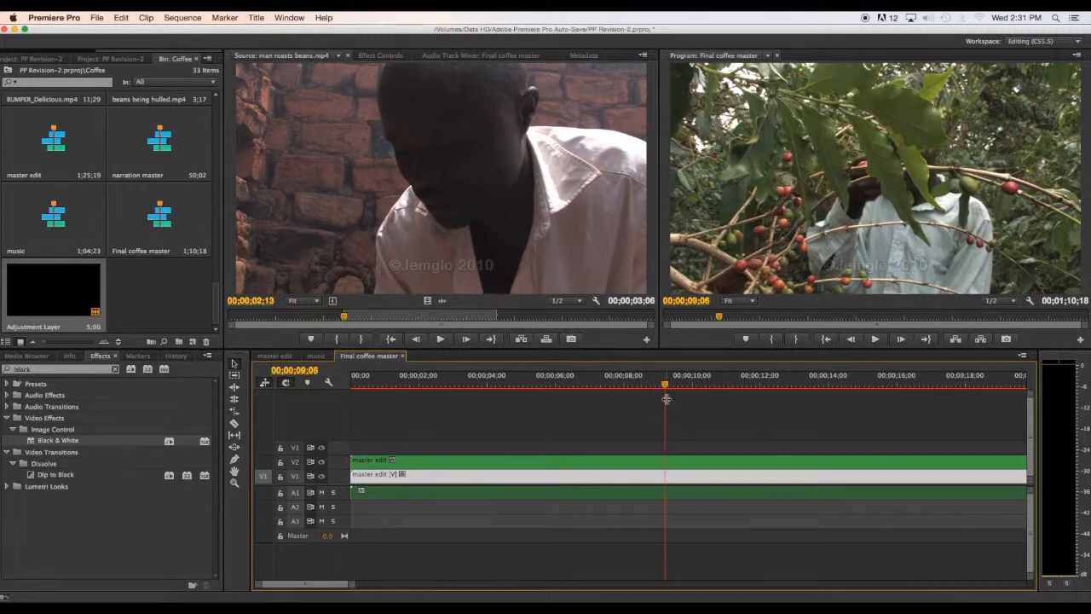
drag(665, 386, 729, 385)
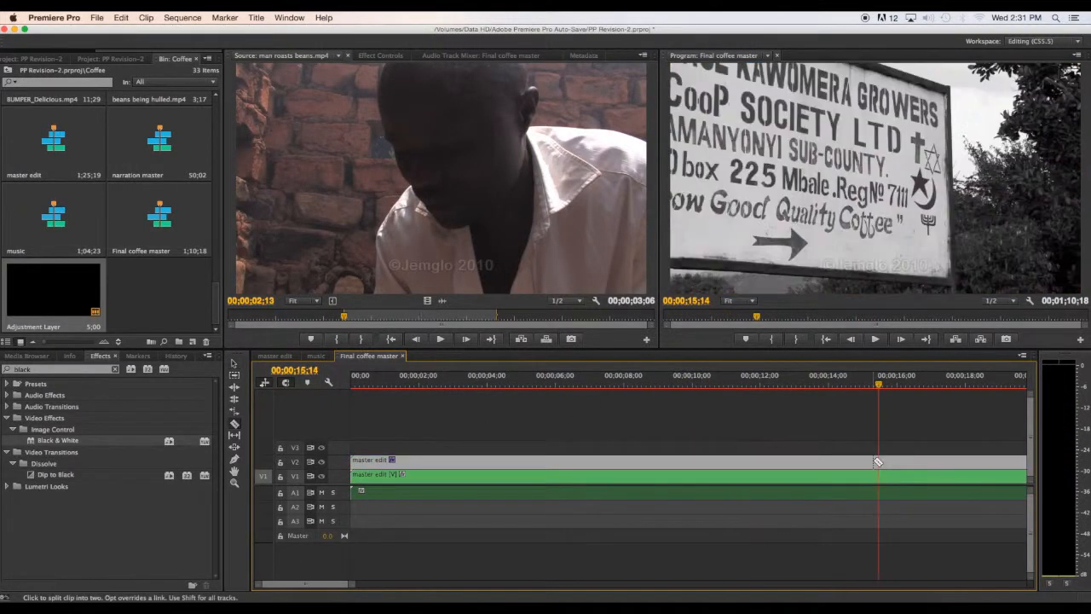
click(874, 461)
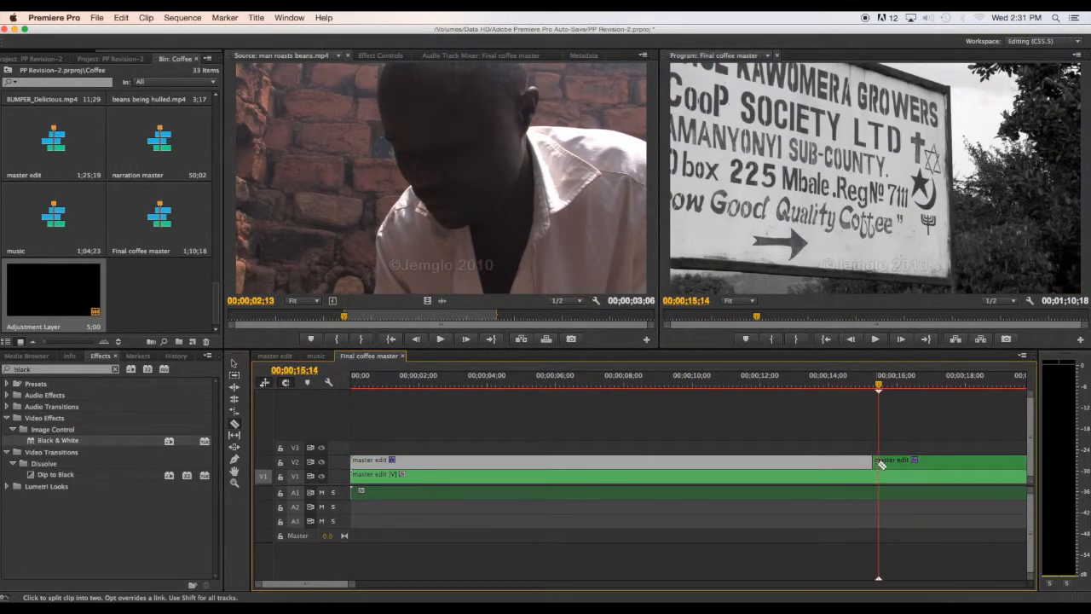
key(v)
click(929, 462)
key(Delete)
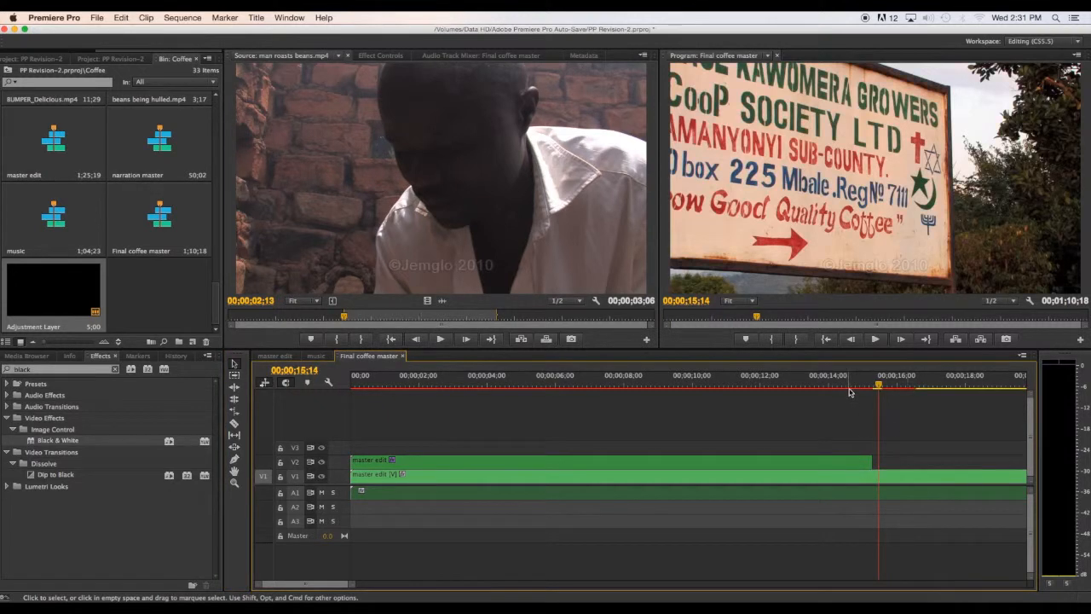
drag(849, 392, 760, 392)
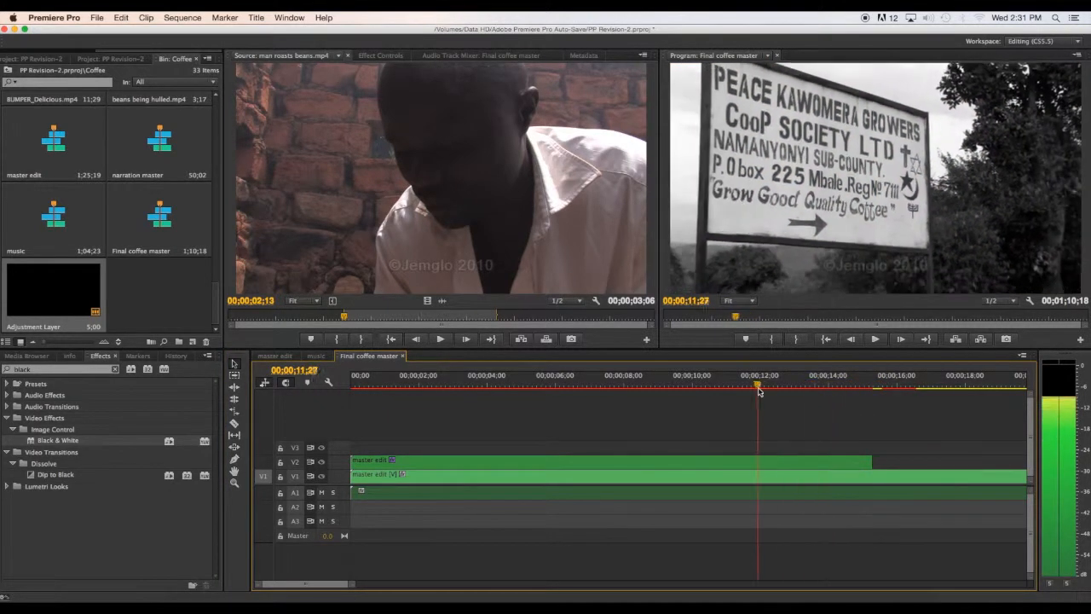
right_click(867, 463)
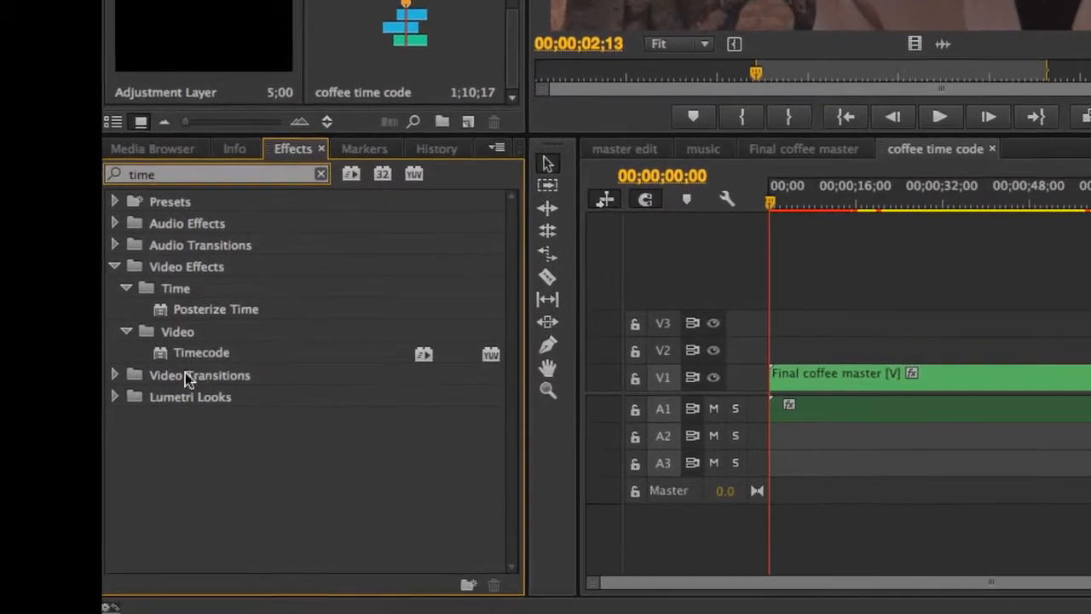
- Apply the Timecode video effect to the Final coffee master clip on V1 of the coffee time code sequence
click(161, 354)
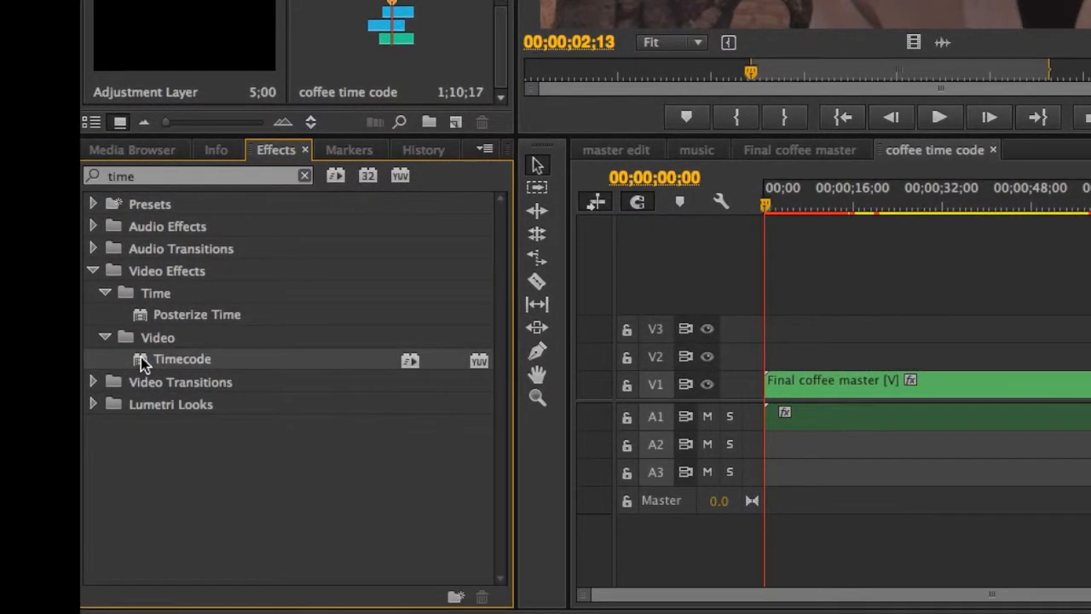
drag(141, 363, 262, 359)
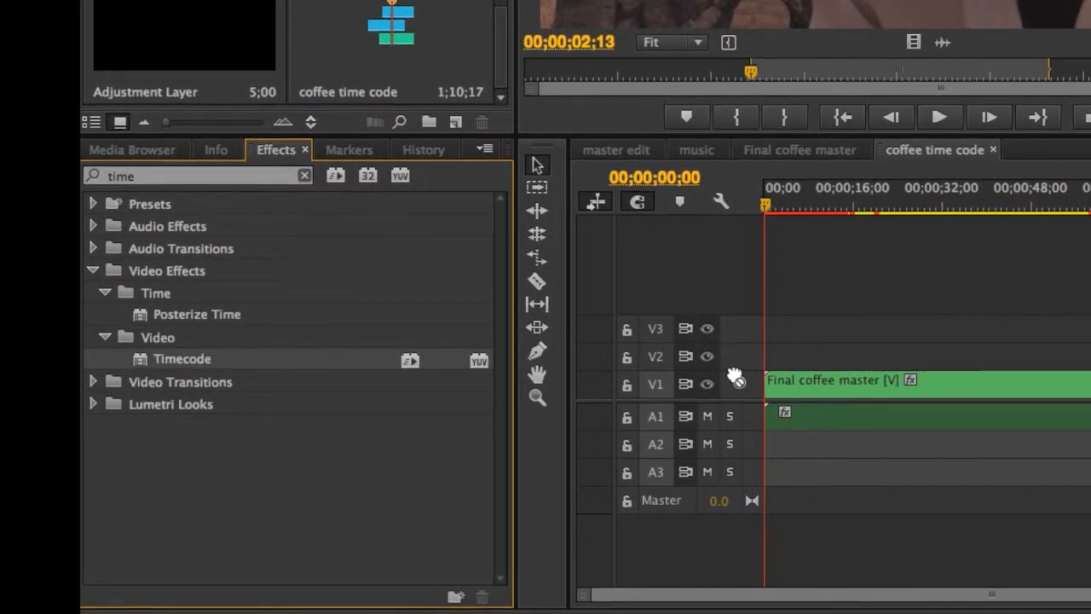
drag(735, 378, 795, 386)
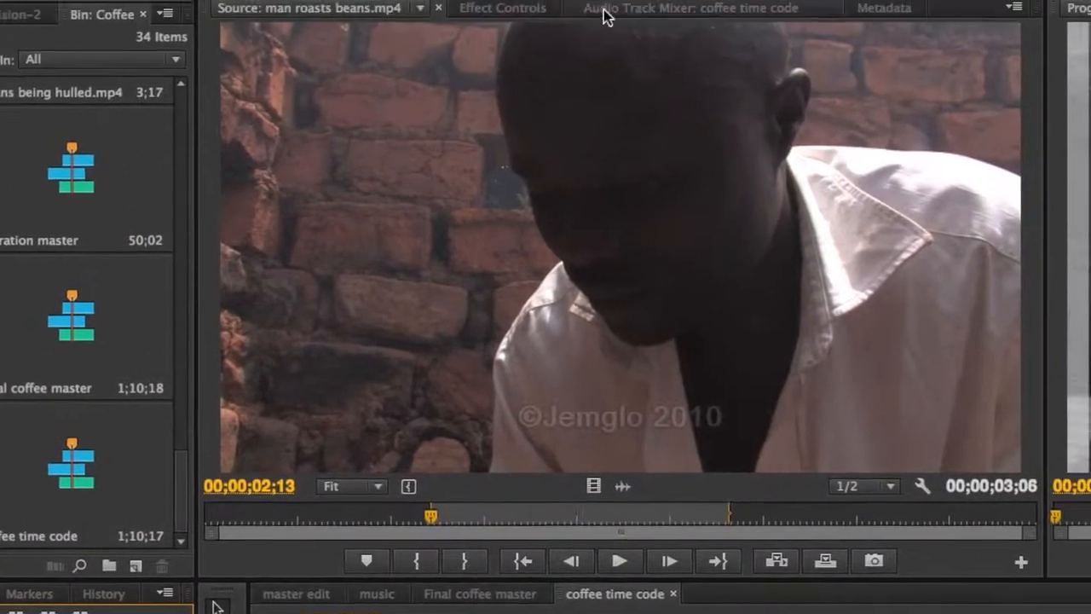
- Set the Timecode effect's size to 13.8 % and its position to 188.0, 633.6, playing the sequence to check it
click(509, 7)
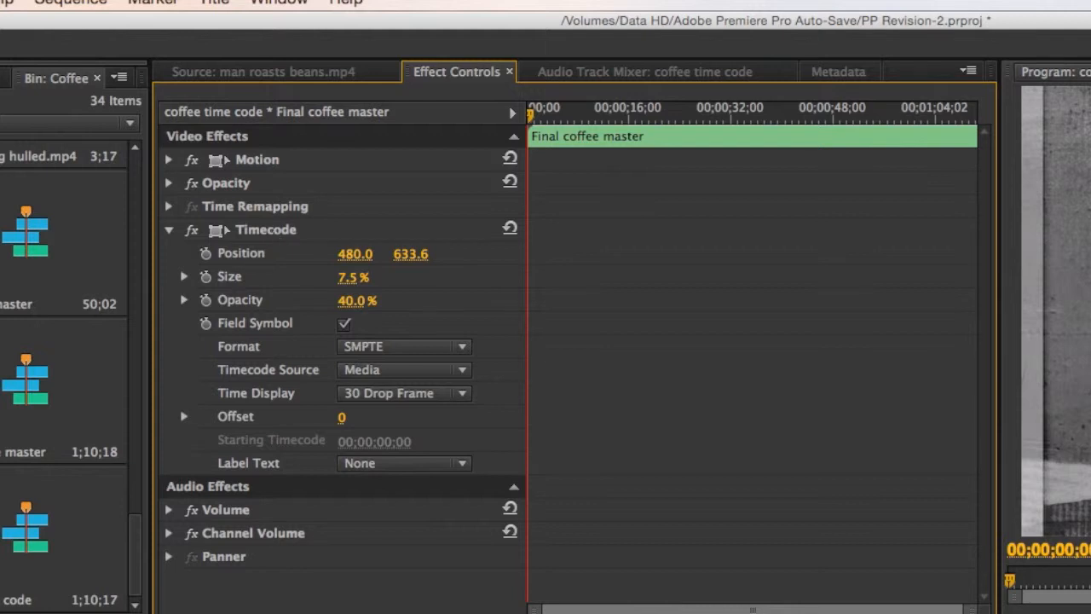
key(space)
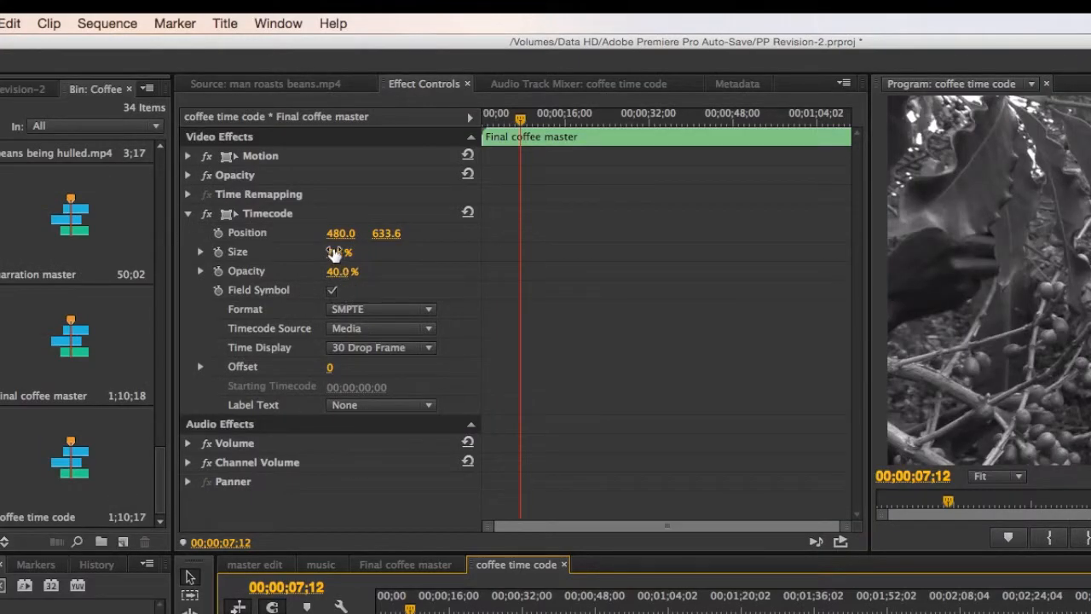
drag(335, 253, 349, 253)
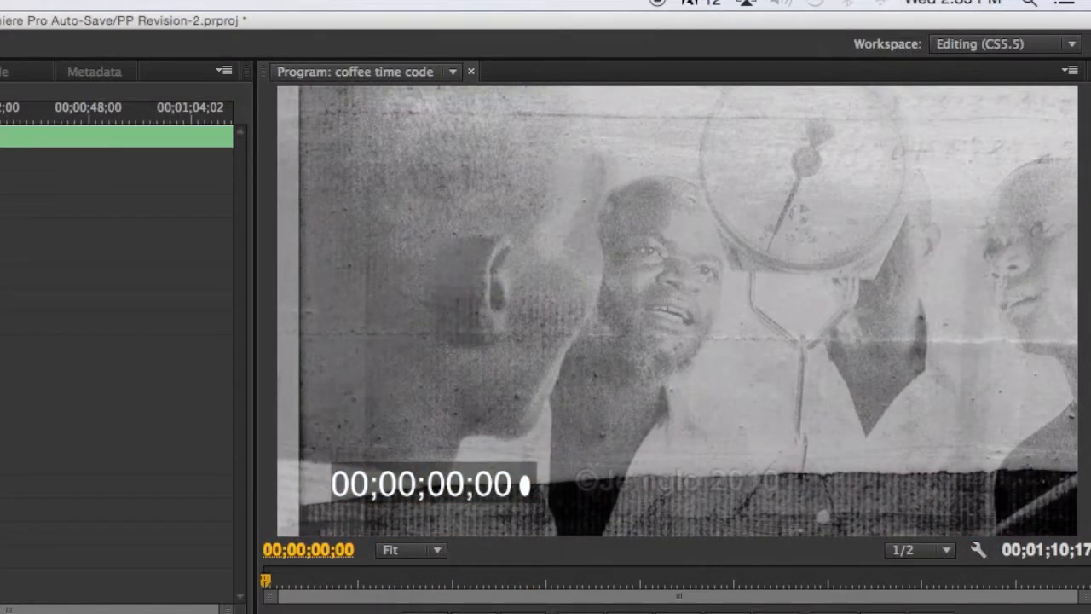
key(space)
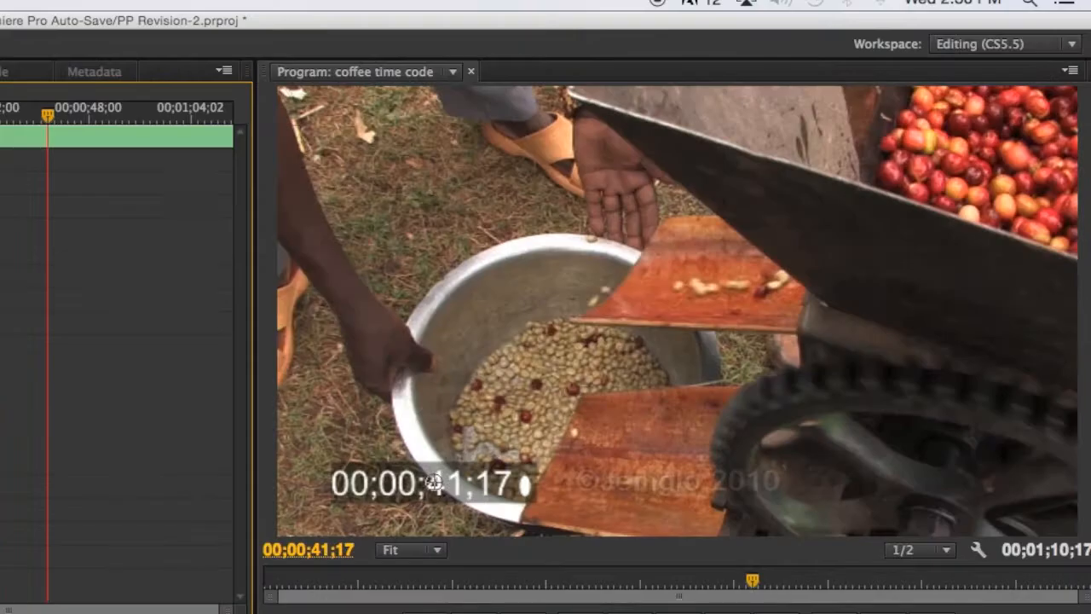
- Turn off the Timecode effect, compare by undoing and redoing the change, and return to the sequence start
click(197, 265)
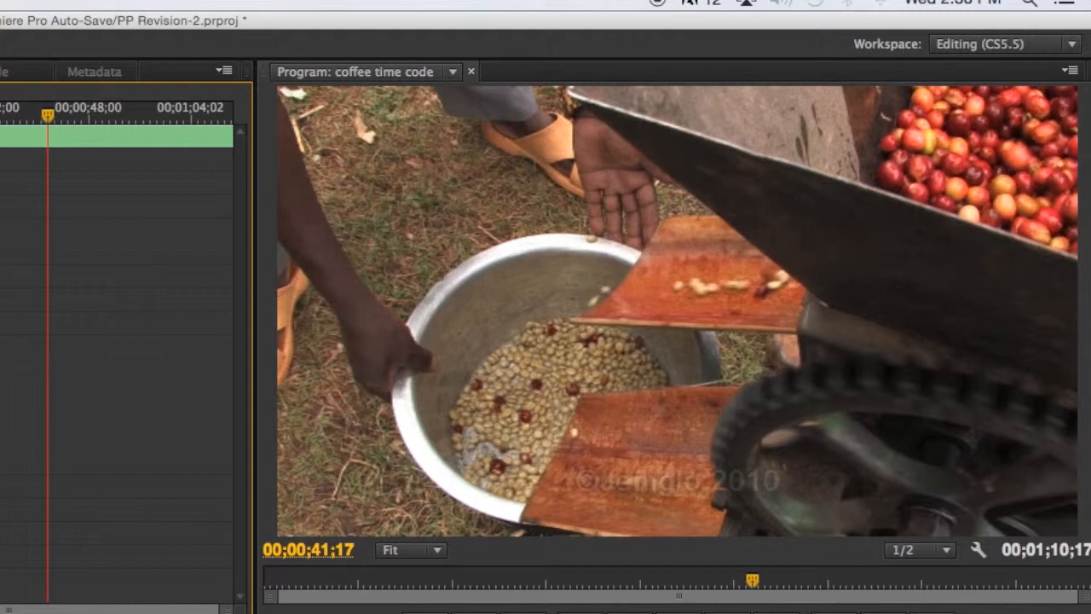
key(super+z)
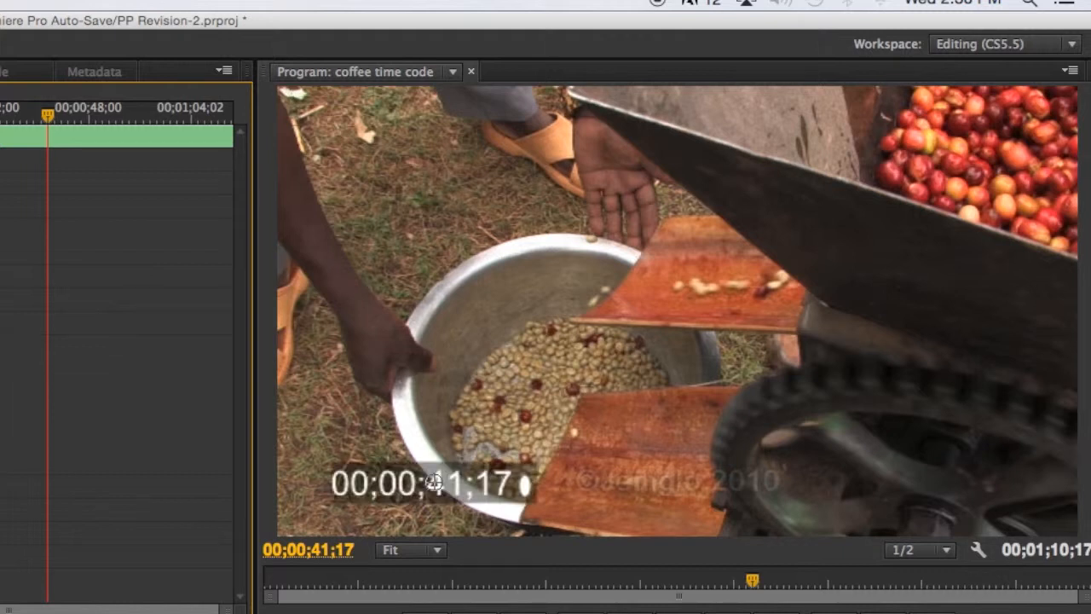
key(super+shift+z)
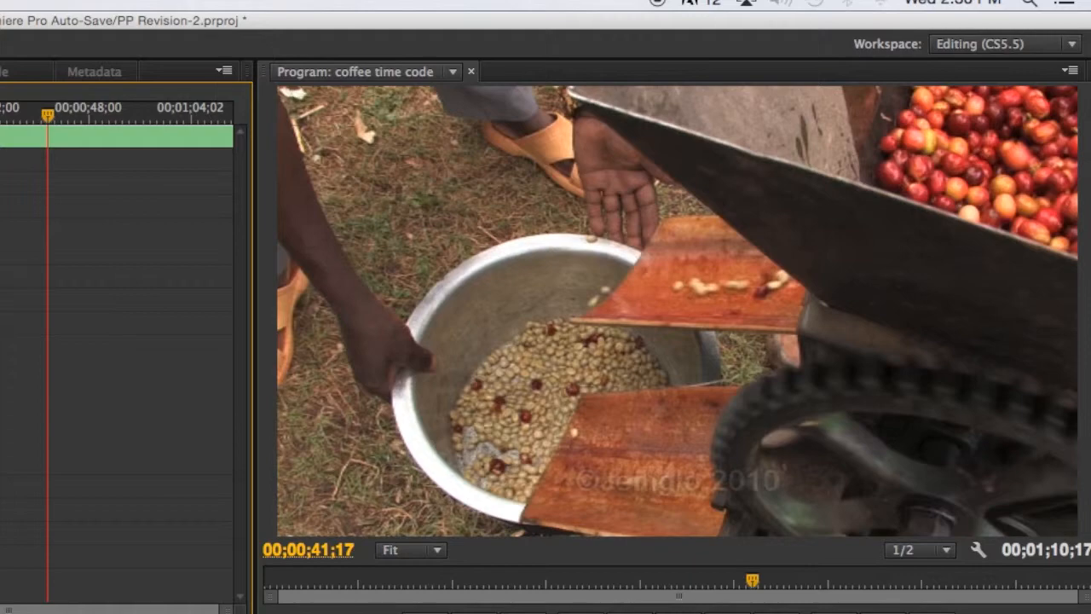
key(Home)
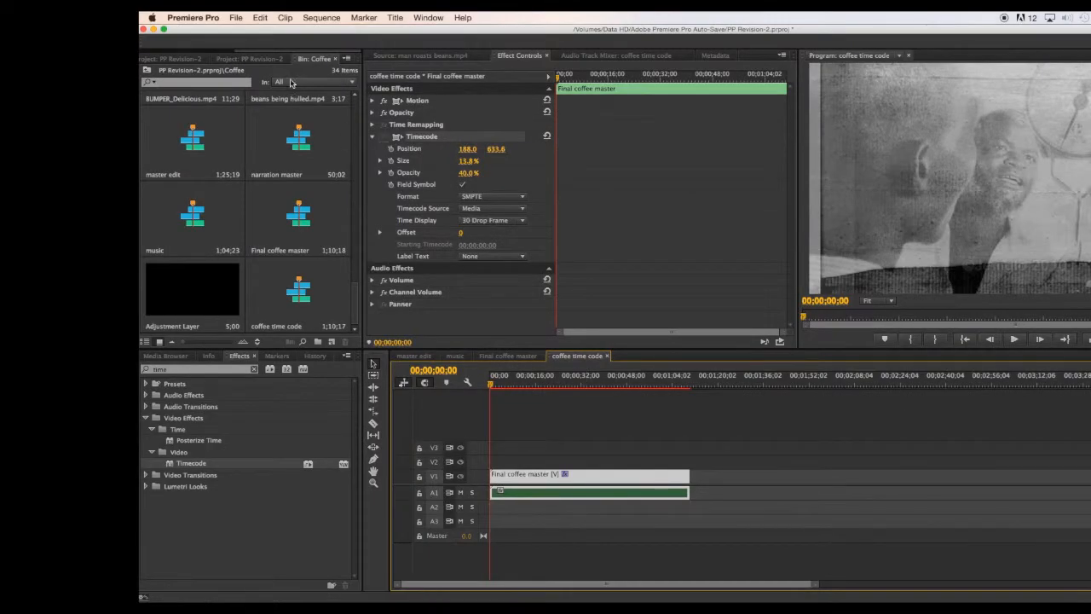
- Open the media export settings for the coffee time code sequence and choose the HD 720p 24, H.264, AAC 48 kHz preset
click(236, 18)
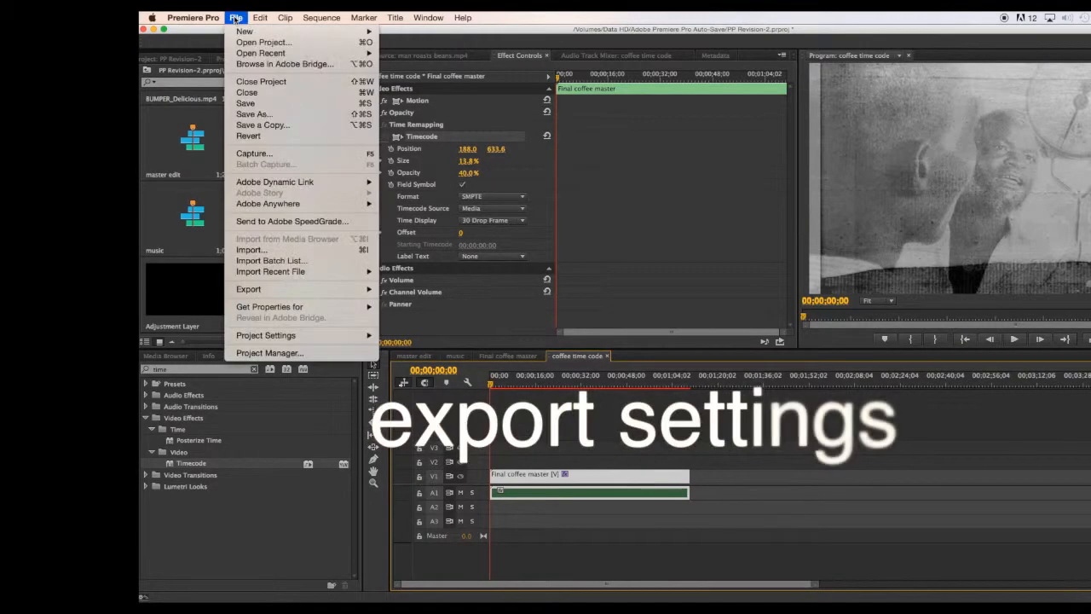
mouse_move(249, 292)
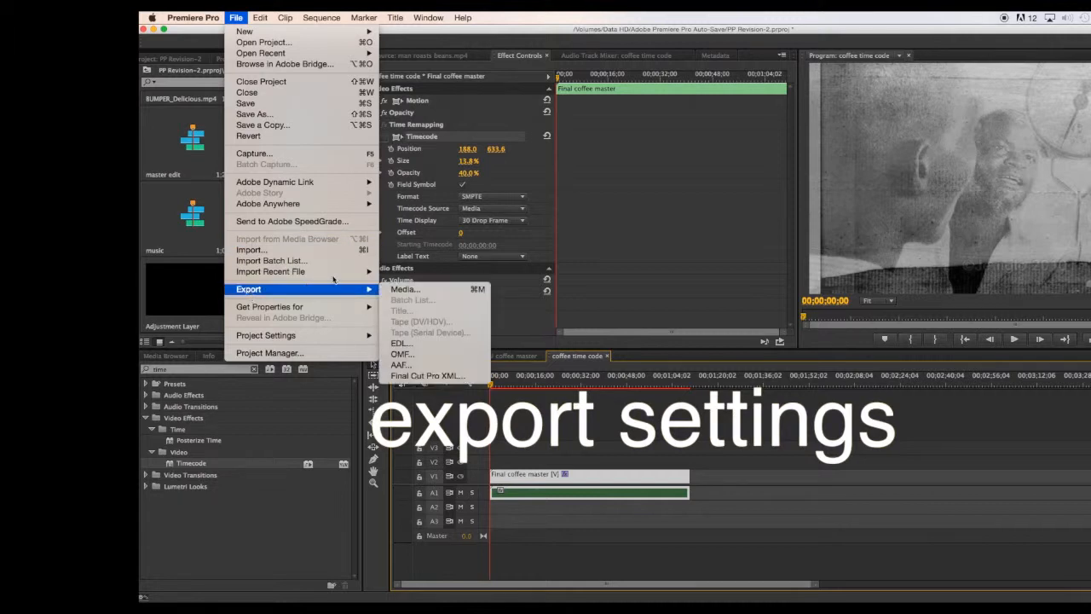
click(403, 290)
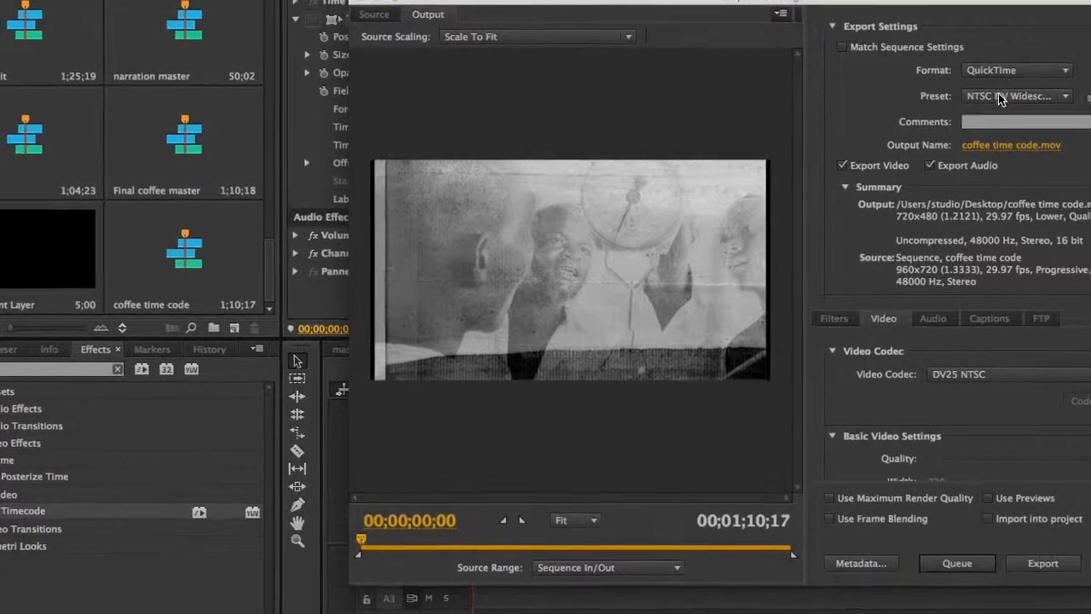
click(1046, 101)
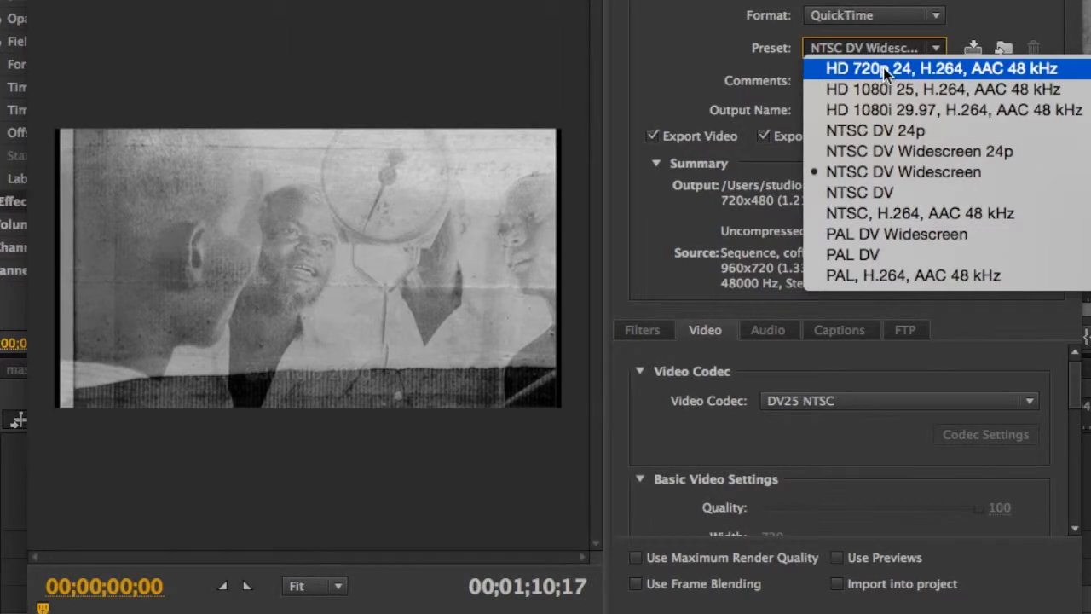
click(883, 67)
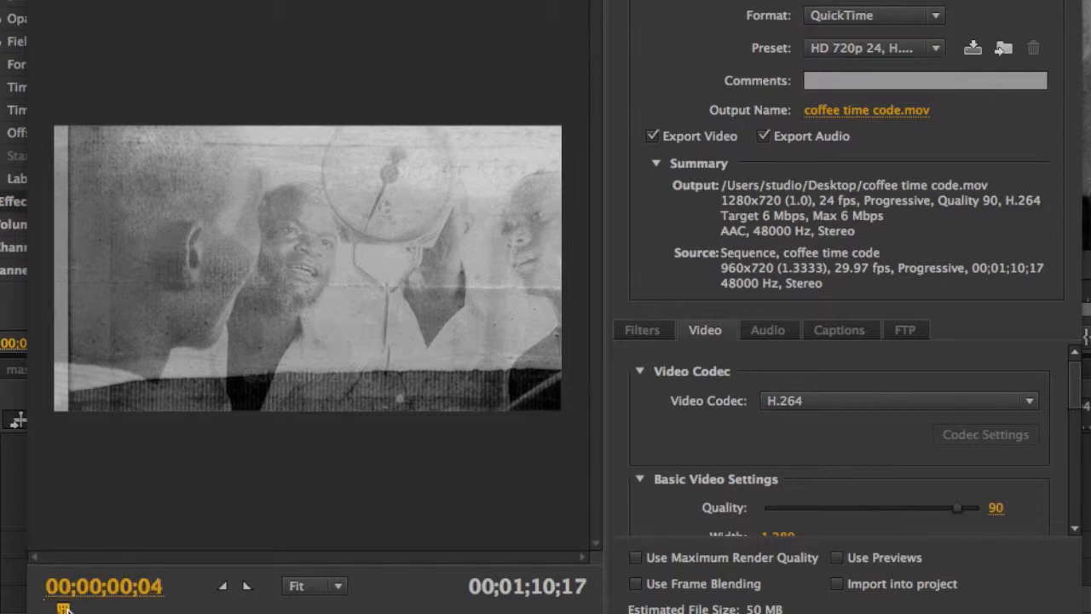
- Scrub through the opening of the export preview, return to the start and export coffee time code.mov
drag(67, 608, 159, 609)
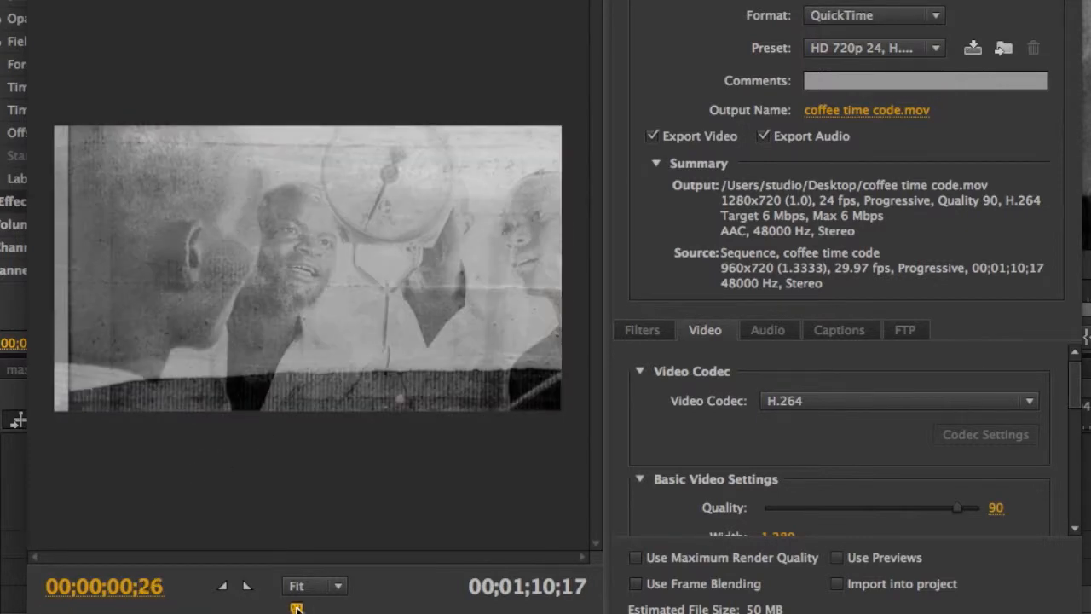
drag(296, 609, 32, 607)
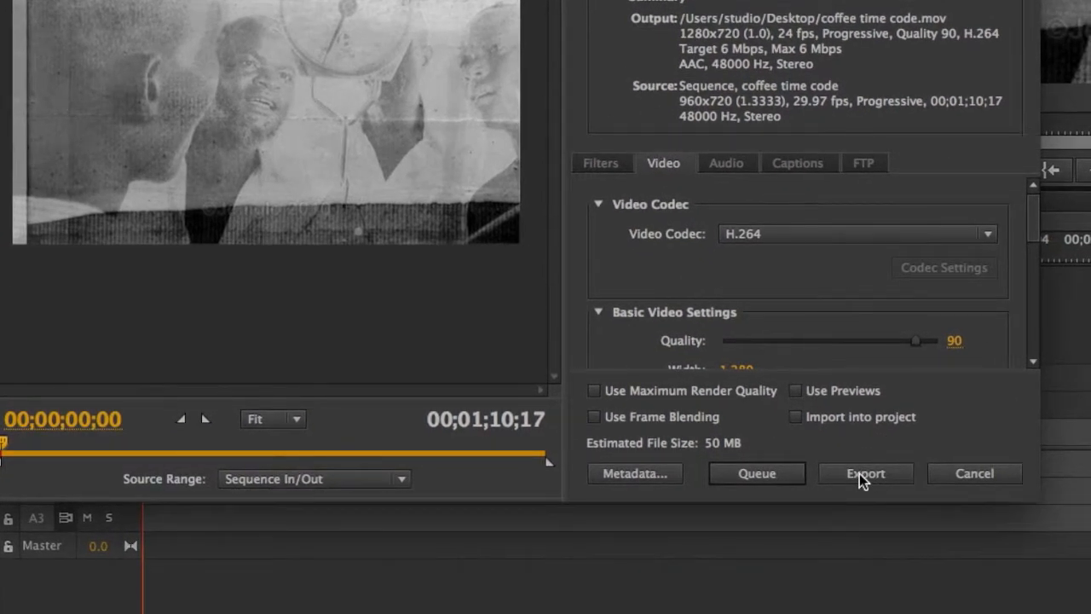
click(861, 476)
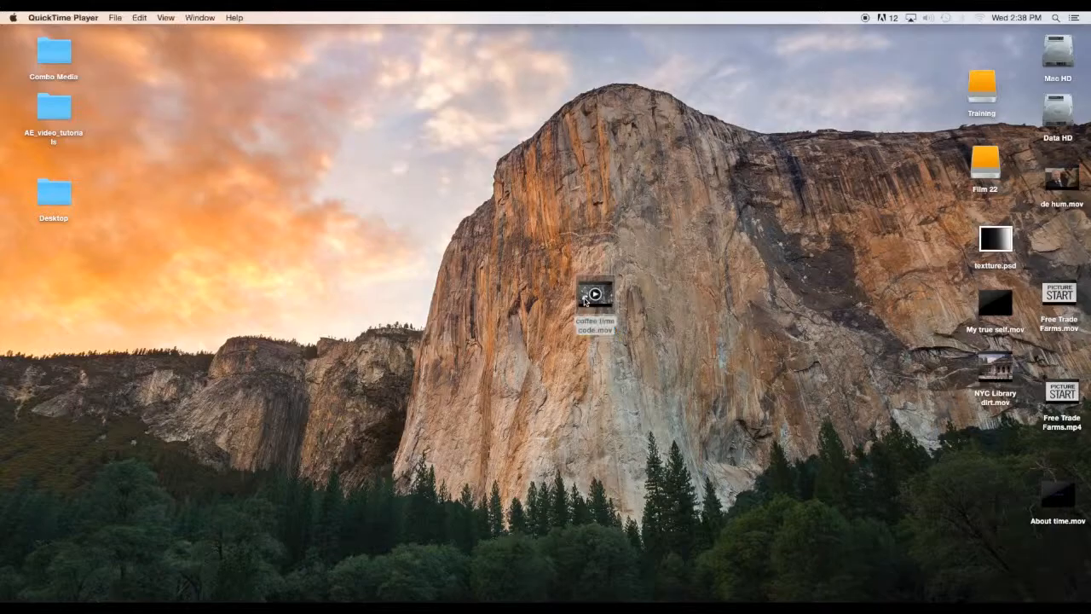
- Open the exported coffee time code.mov from the desktop in QuickTime Player and play it, raising the volume
double_click(587, 299)
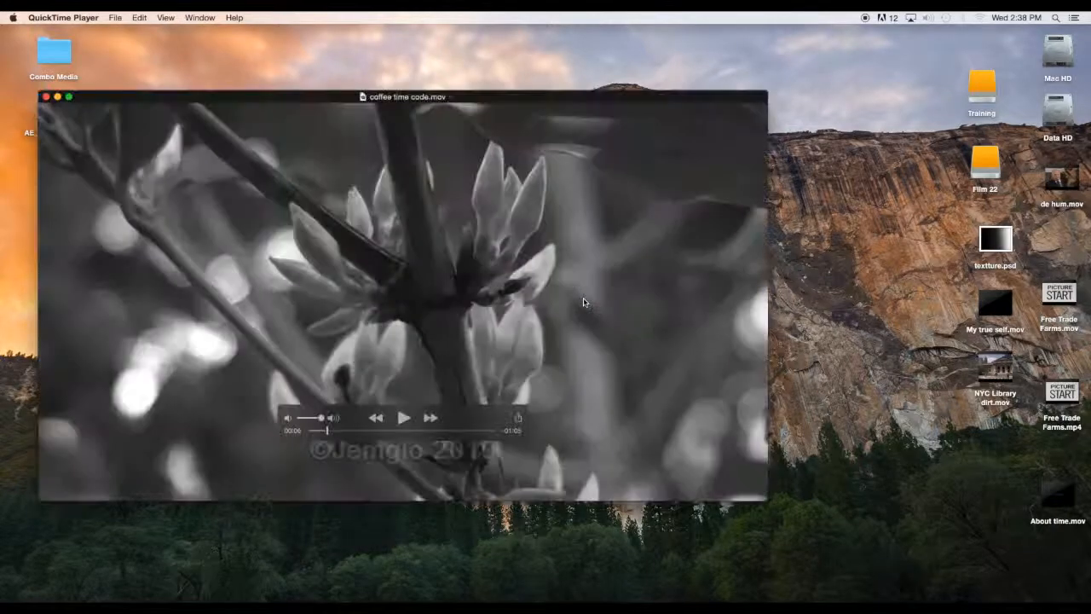
click(404, 418)
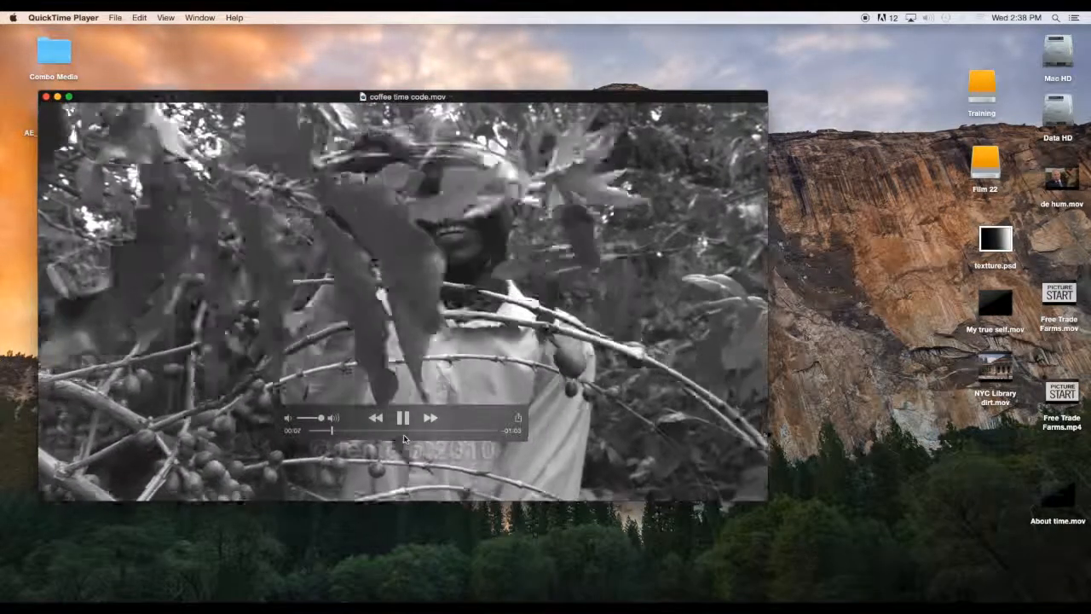
key(XF86AudioRaiseVolume)
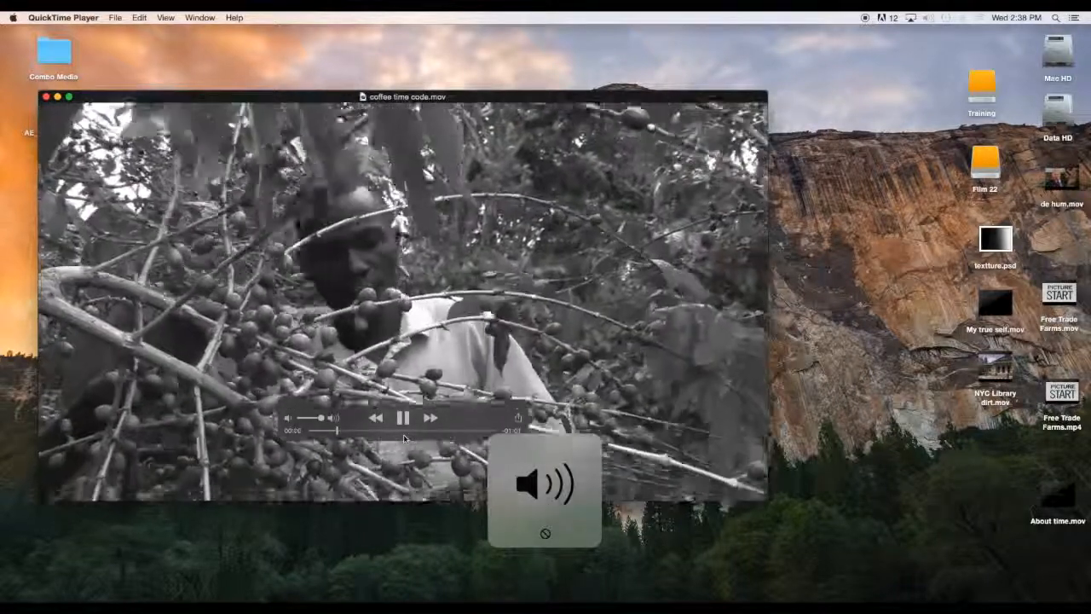